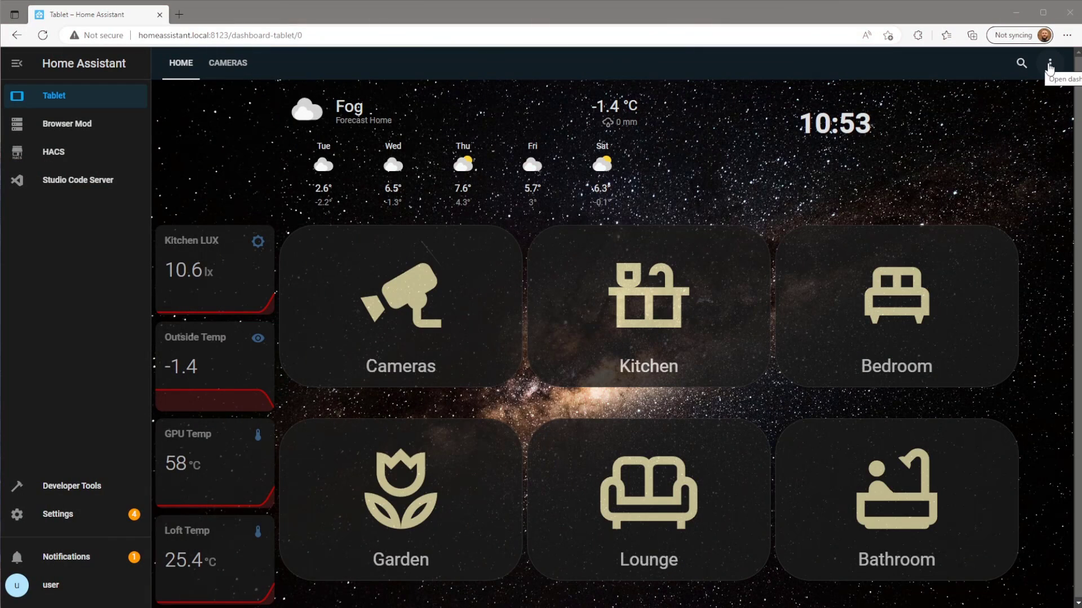
Enter edit mode on the Tablet dashboard through its three-dot menu.
{"action": "left_click", "coordinate": [1050, 63]}
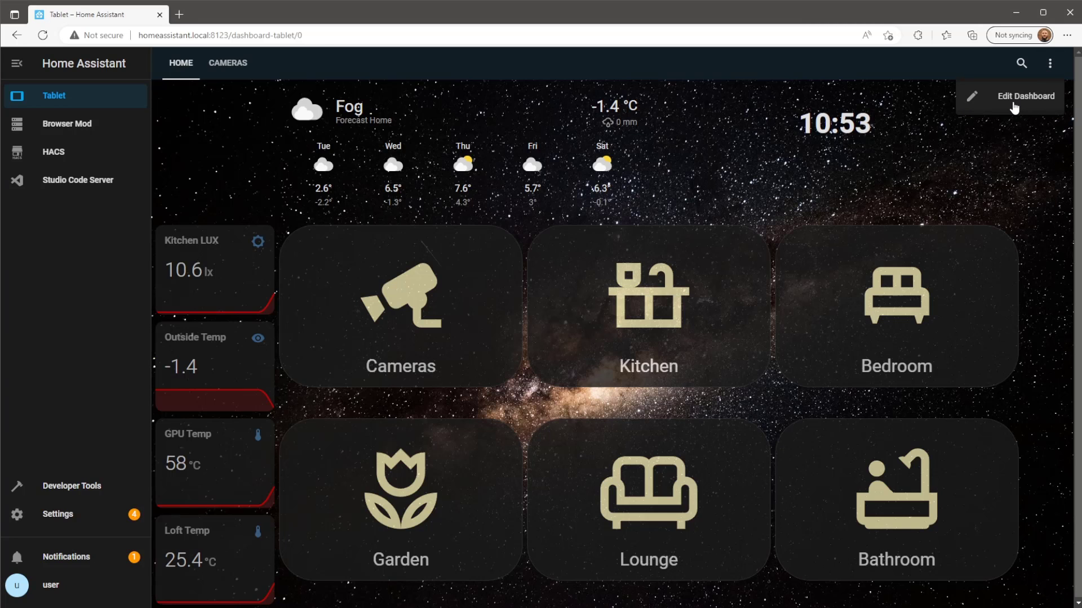
{"action": "left_click", "coordinate": [1015, 106]}
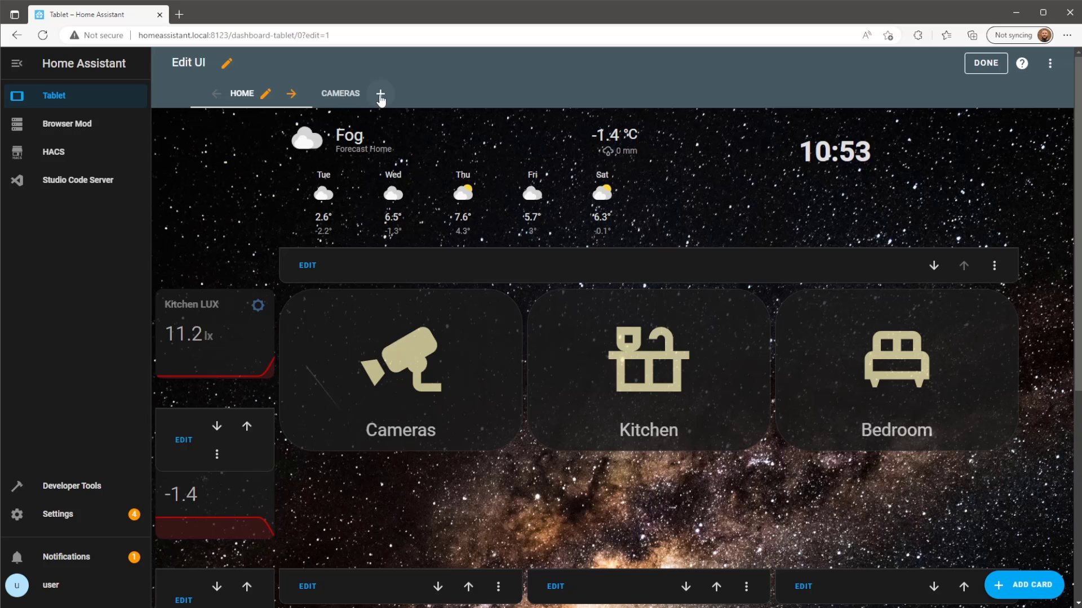
Add a new dashboard view titled 'template' and save it.
{"action": "left_click", "coordinate": [381, 93]}
{"action": "left_click", "coordinate": [444, 187]}
{"action": "type", "text": "tempklat"}
{"action": "key", "text": "Left"}
{"action": "key", "text": "Left"}
{"action": "key", "text": "Left"}
{"action": "key", "text": "BackSpace"}
{"action": "type", "text": "e"}
{"action": "left_click", "coordinate": [695, 552]}
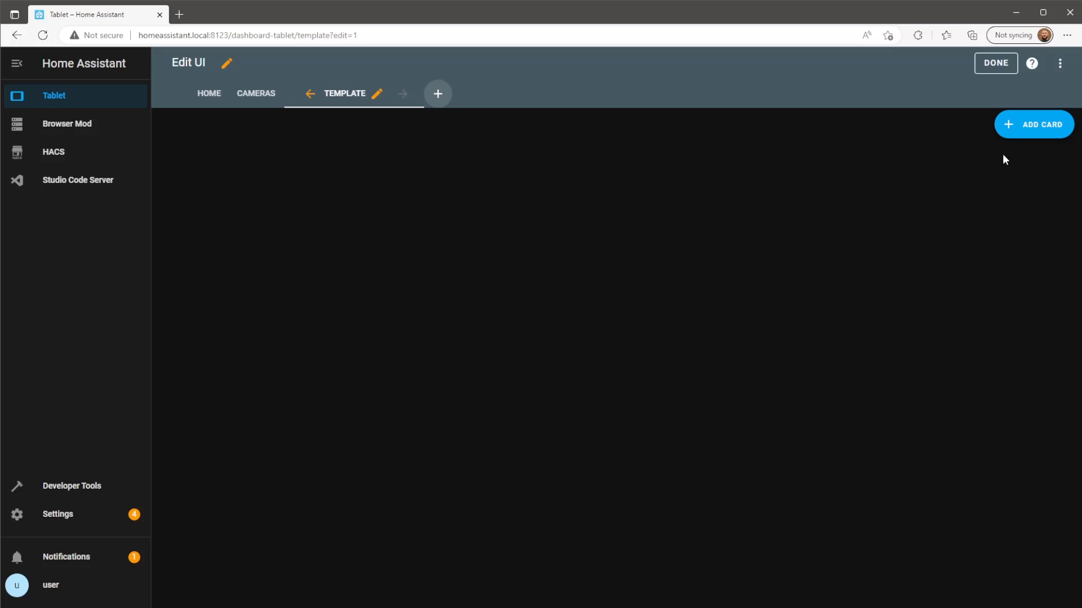
Start adding a card to the template view, searching card types for 'markdown'.
{"action": "left_click", "coordinate": [1025, 128]}
{"action": "left_click", "coordinate": [756, 146]}
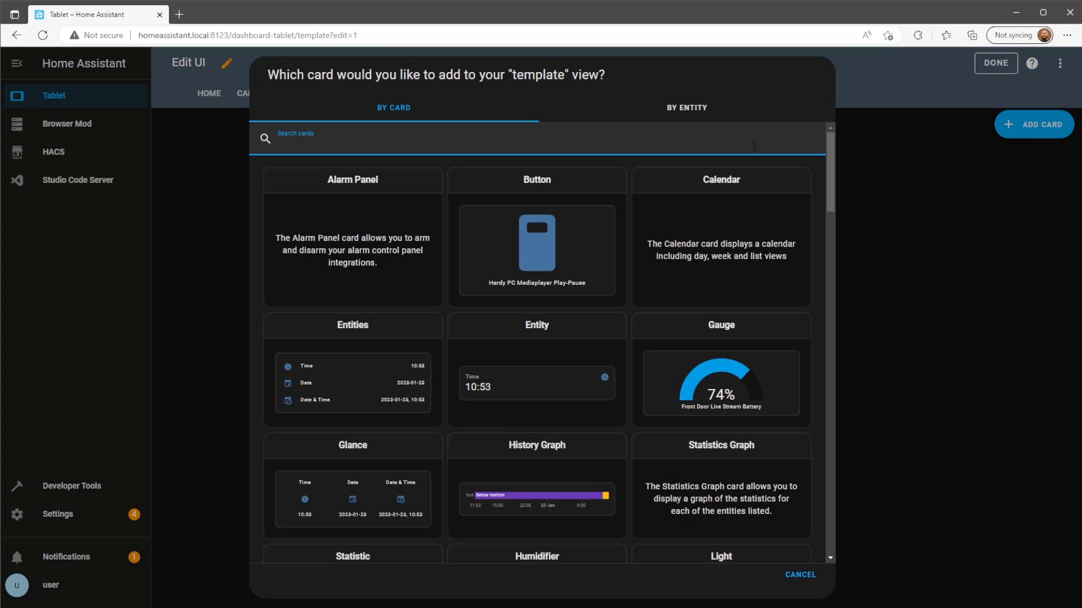
{"action": "type", "text": "markdown"}
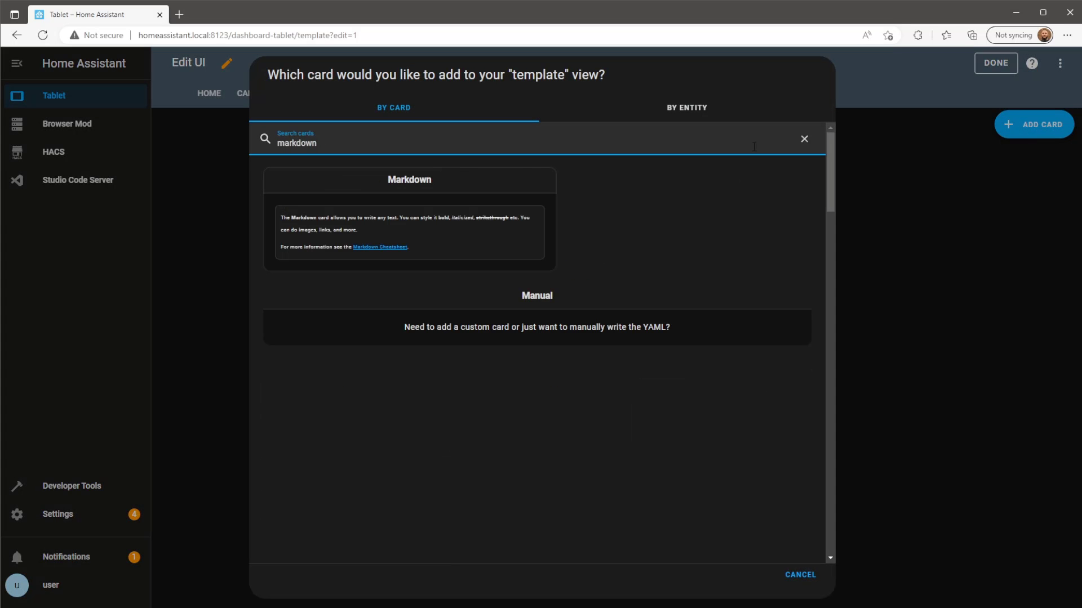
Choose the Markdown card and replace its sample text with '{% if now().hour < 5 %} Good Night!'.
{"action": "left_click", "coordinate": [456, 239]}
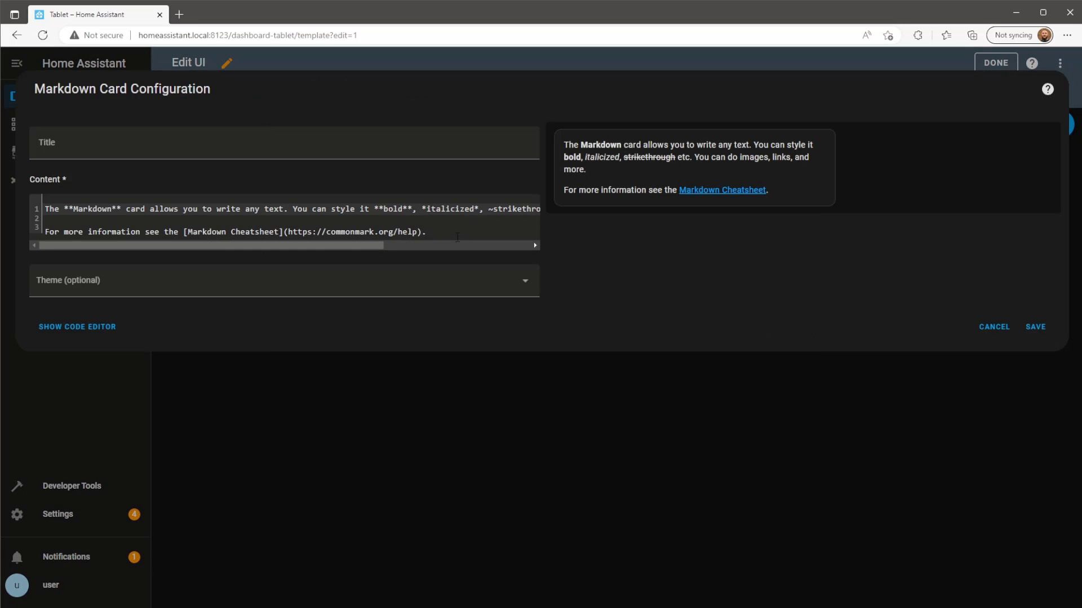
{"action": "key", "text": "ctrl+a"}
{"action": "key", "text": "BackSpace"}
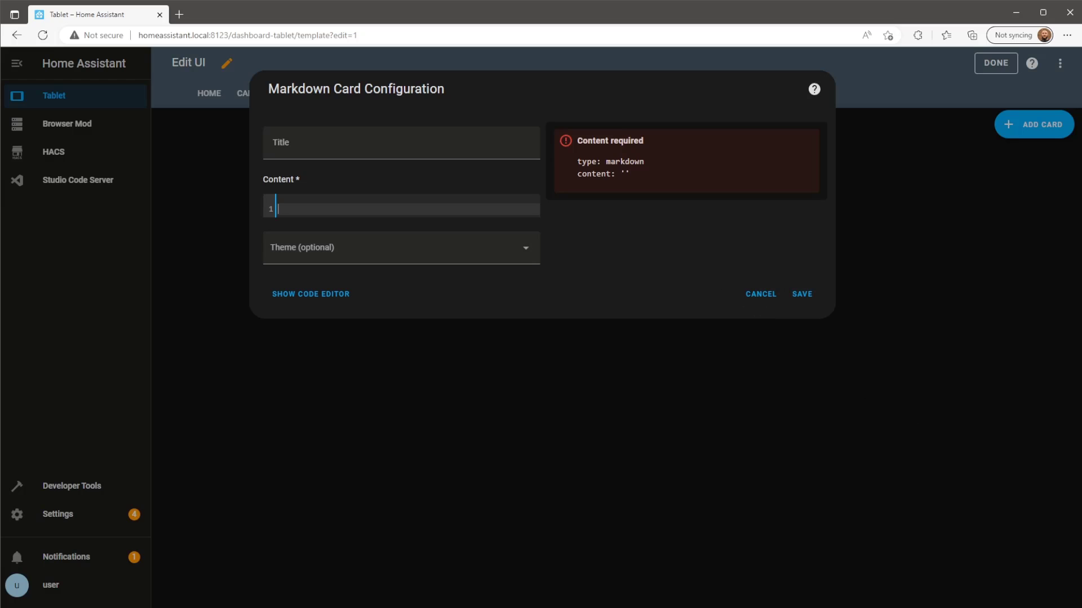
{"action": "type", "text": "{"}
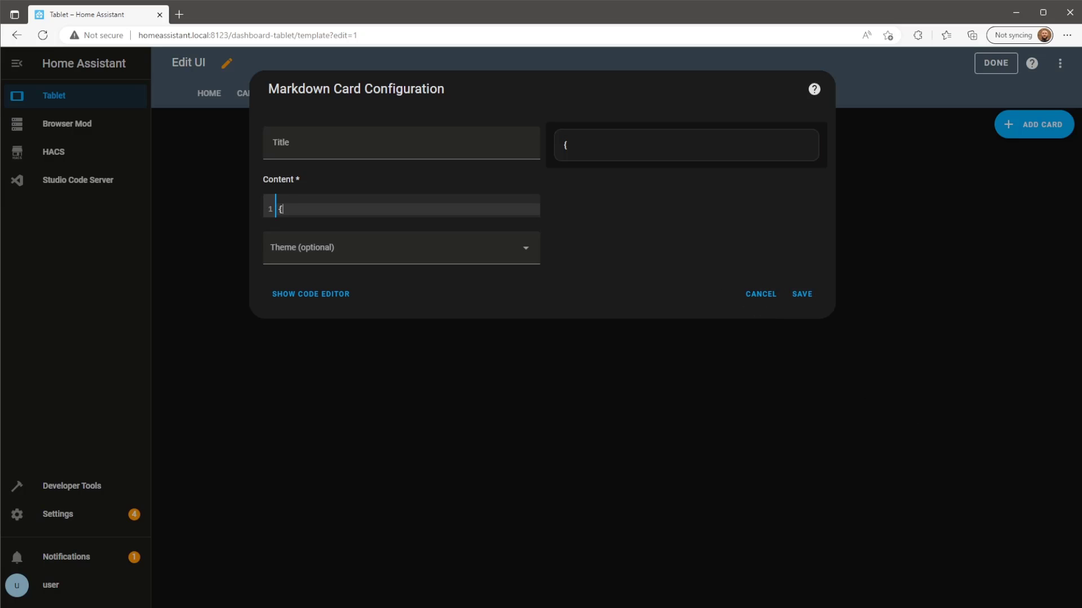
{"action": "type", "text": "% %}"}
{"action": "type", "text": " if now"}
{"action": "type", "text": "()"}
{"action": "type", "text": "."}
{"action": "type", "text": "hour"}
{"action": "type", "text": " <"}
{"action": "type", "text": " 5"}
{"action": "type", "text": " Good"}
{"action": "type", "text": " Night"}
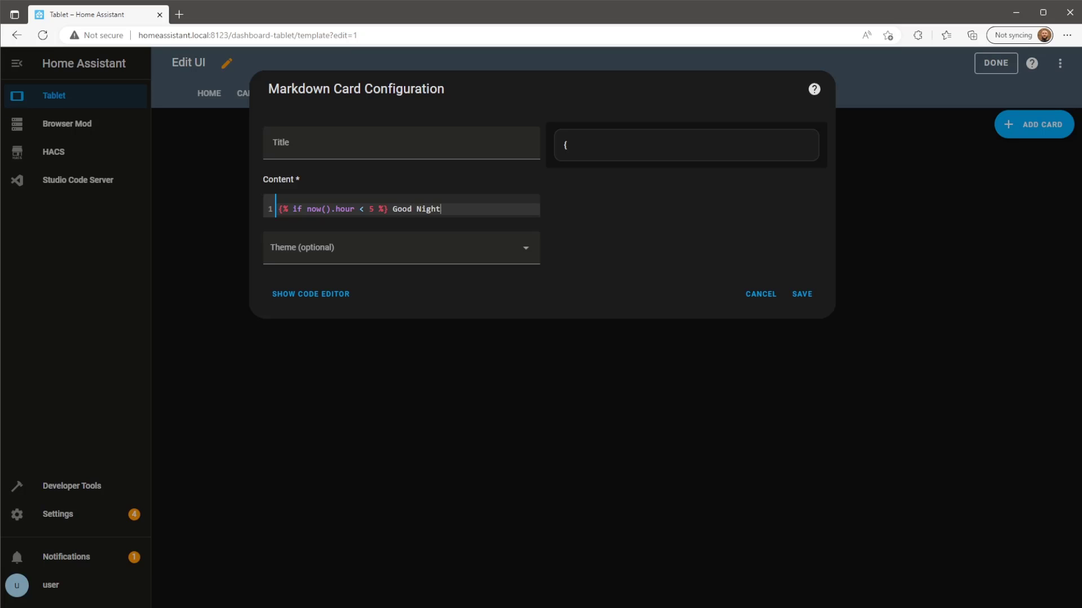
{"action": "type", "text": "!"}
Duplicate the Good Night! template line twice below the original.
{"action": "triple_click", "coordinate": [285, 203]}
{"action": "right_click", "coordinate": [298, 209]}
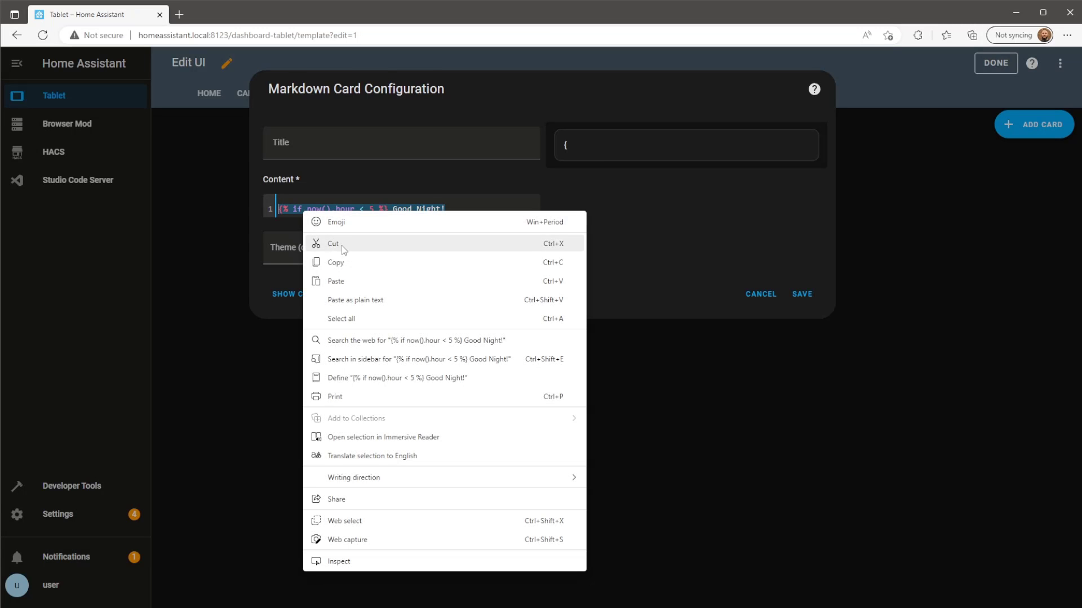
{"action": "left_click", "coordinate": [347, 259]}
{"action": "left_click", "coordinate": [452, 210]}
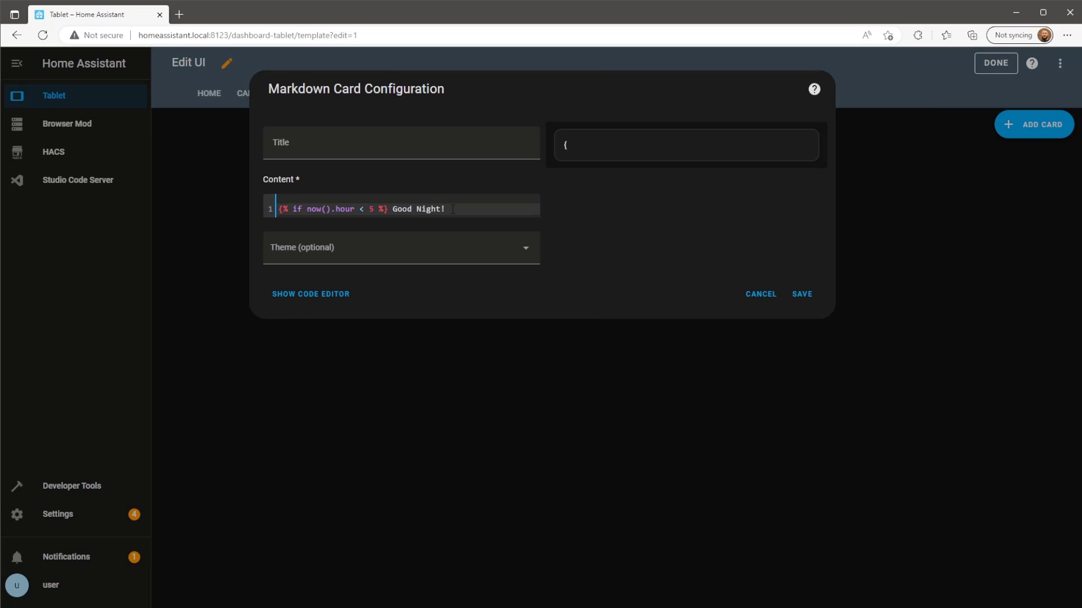
{"action": "key", "text": "Return"}
{"action": "key", "text": "ctrl+v"}
{"action": "key", "text": "Return"}
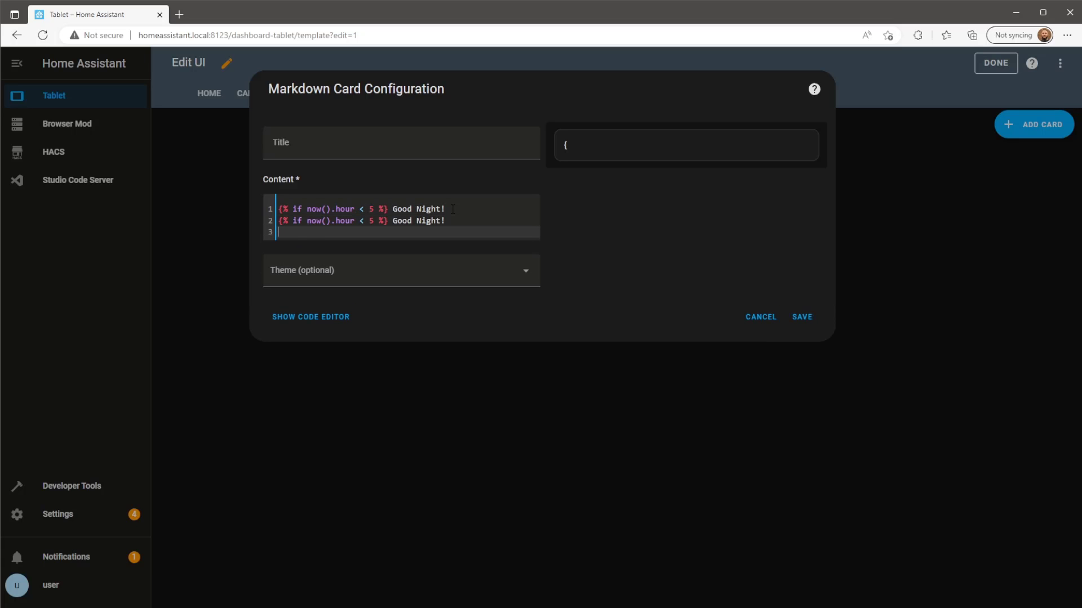
{"action": "key", "text": "ctrl+v"}
Turn lines 2 and 3 into elif conditions with hour limits 12 and 18.
{"action": "left_click", "coordinate": [285, 221]}
{"action": "type", "text": "el"}
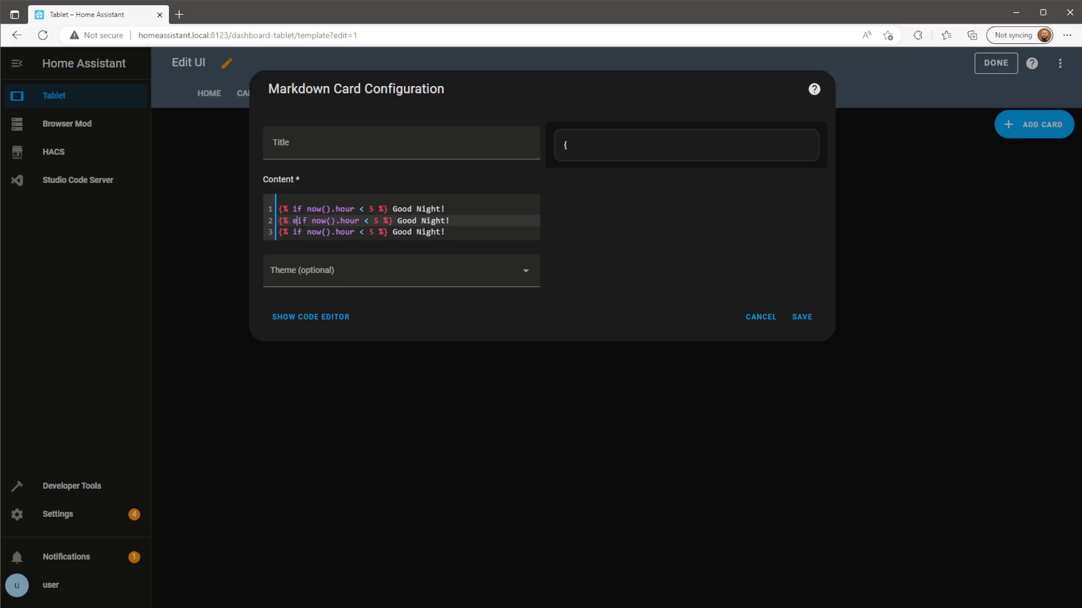
{"action": "type", "text": "l"}
{"action": "left_click", "coordinate": [298, 232]}
{"action": "type", "text": "el"}
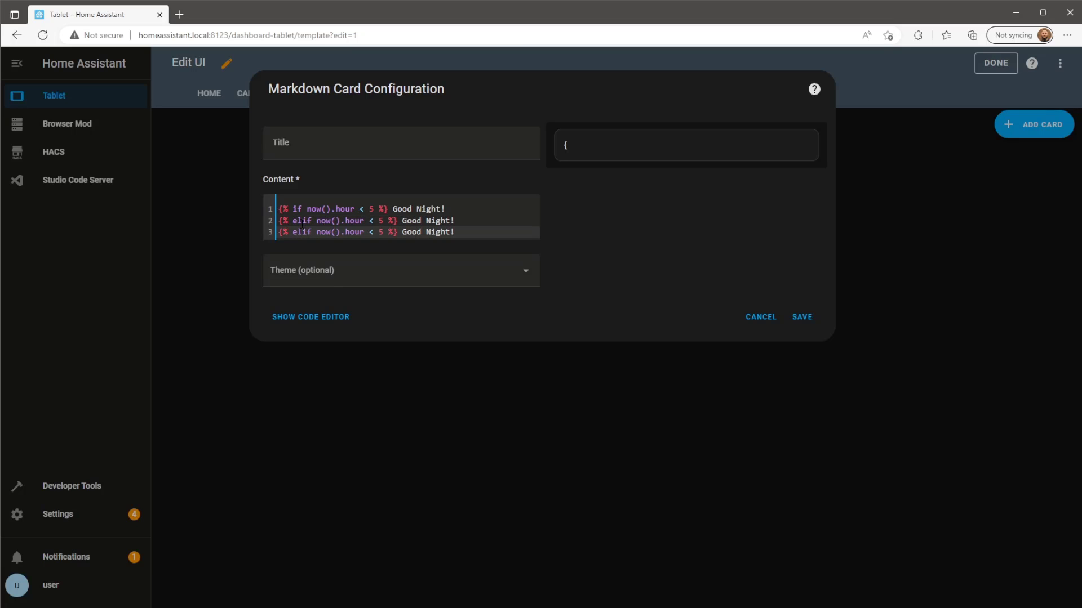
{"action": "left_click", "coordinate": [382, 220]}
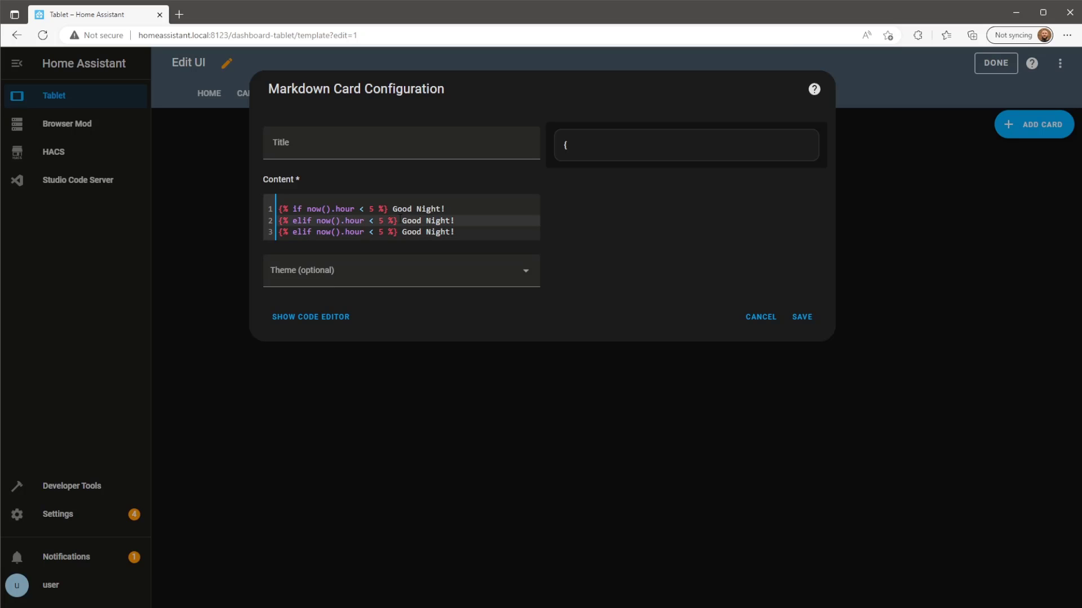
{"action": "key", "text": "BackSpace"}
{"action": "type", "text": "12"}
{"action": "left_click", "coordinate": [388, 232]}
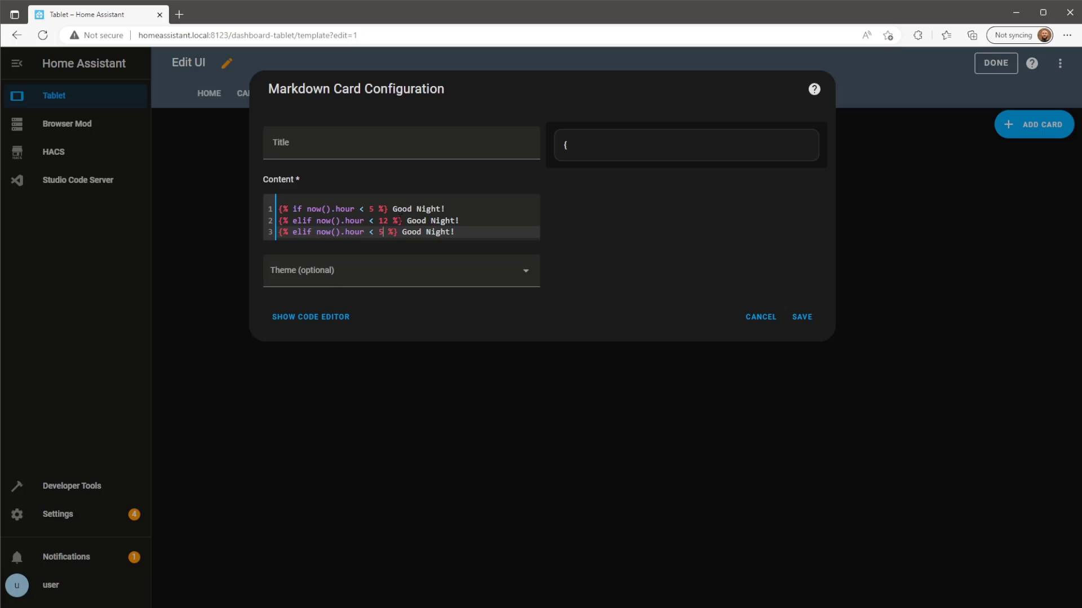
{"action": "key", "text": "BackSpace"}
{"action": "type", "text": "18"}
Rename the copied greetings to Good Morning! and Good Afternoon!
{"action": "double_click", "coordinate": [443, 221]}
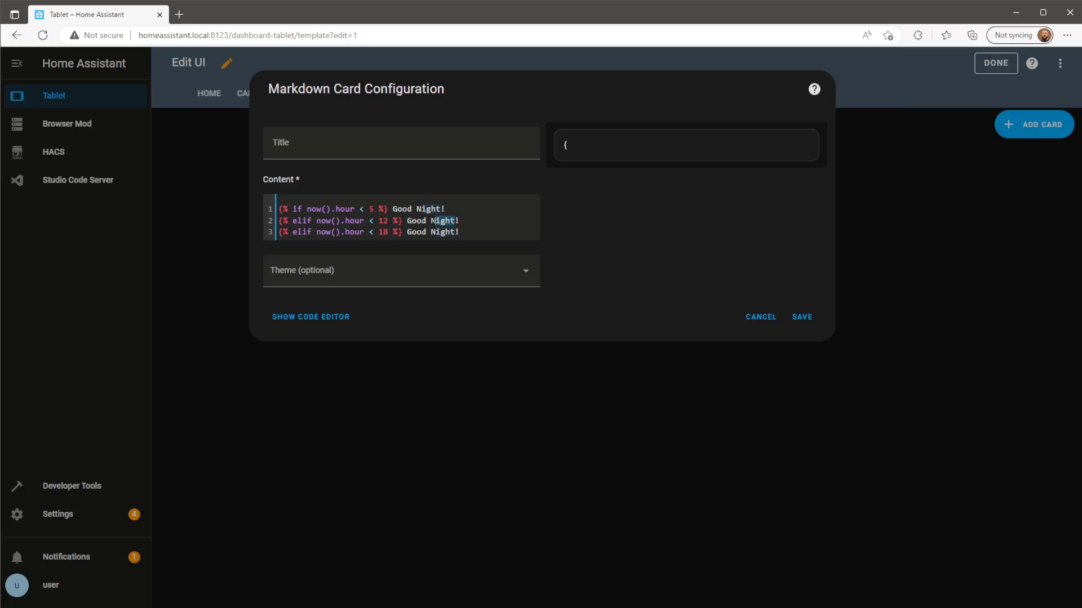
{"action": "type", "text": "Morning"}
{"action": "double_click", "coordinate": [443, 232]}
{"action": "type", "text": "Afternoon"}
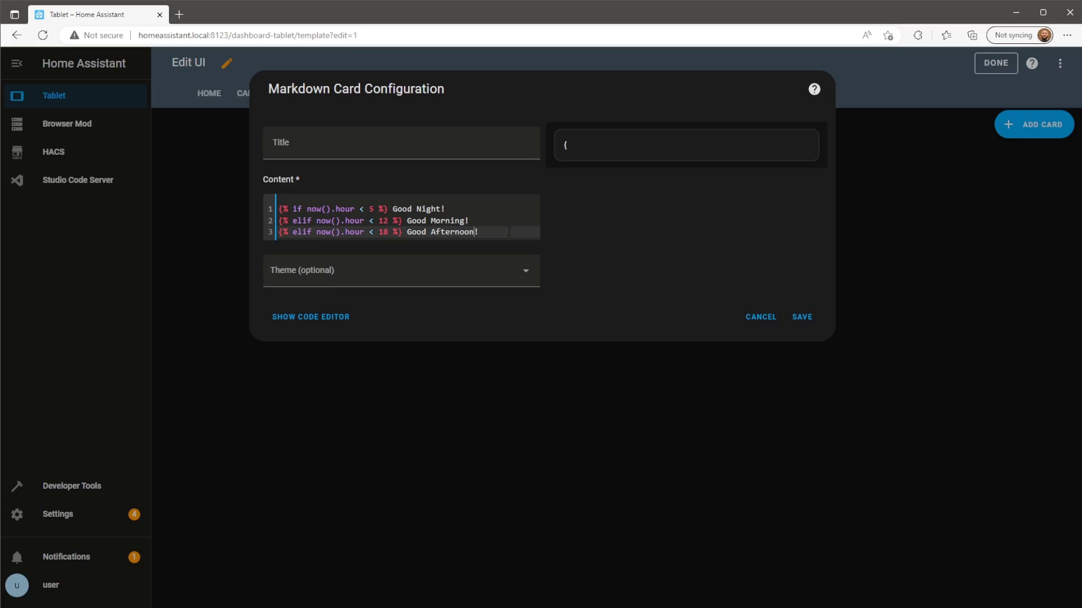
Add an else line with Good Evening! and endif, save the card and exit editing.
{"action": "key", "text": "Return"}
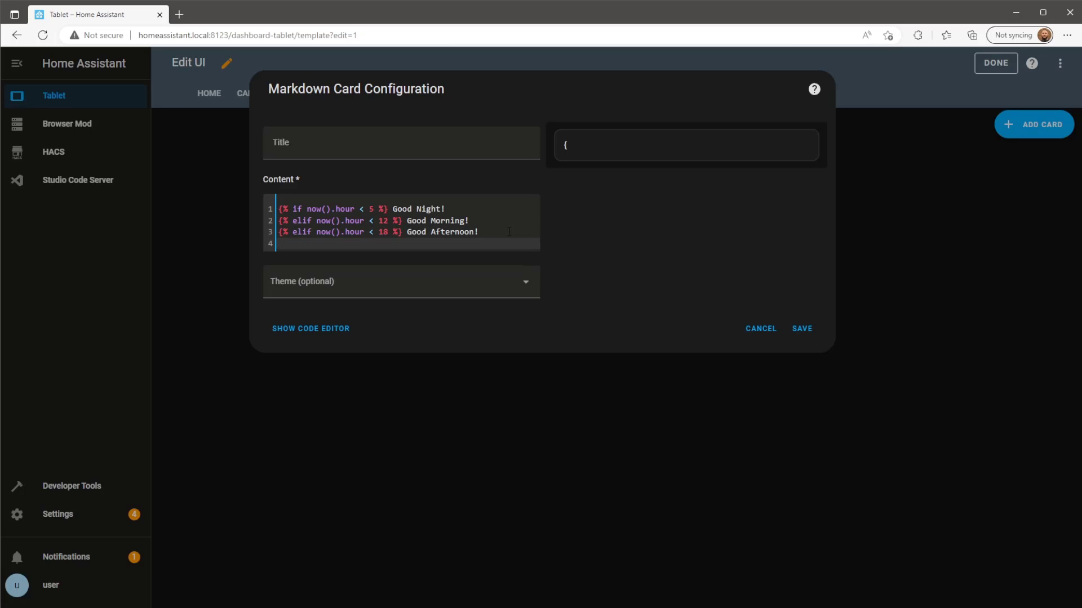
{"action": "type", "text": "{%"}
{"action": "type", "text": "  %}"}
{"action": "type", "text": "else"}
{"action": "type", "text": "Good E"}
{"action": "type", "text": "vening"}
{"action": "type", "text": "!"}
{"action": "type", "text": " {"}
{"action": "type", "text": "%  %}"}
{"action": "type", "text": "endif %}"}
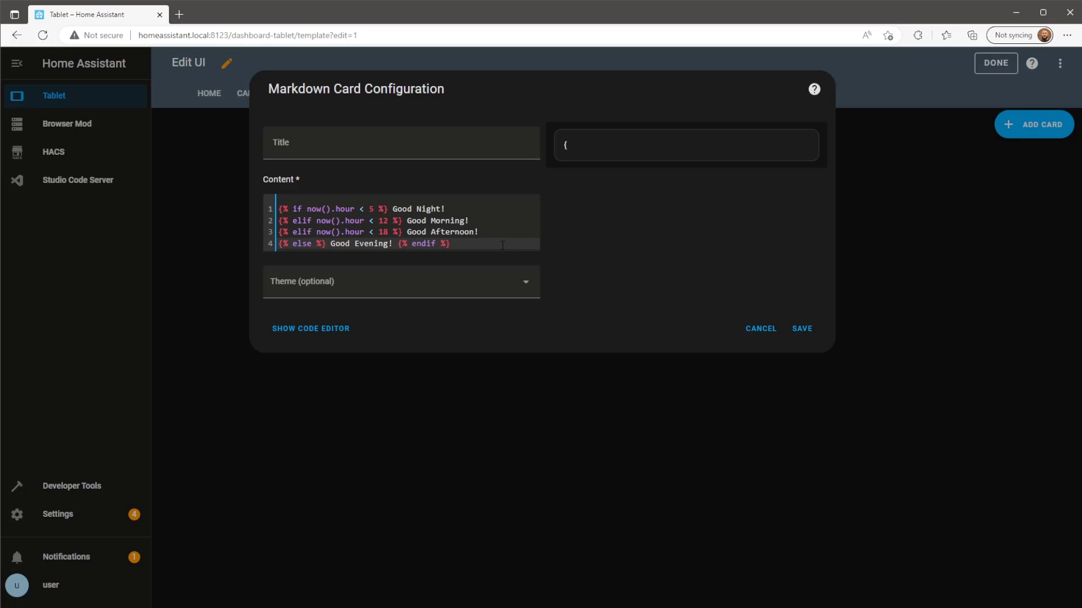
{"action": "left_click", "coordinate": [807, 333]}
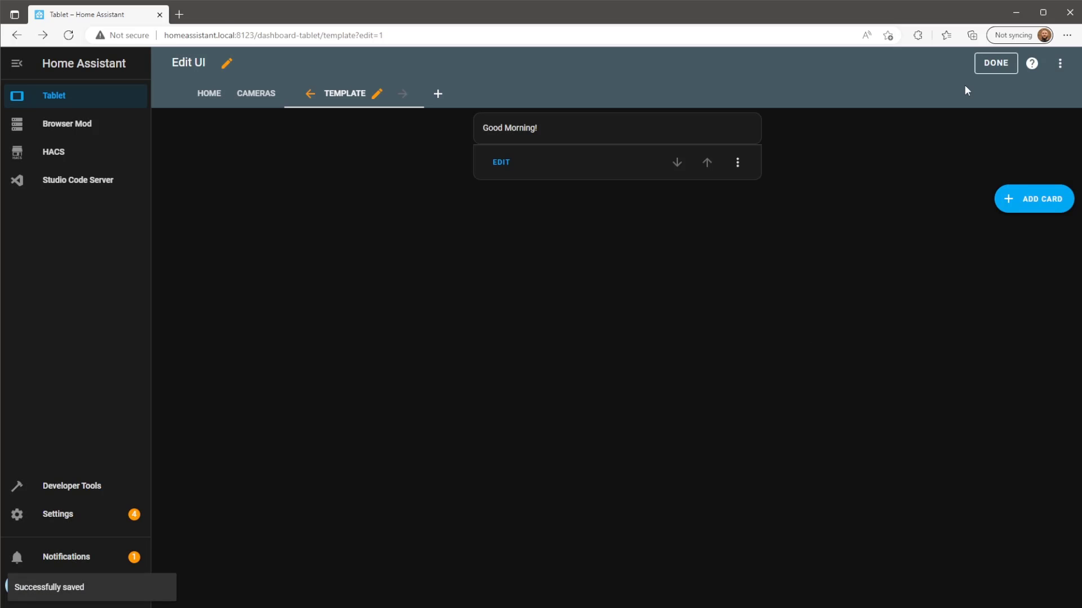
{"action": "left_click", "coordinate": [986, 69]}
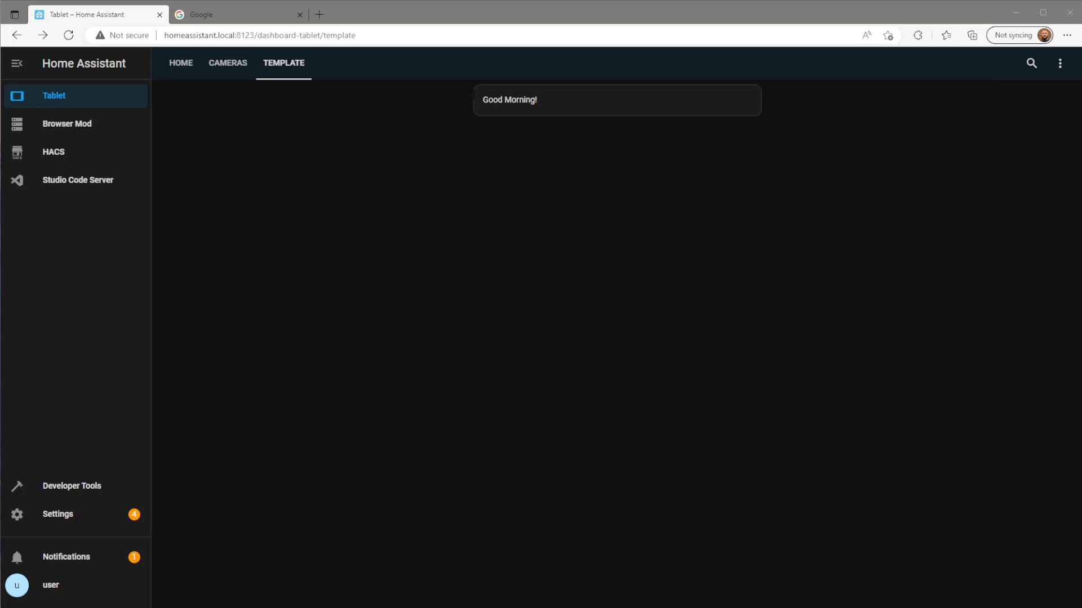
Go to iemoji.com and search its emojis for 'coffee'.
{"action": "left_click", "coordinate": [224, 13]}
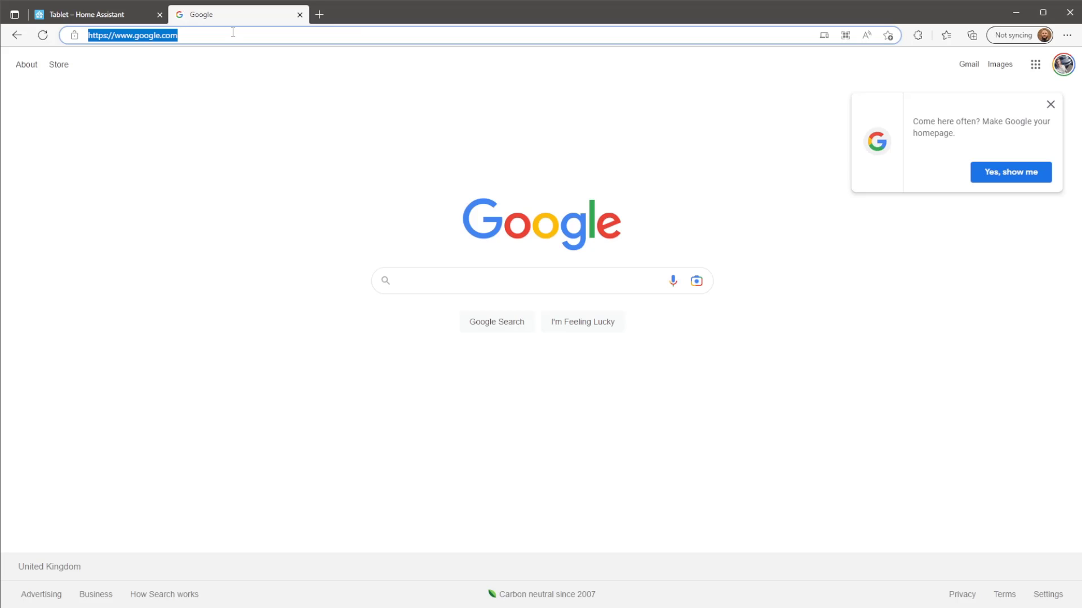
{"action": "type", "text": "iemoji"}
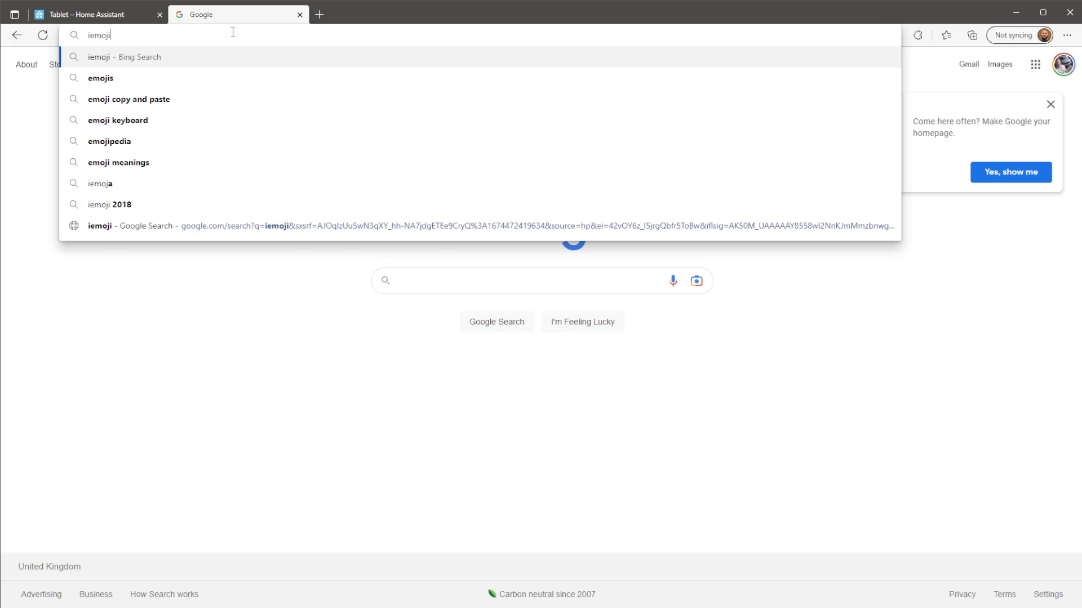
{"action": "type", "text": ".co"}
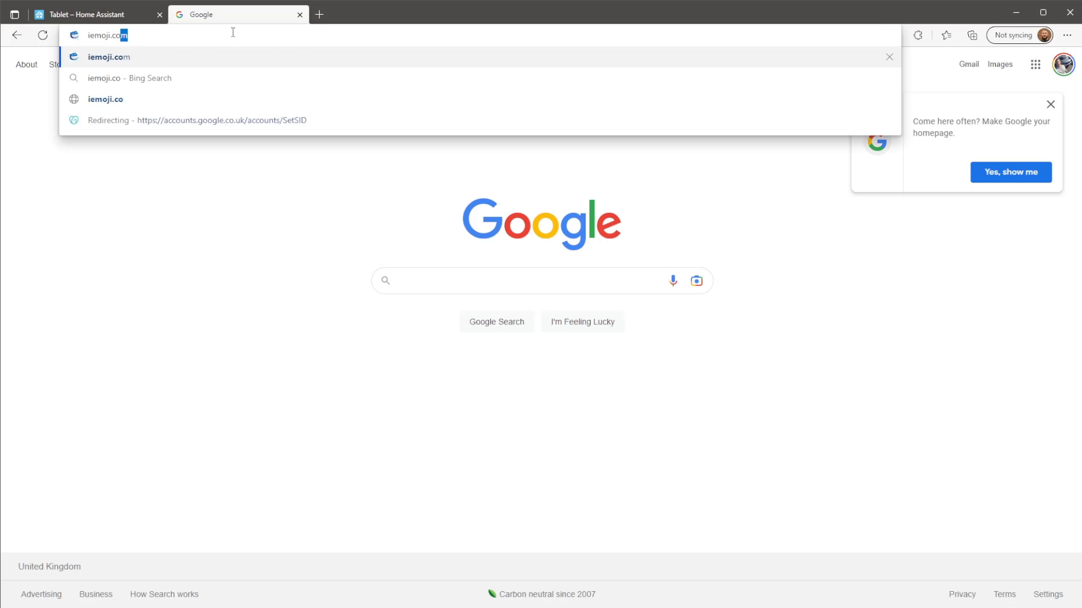
{"action": "key", "text": "Return"}
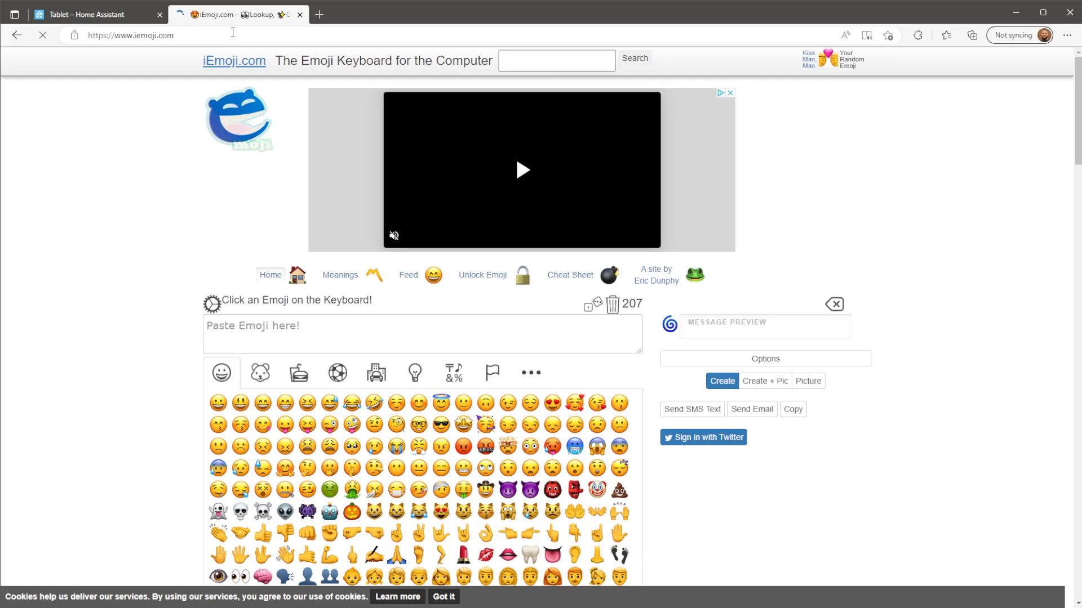
{"action": "left_click", "coordinate": [551, 64]}
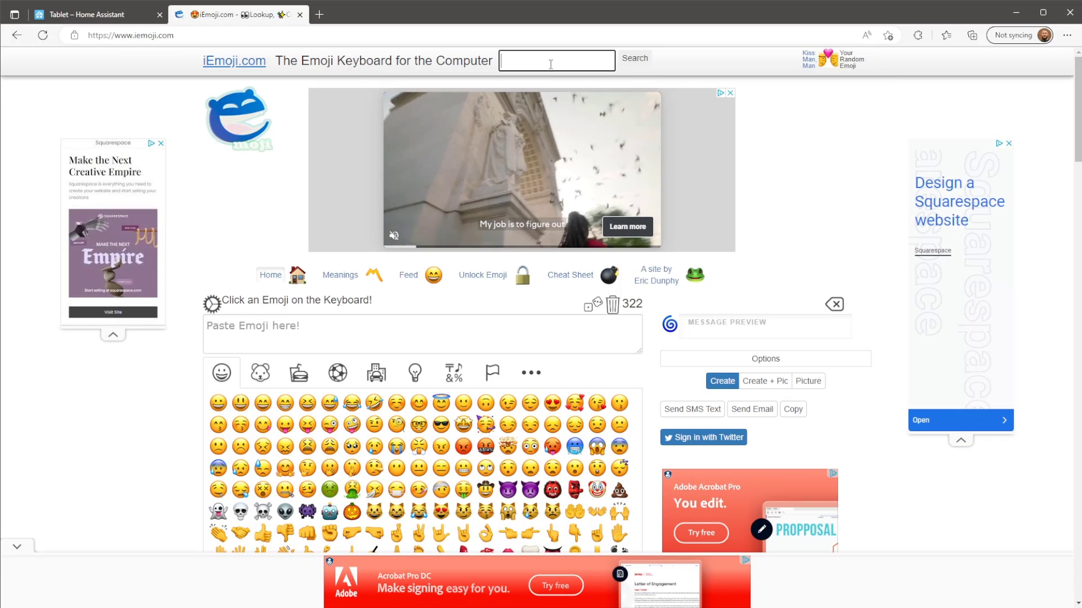
{"action": "type", "text": "coffee"}
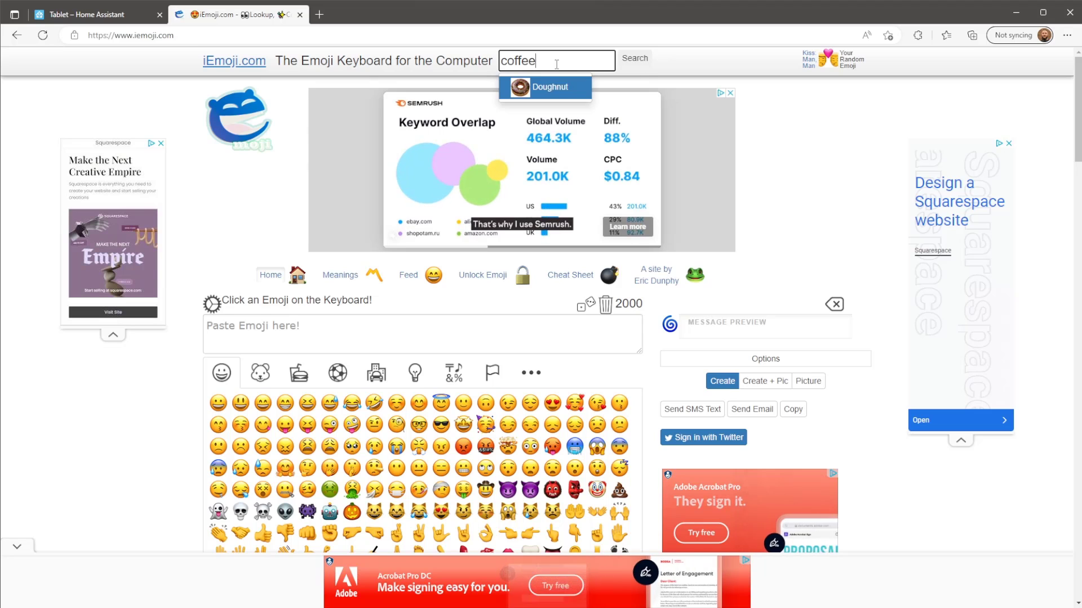
{"action": "left_click", "coordinate": [635, 59]}
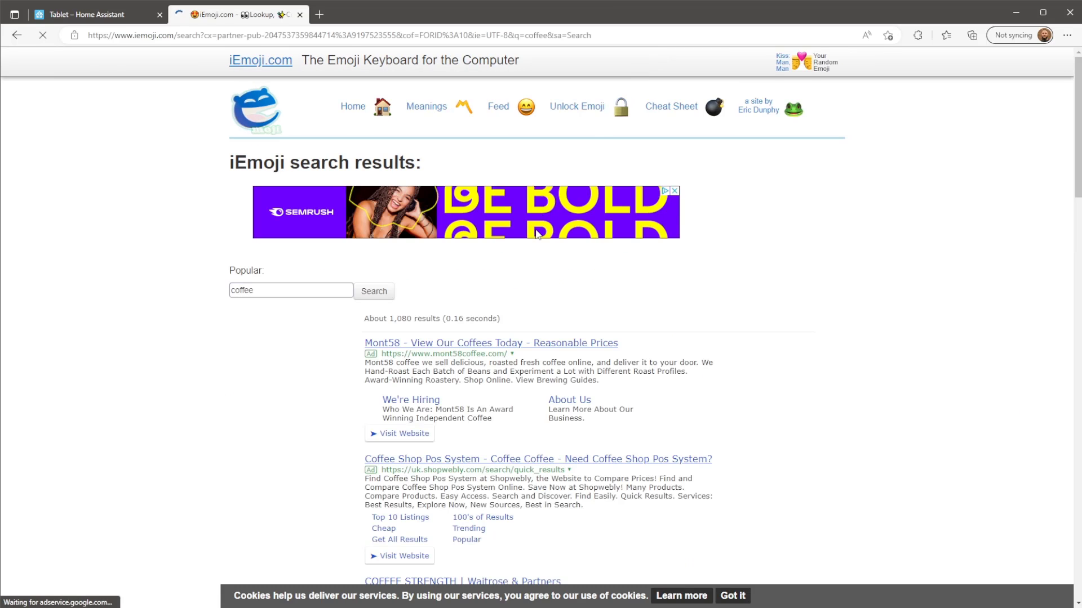
On the Hot Beverage page, select the Python source code \u2615\uFE0F.
{"action": "scroll", "coordinate": [482, 264], "scroll_direction": "down", "scroll_amount": 2}
{"action": "scroll", "coordinate": [485, 264], "scroll_direction": "down", "scroll_amount": 8}
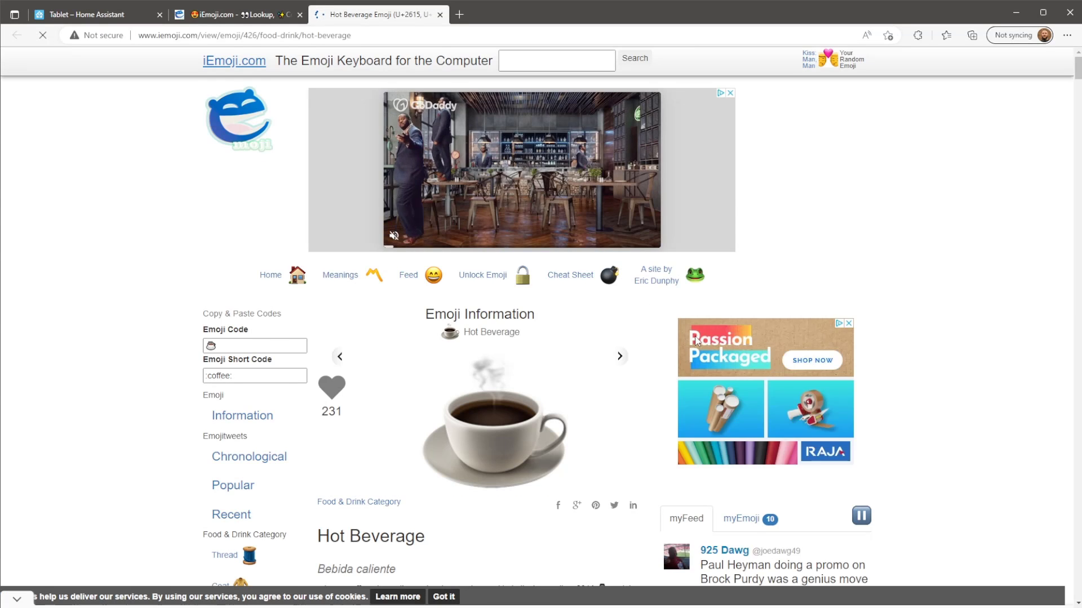
{"action": "scroll", "coordinate": [483, 300], "scroll_direction": "down", "scroll_amount": 15}
{"action": "scroll", "coordinate": [485, 288], "scroll_direction": "down", "scroll_amount": 7}
{"action": "scroll", "coordinate": [488, 280], "scroll_direction": "down", "scroll_amount": 18}
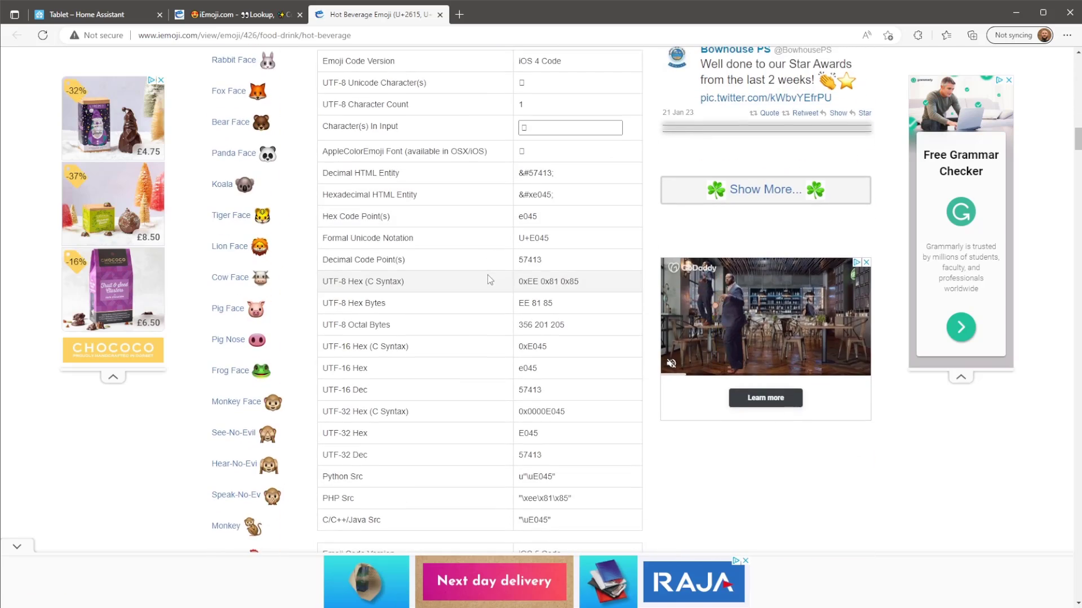
{"action": "scroll", "coordinate": [488, 280], "scroll_direction": "down", "scroll_amount": 15}
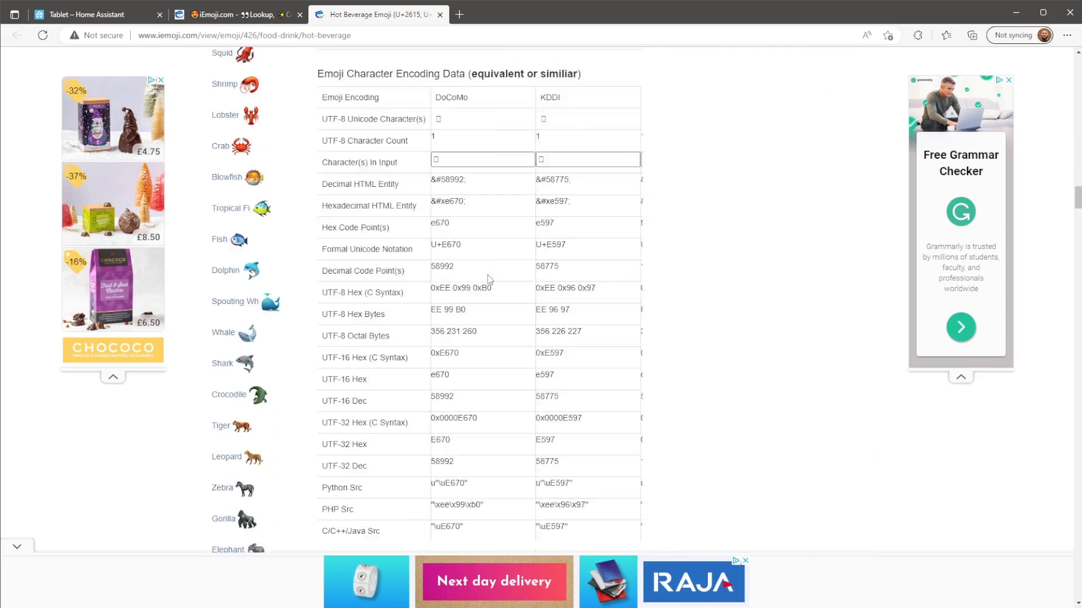
{"action": "scroll", "coordinate": [488, 280], "scroll_direction": "up", "scroll_amount": 10}
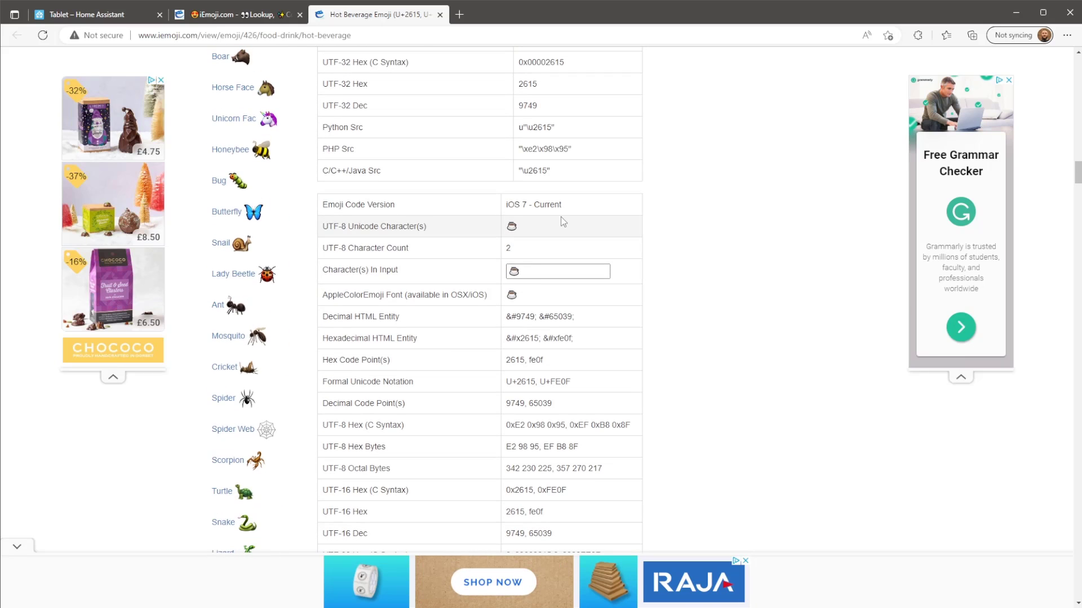
{"action": "left_click_drag", "start_coordinate": [563, 205], "coordinate": [498, 211]}
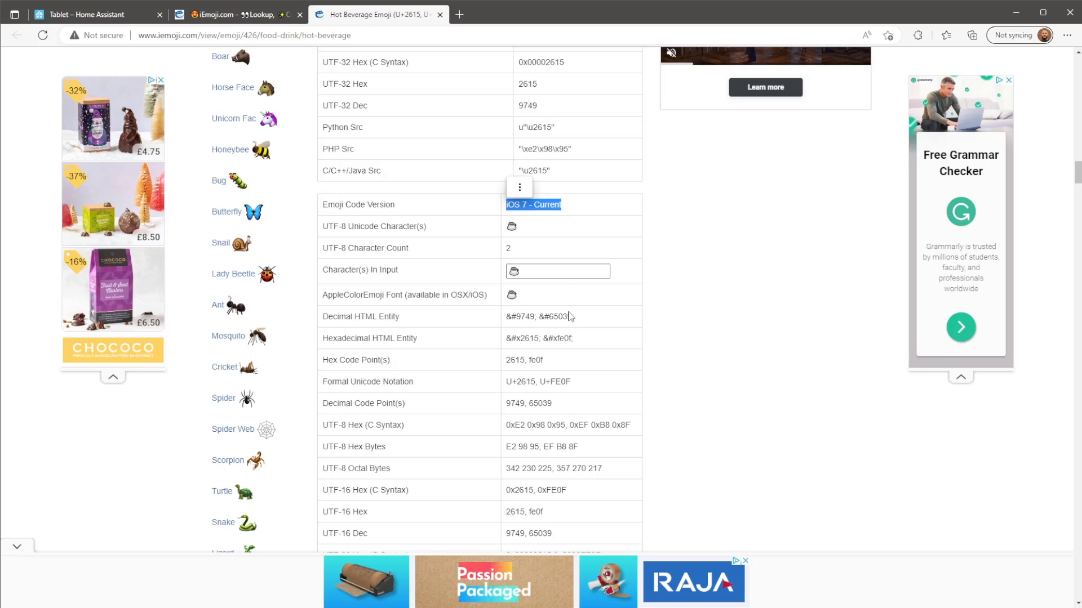
{"action": "scroll", "coordinate": [560, 322], "scroll_direction": "down", "scroll_amount": 4}
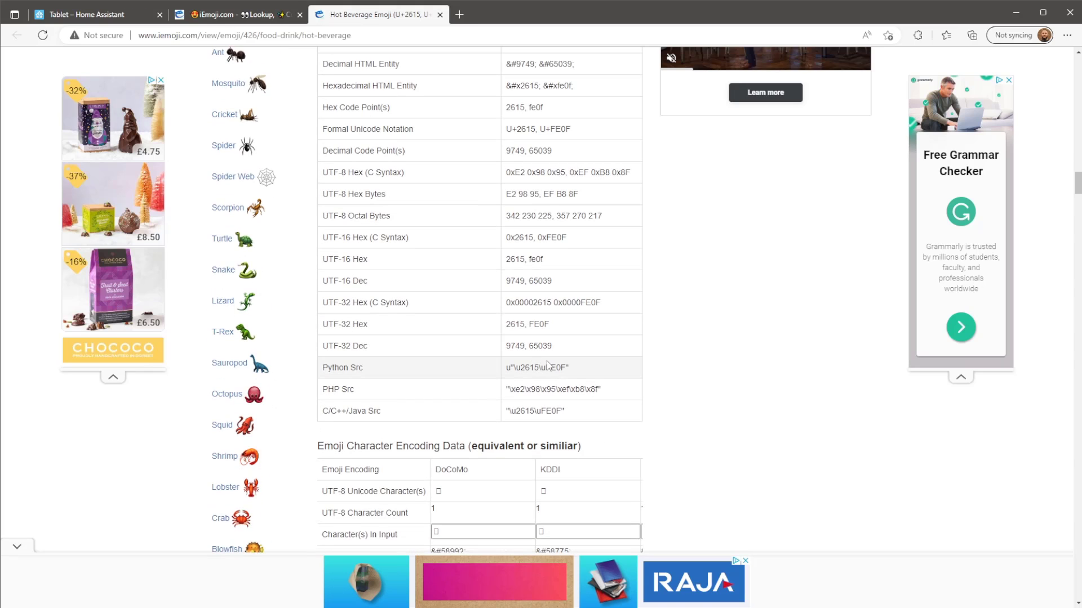
{"action": "left_click_drag", "start_coordinate": [565, 368], "coordinate": [513, 368]}
{"action": "key", "text": "ctrl+c"}
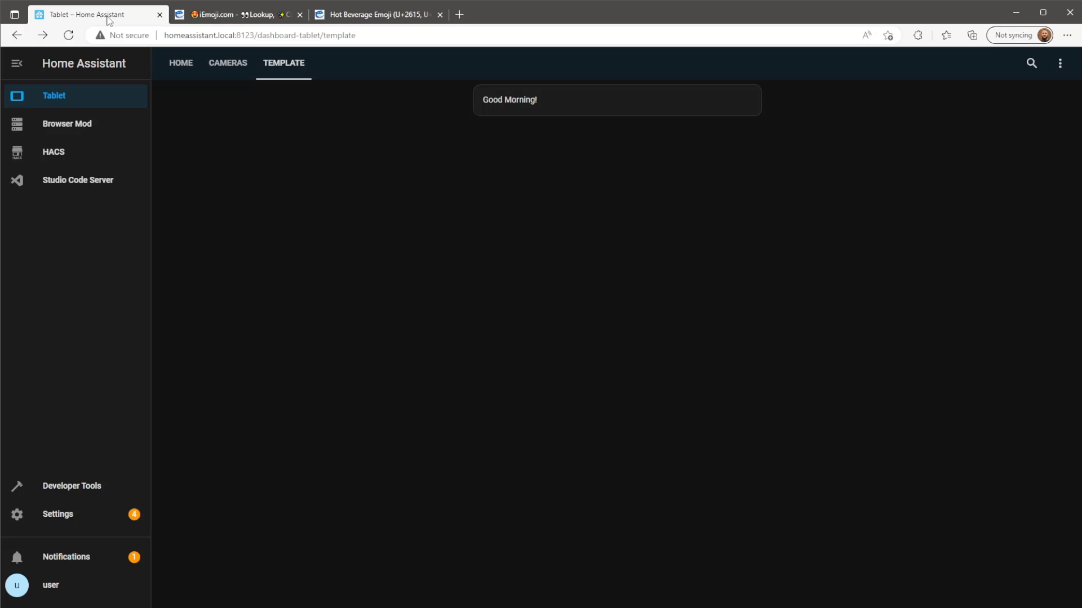
Return to the Home Assistant tab and put the dashboard back into edit mode.
{"action": "left_click", "coordinate": [107, 16]}
{"action": "left_click", "coordinate": [1061, 64]}
{"action": "left_click", "coordinate": [1053, 99]}
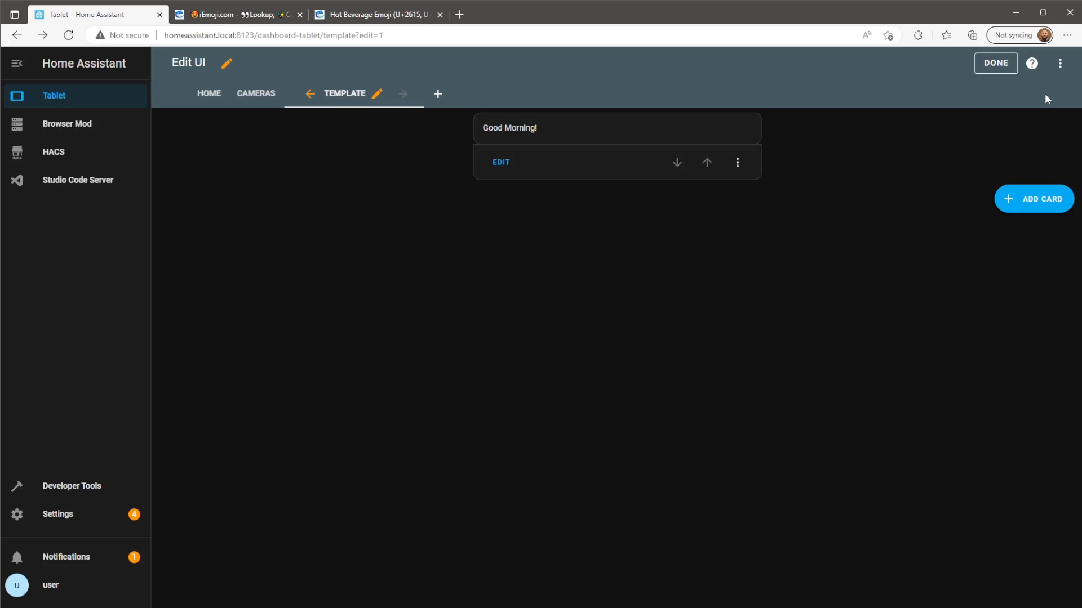
In the greeting card, add {{'\u2615\uFE0F'}} after the Good Morning! greeting.
{"action": "left_click", "coordinate": [502, 163]}
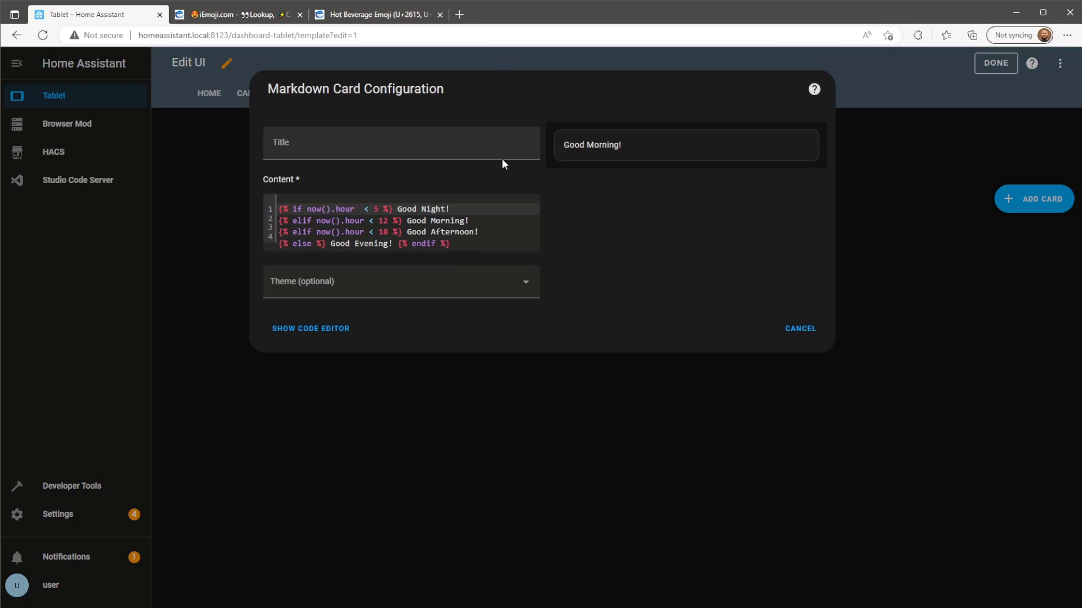
{"action": "left_click", "coordinate": [490, 208]}
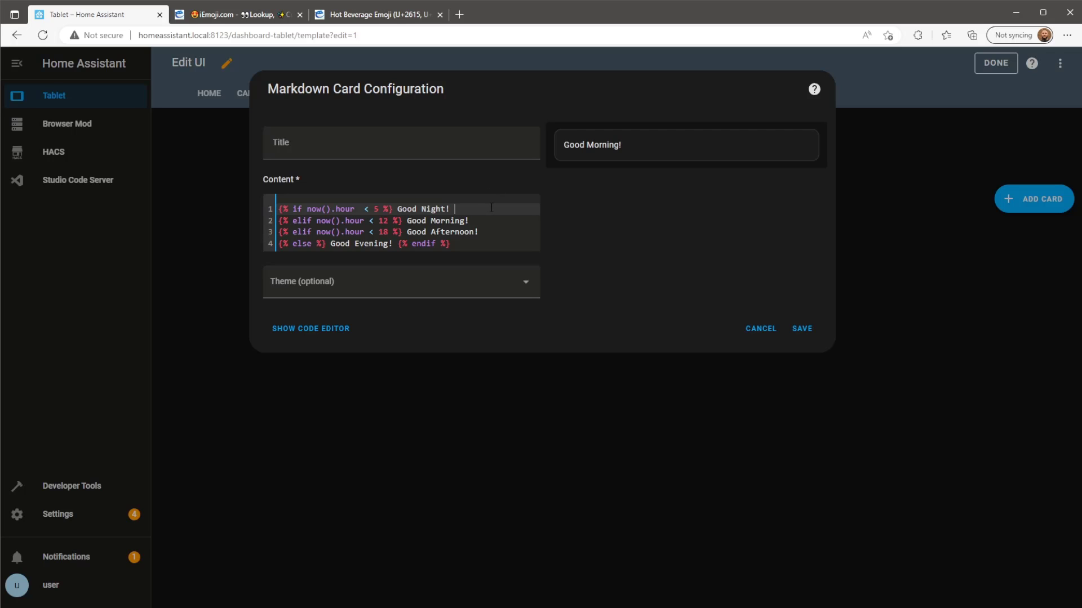
{"action": "type", "text": "{{"}
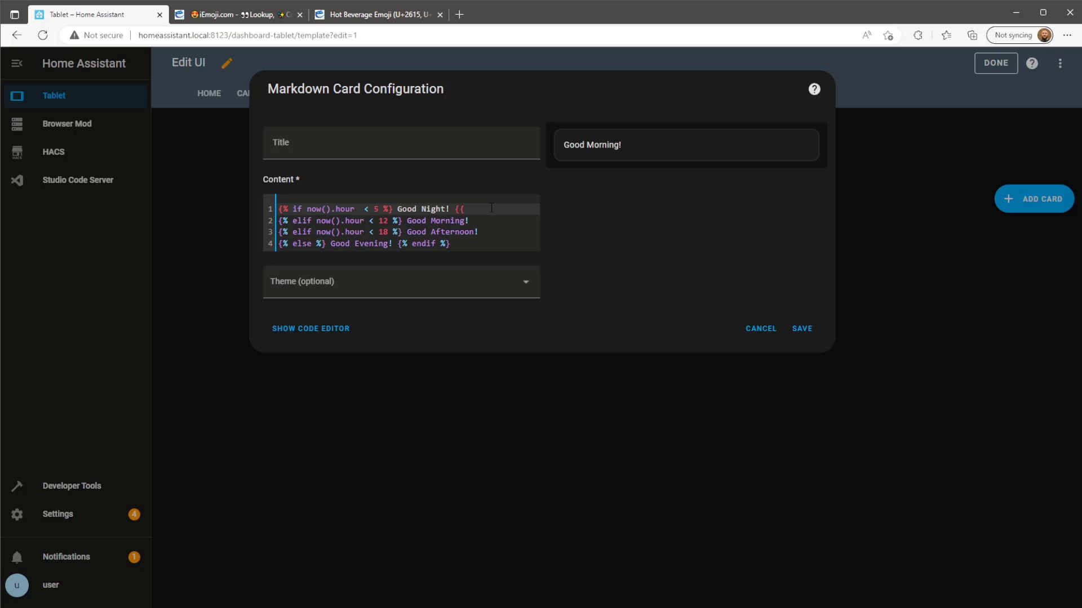
{"action": "type", "text": "'  "}
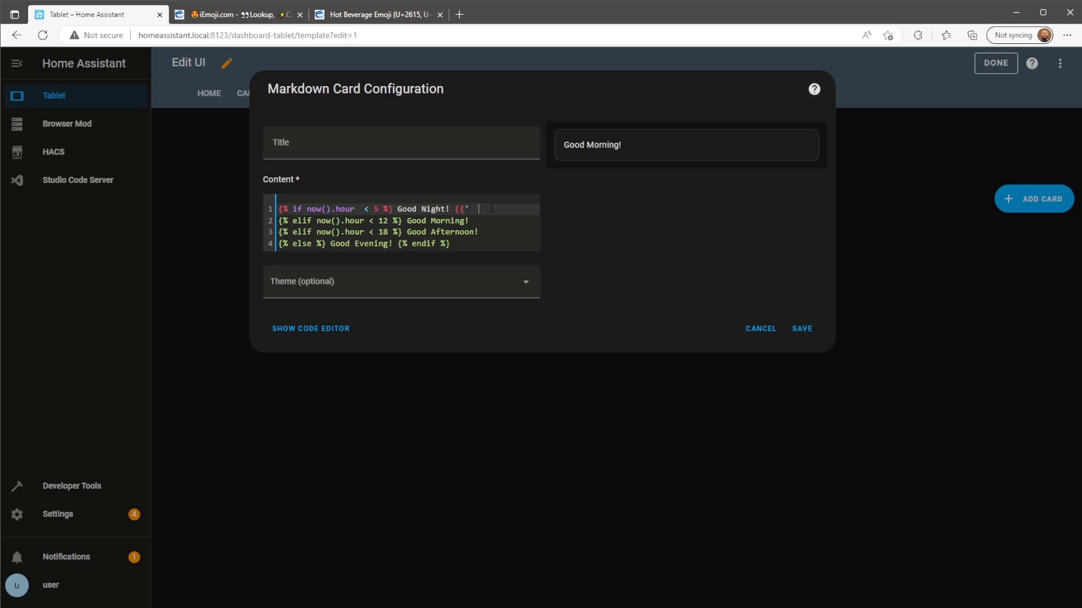
{"action": "type", "text": "'}}"}
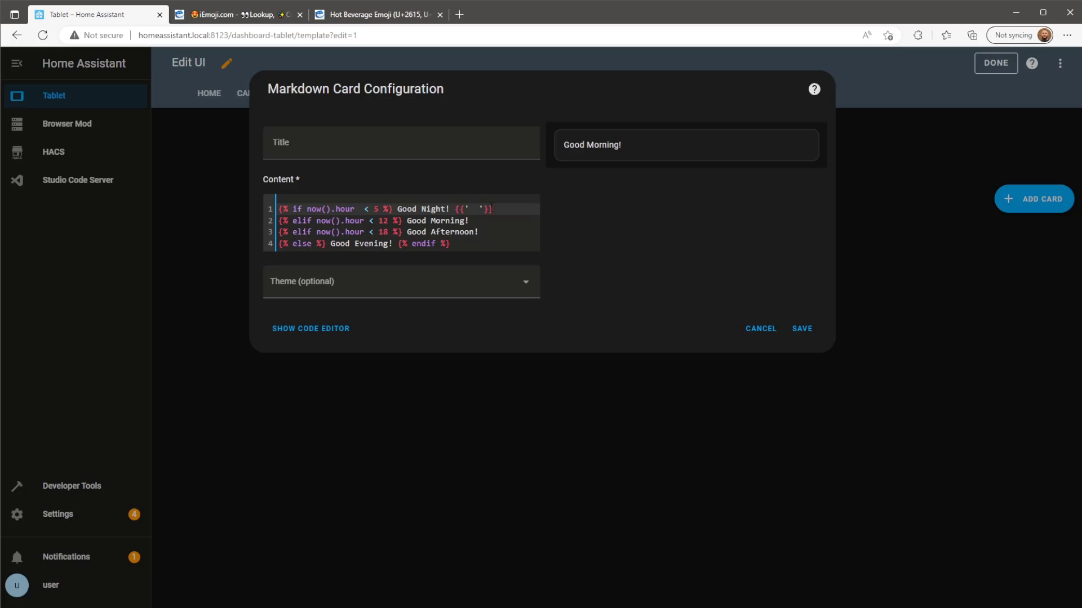
{"action": "key", "text": "BackSpace"}
{"action": "key", "text": "BackSpace"}
{"action": "key", "text": "ctrl+v"}
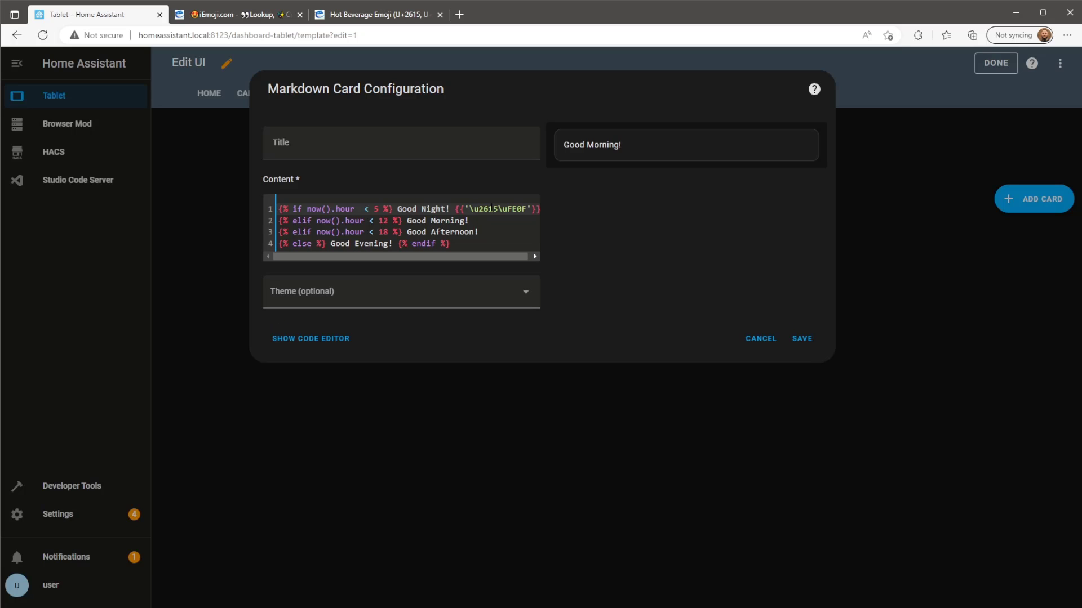
{"action": "left_click_drag", "start_coordinate": [455, 209], "coordinate": [491, 220]}
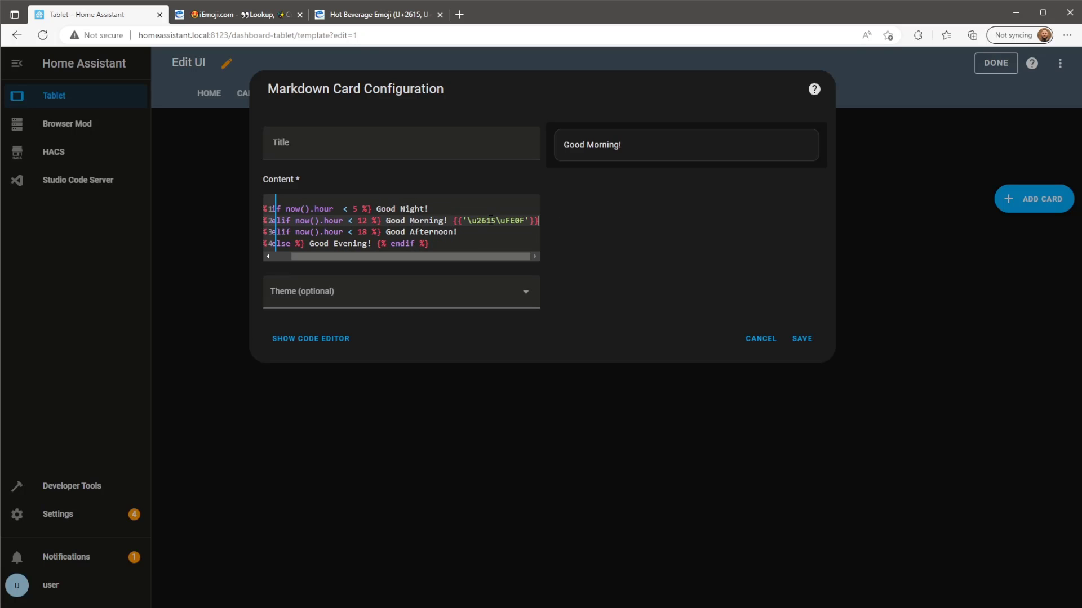
Save the card, exit editing and check that Good Morning! ☕ displays.
{"action": "left_click", "coordinate": [802, 339]}
{"action": "left_click", "coordinate": [986, 66]}
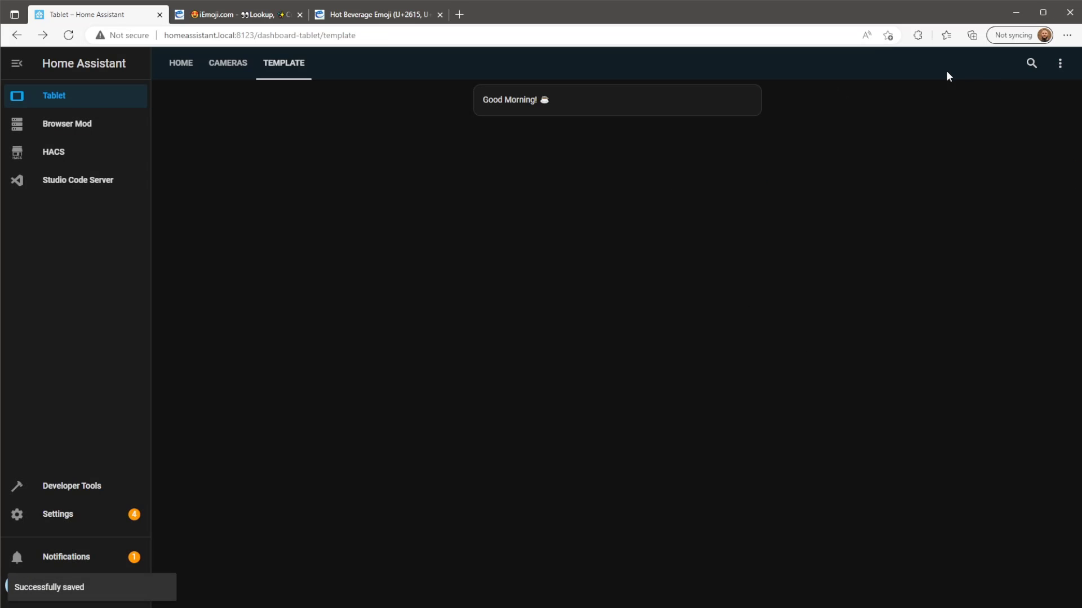
{"action": "double_click", "coordinate": [545, 101]}
{"action": "left_click", "coordinate": [951, 219]}
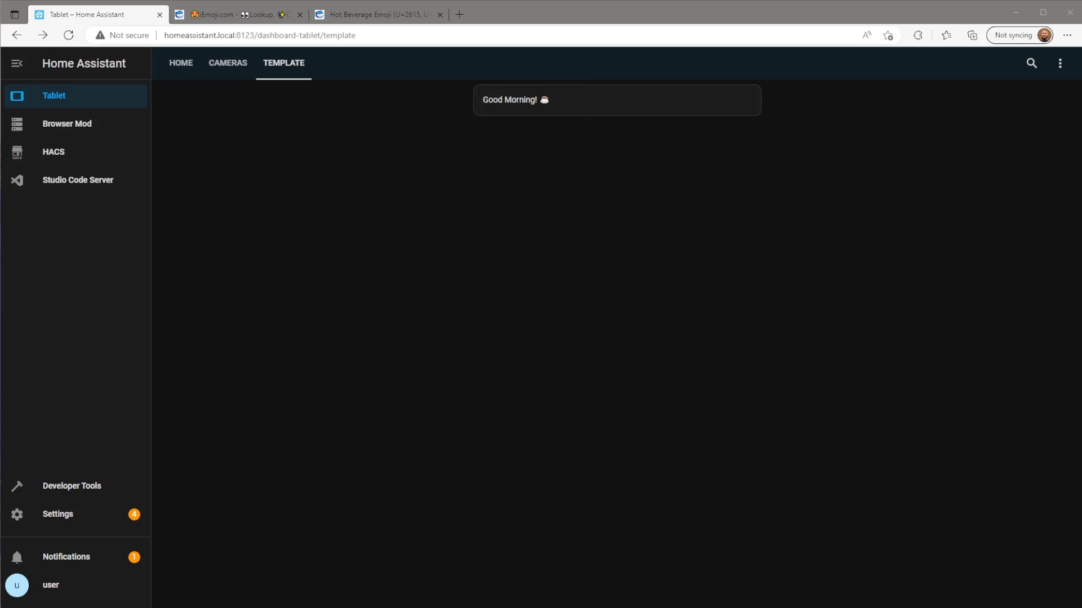
{"action": "left_click", "coordinate": [1060, 64]}
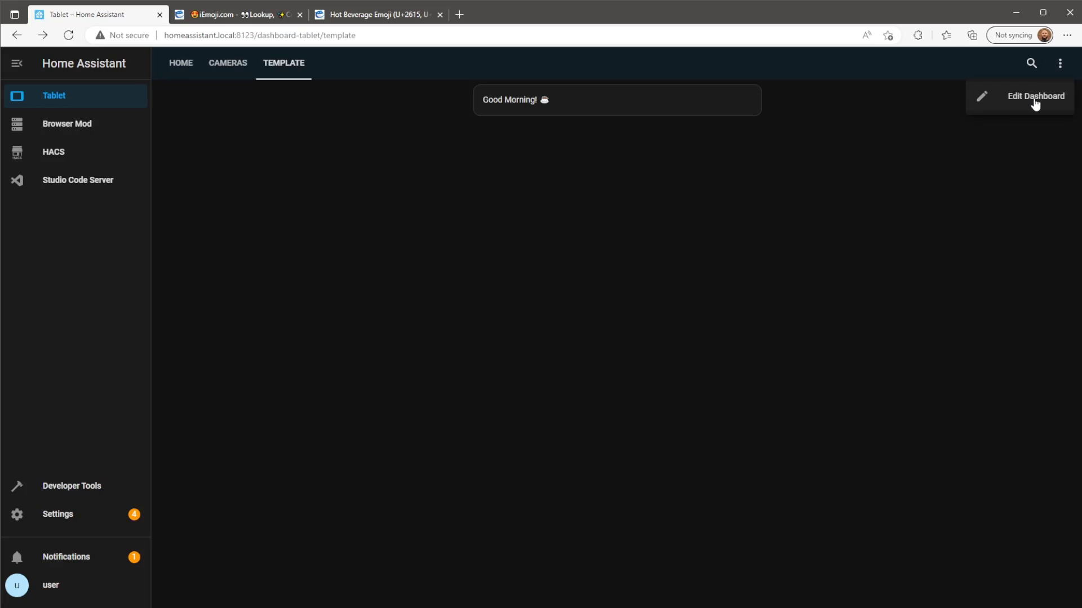
Re-enter edit mode and start a new throwaway Markdown card.
{"action": "left_click", "coordinate": [1036, 100]}
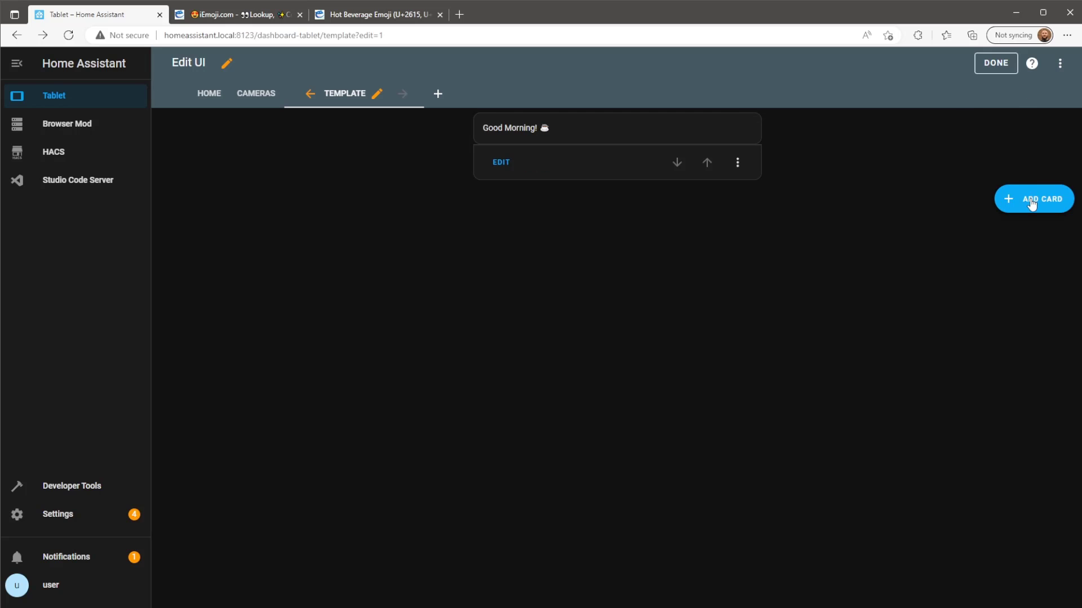
{"action": "left_click", "coordinate": [1031, 204]}
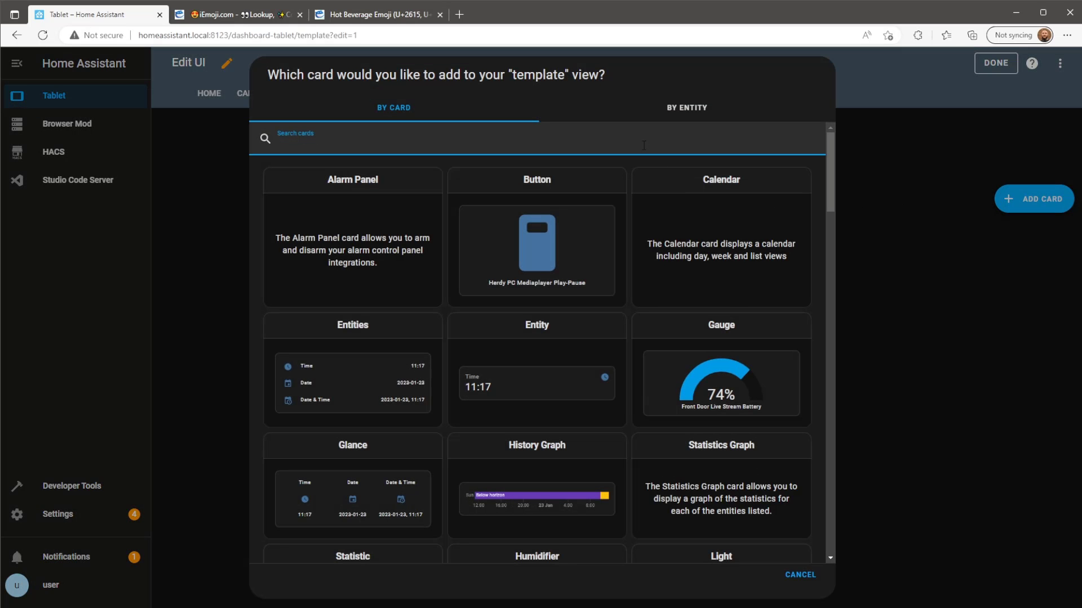
{"action": "type", "text": "markd"}
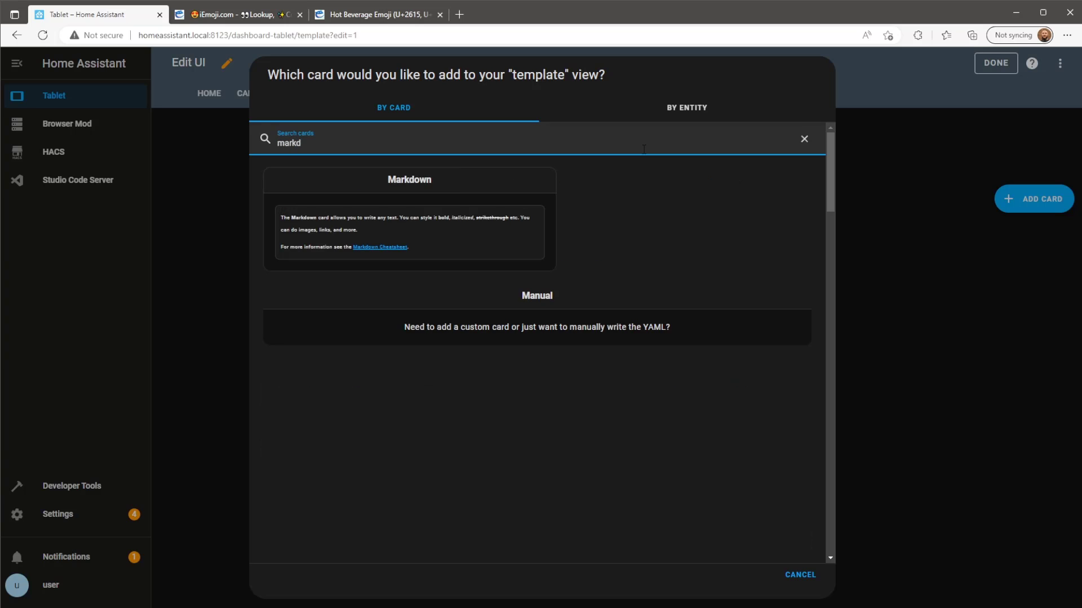
{"action": "left_click", "coordinate": [523, 231]}
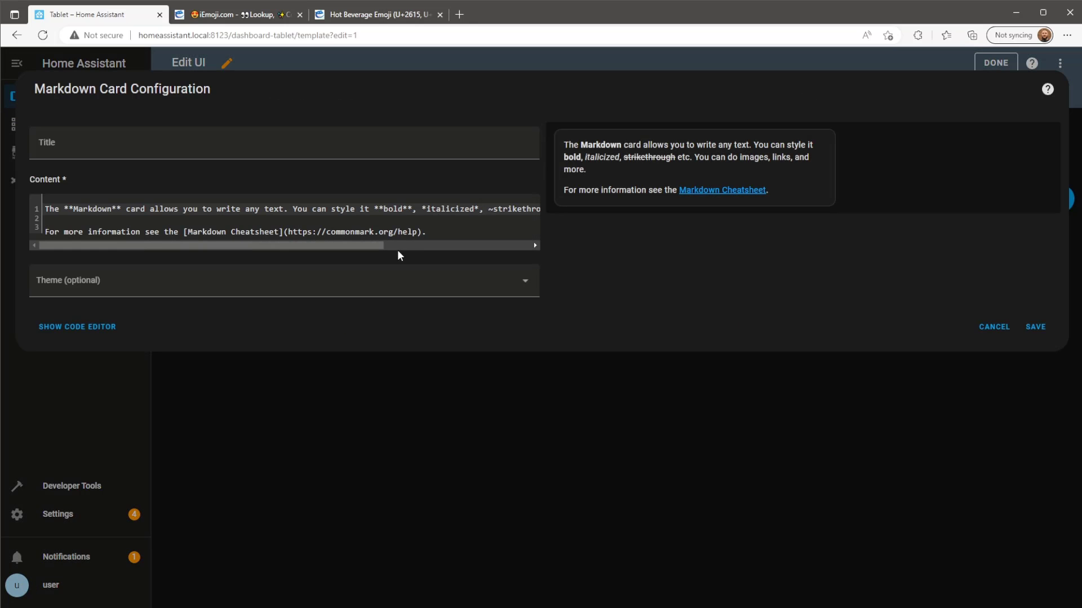
Preview the sleeping-face, waving-hand and then moon emoji codes as the card's content.
{"action": "left_click_drag", "start_coordinate": [427, 232], "coordinate": [7, 209]}
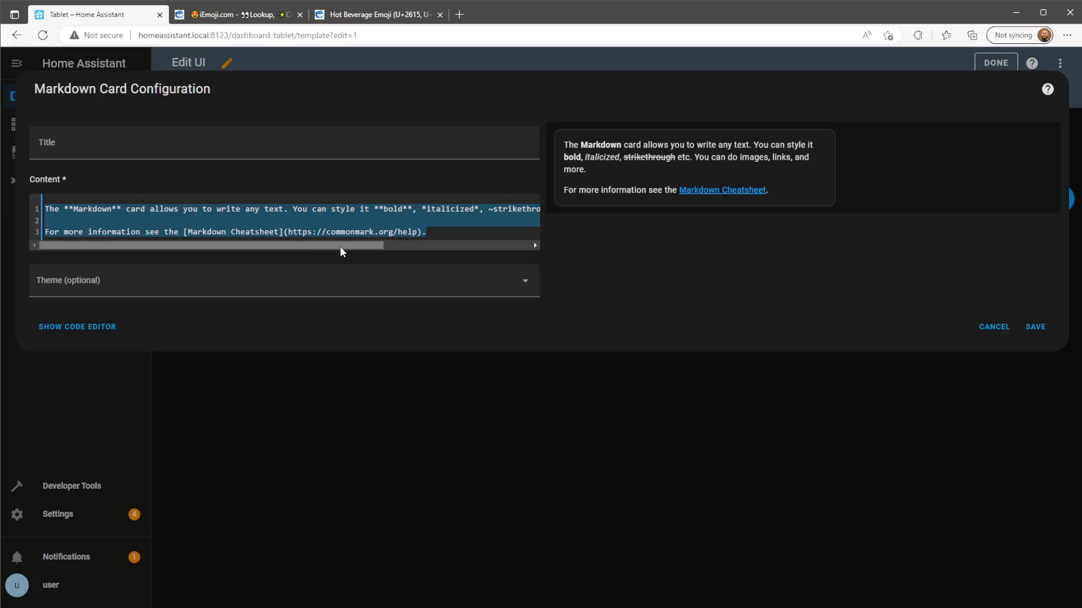
{"action": "type", "text": "{{'\\U0001F634'}}"}
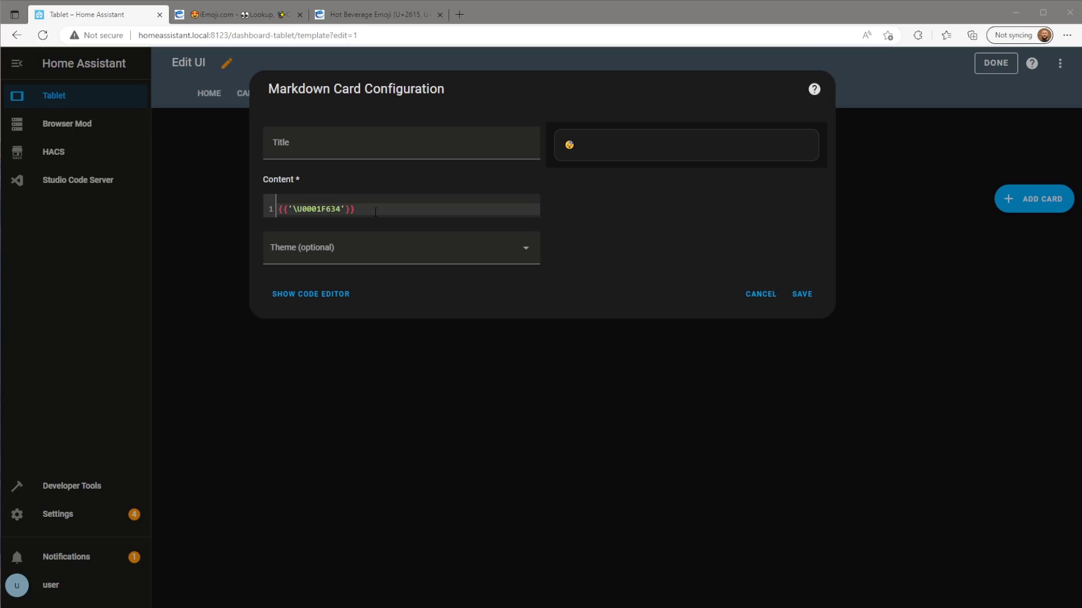
{"action": "left_click_drag", "start_coordinate": [375, 212], "coordinate": [261, 210]}
{"action": "type", "text": "{{'\\U0001F44B'}}"}
{"action": "left_click_drag", "start_coordinate": [359, 209], "coordinate": [270, 207]}
{"action": "type", "text": "{{'\\U0001F31C'}}"}
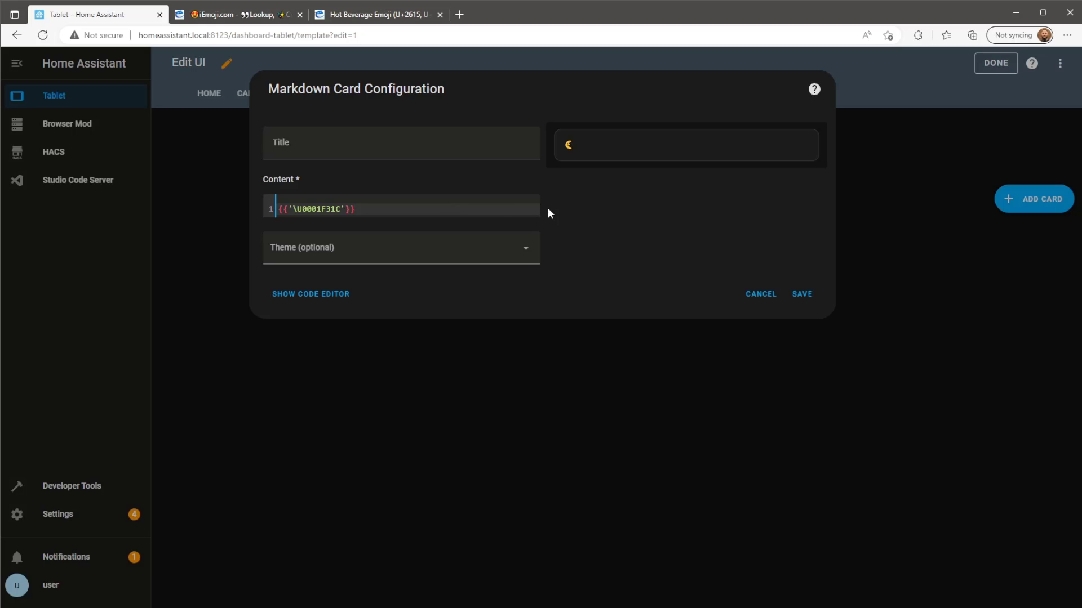
Discard the test card and add the sleeping-face emoji code after Good Night!
{"action": "left_click", "coordinate": [758, 305]}
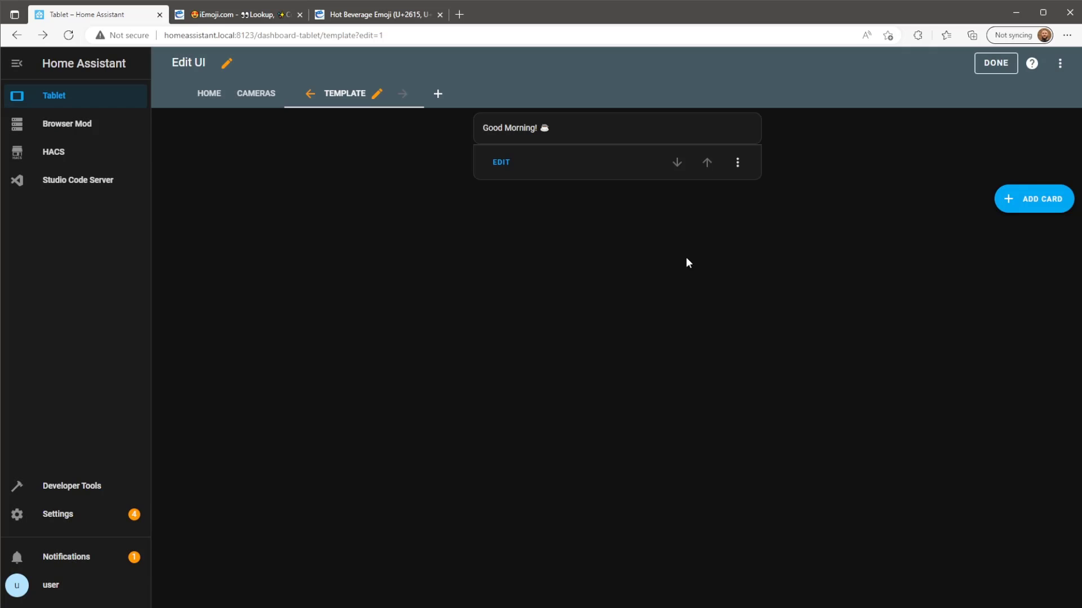
{"action": "left_click", "coordinate": [509, 167]}
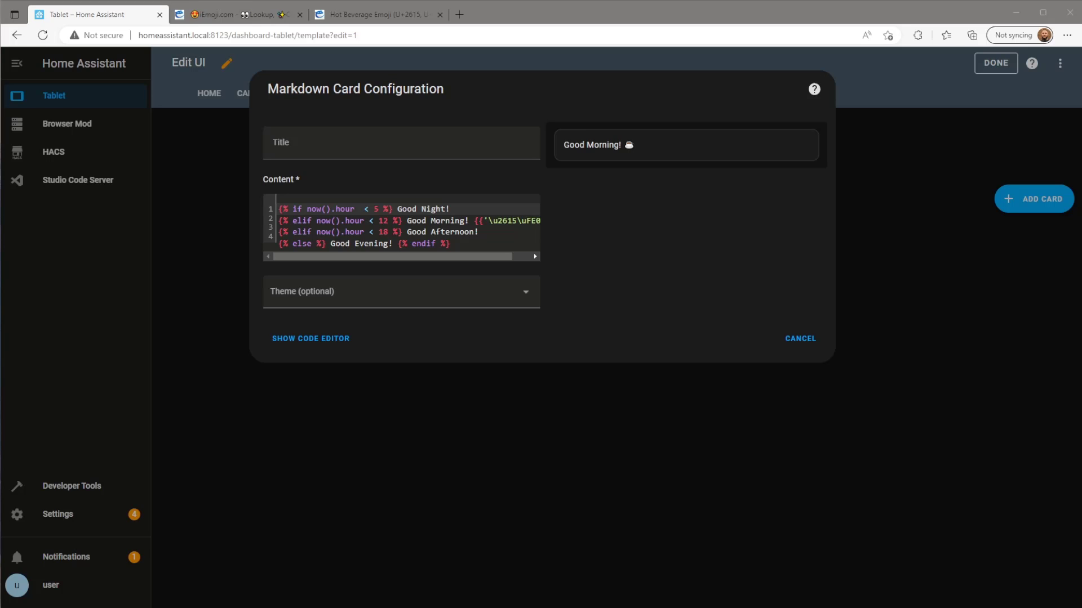
{"action": "left_click", "coordinate": [474, 209]}
{"action": "type", "text": "{{'\\U0001F634'}}"}
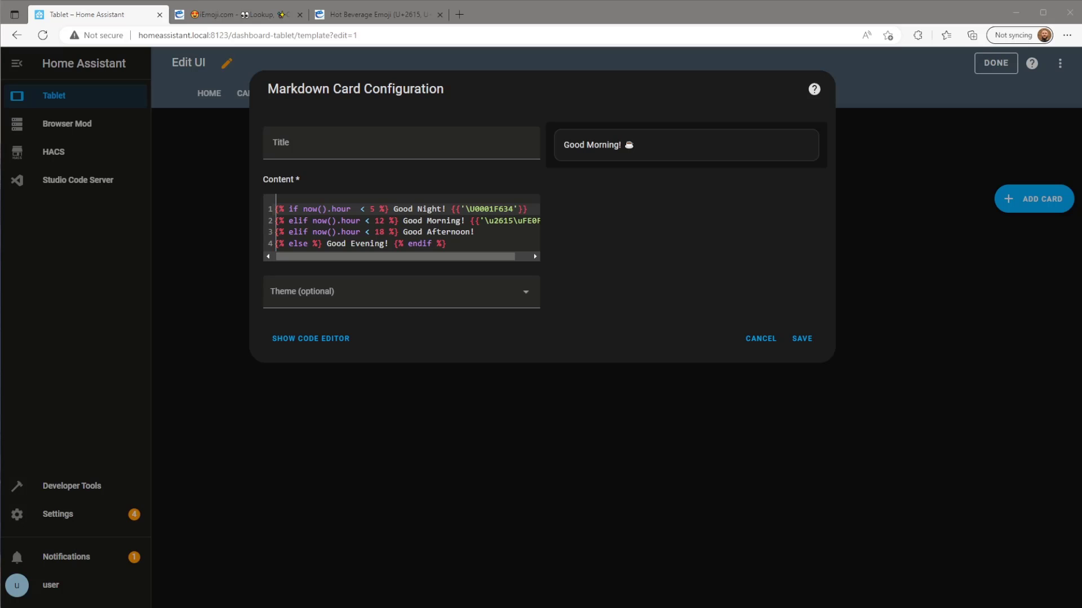
Add the waving-hand and moon emoji codes after Good Afternoon! and Good Evening!, then save.
{"action": "left_click", "coordinate": [531, 232]}
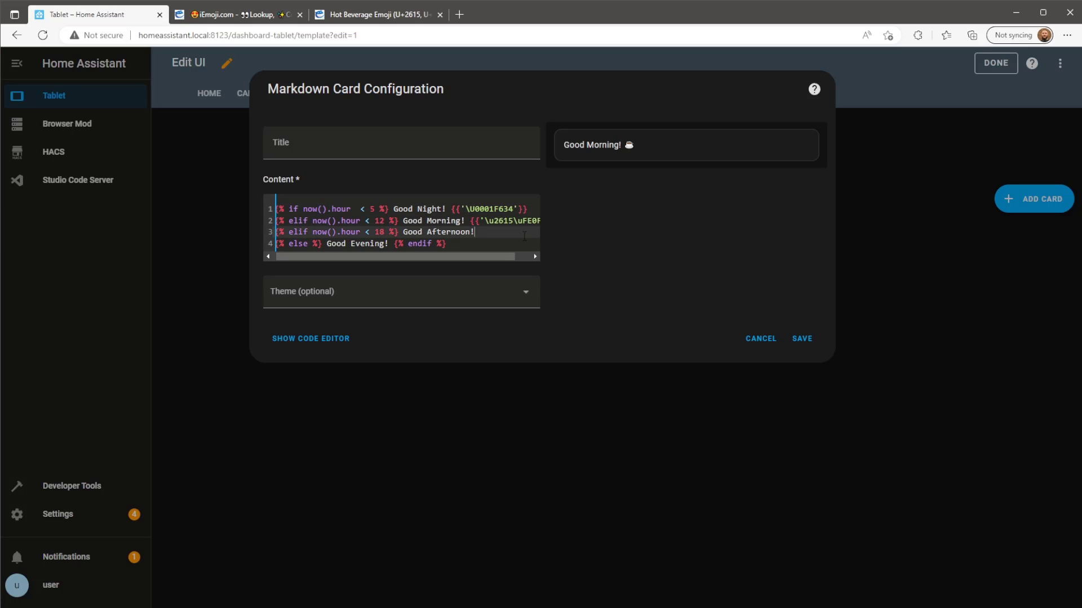
{"action": "type", "text": "{{'\\U0001F44B'}}"}
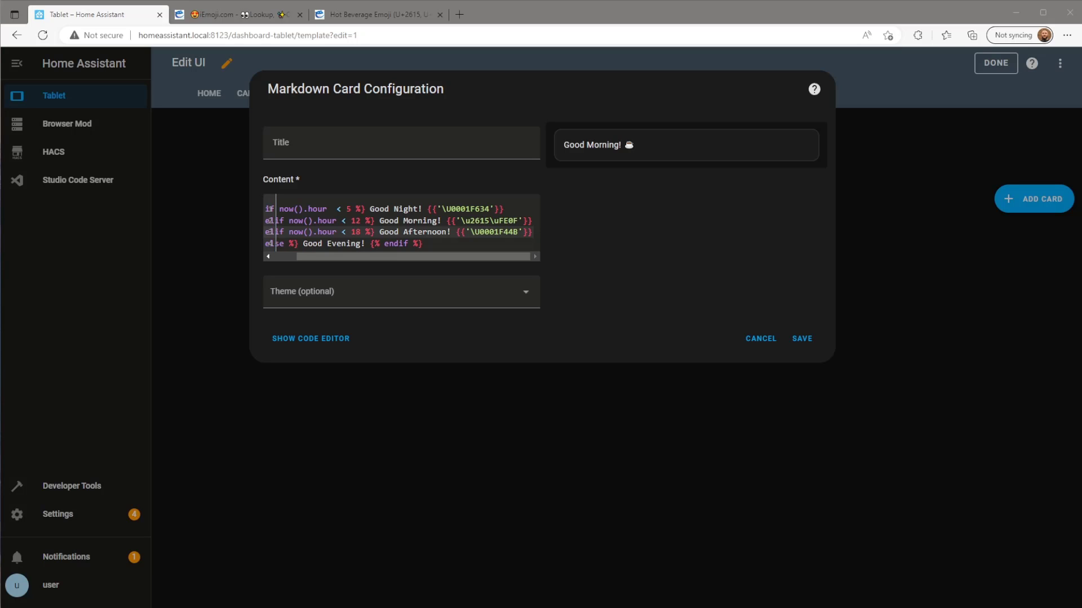
{"action": "left_click", "coordinate": [370, 244]}
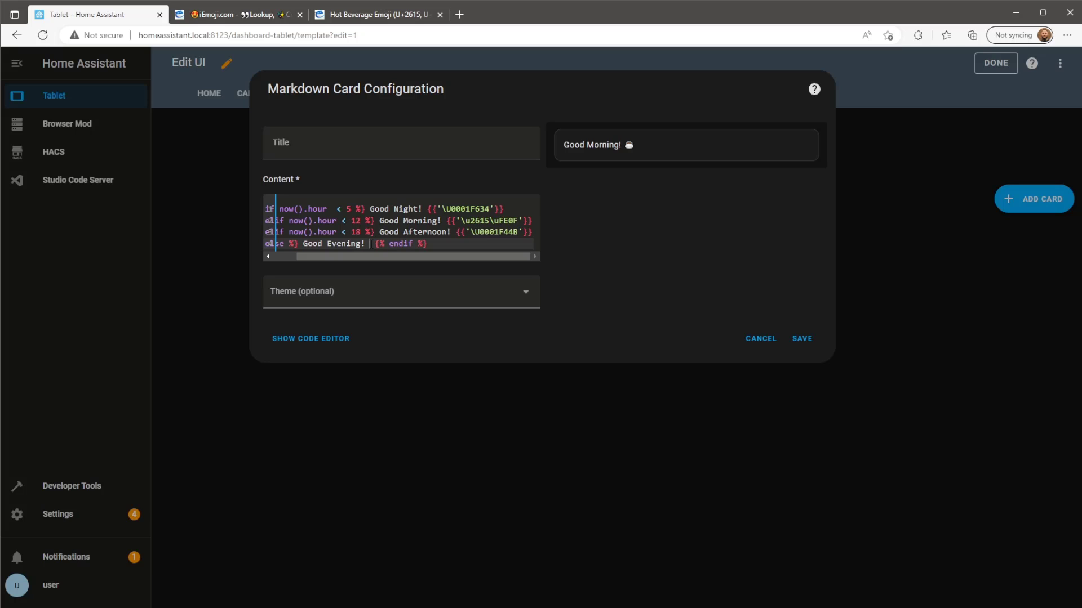
{"action": "type", "text": "{{'\\U0001F31C'}}"}
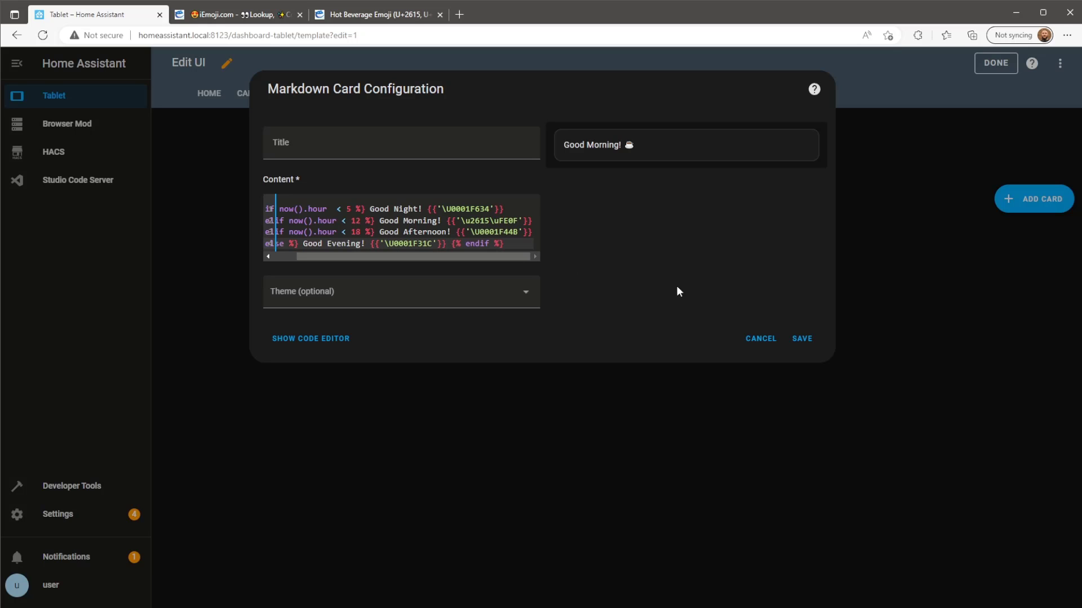
{"action": "left_click", "coordinate": [802, 338]}
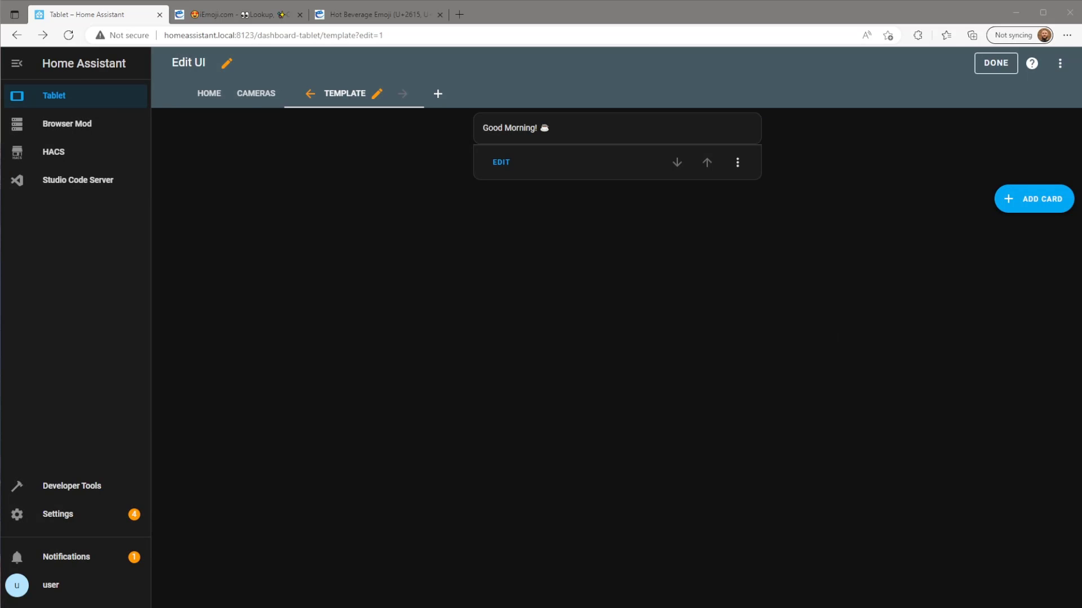
Add a first line <center><b><font size='9'> above the greeting template.
{"action": "left_click", "coordinate": [502, 163]}
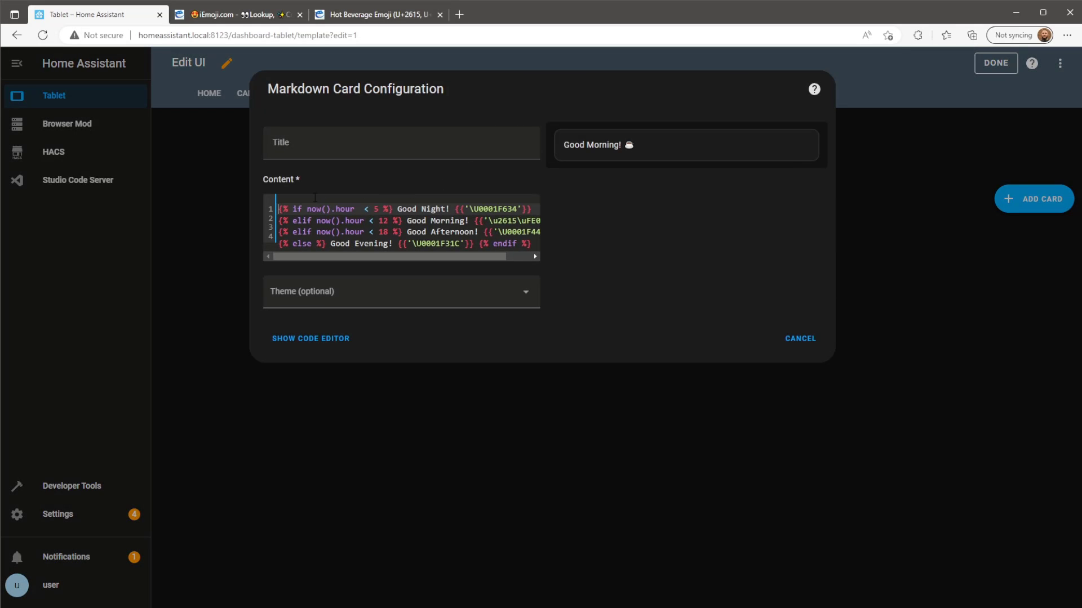
{"action": "key", "text": "Return"}
{"action": "key", "text": "Up"}
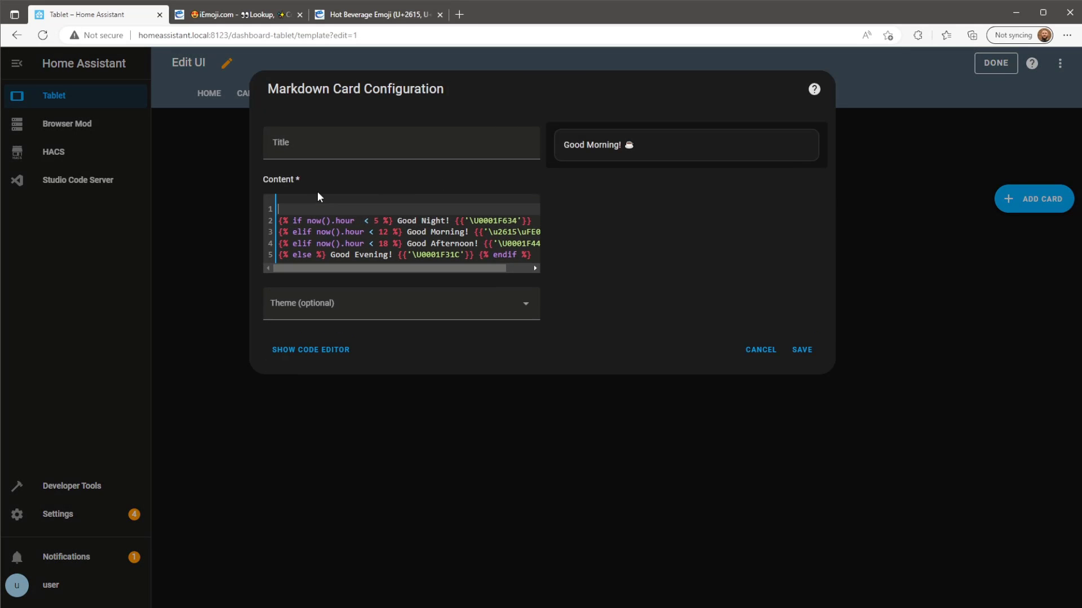
{"action": "type", "text": "<"}
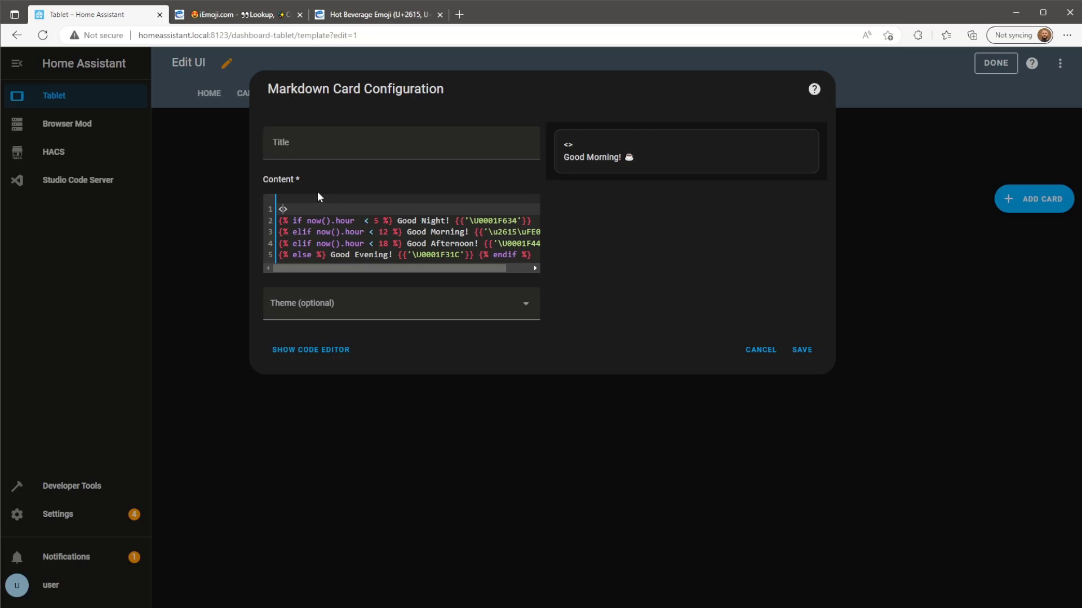
{"action": "type", "text": "center>"}
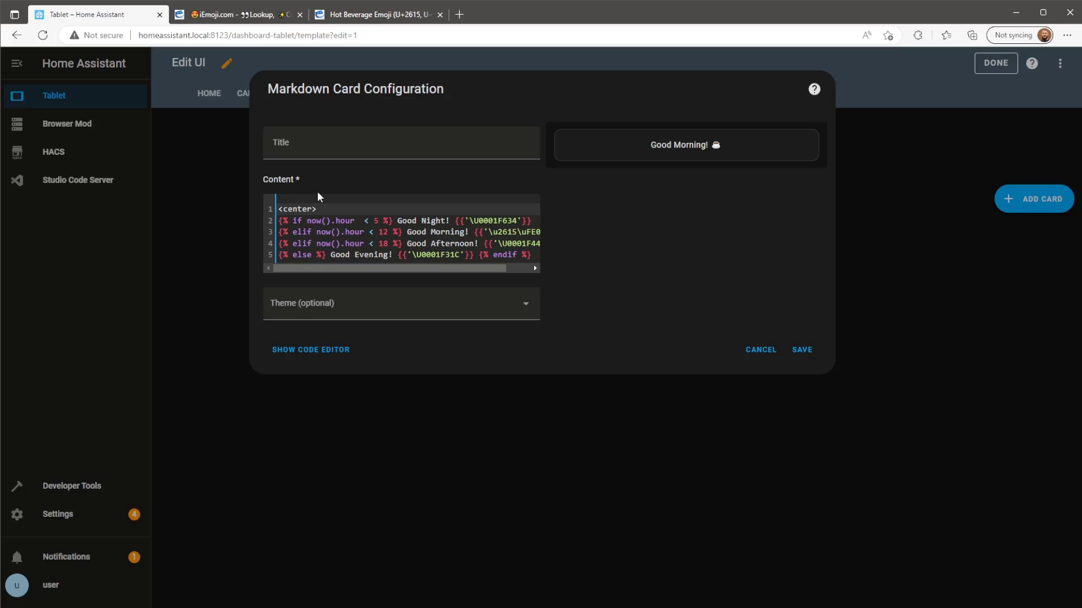
{"action": "type", "text": "<b><font siz"}
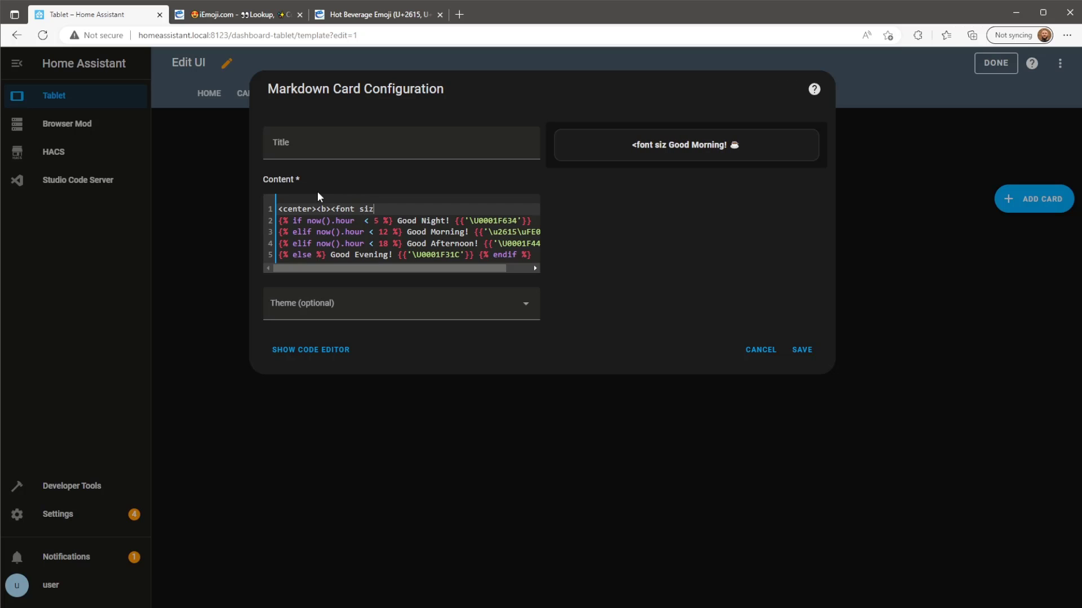
{"action": "type", "text": "e="}
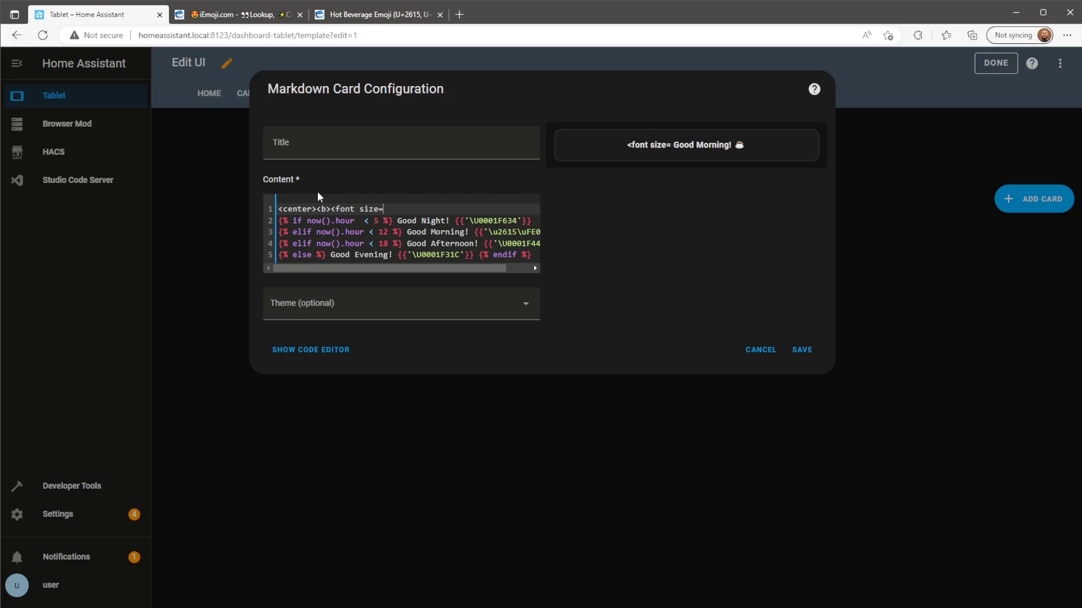
{"action": "type", "text": "'9'>"}
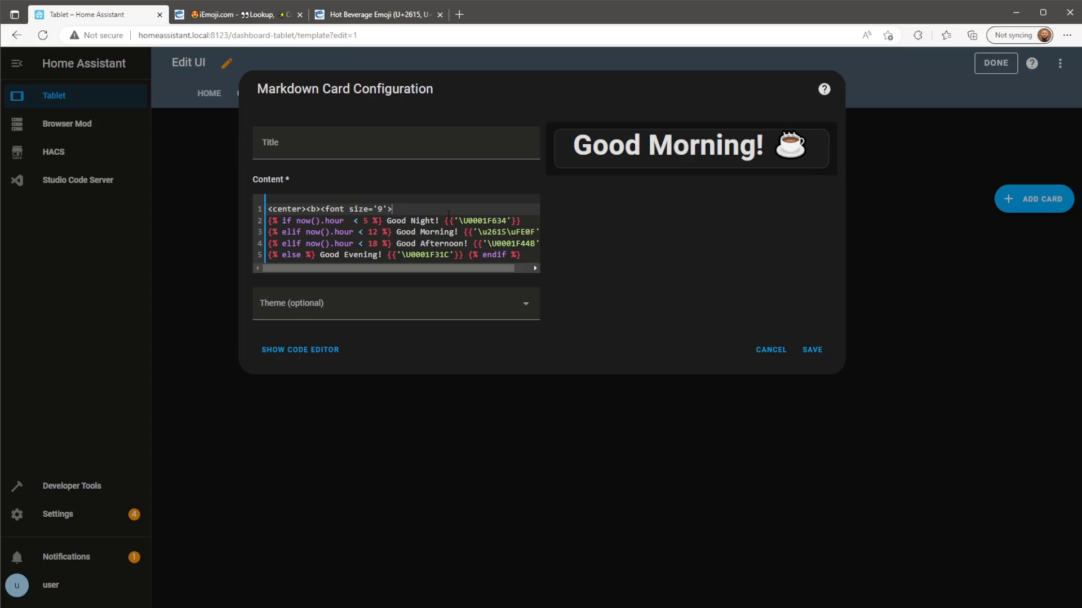
{"action": "key", "text": "Return"}
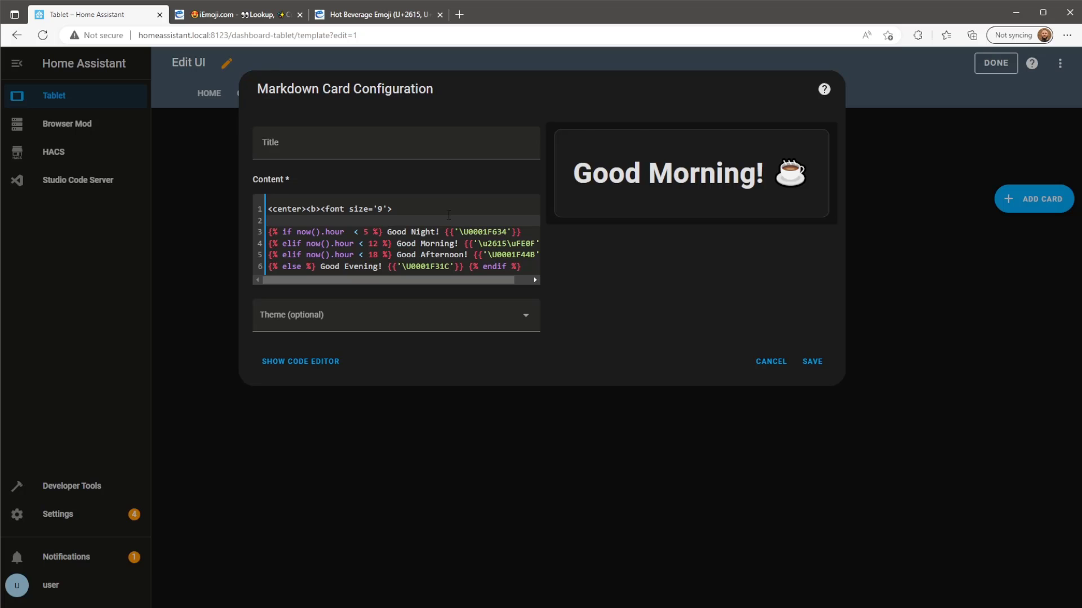
{"action": "key", "text": "BackSpace"}
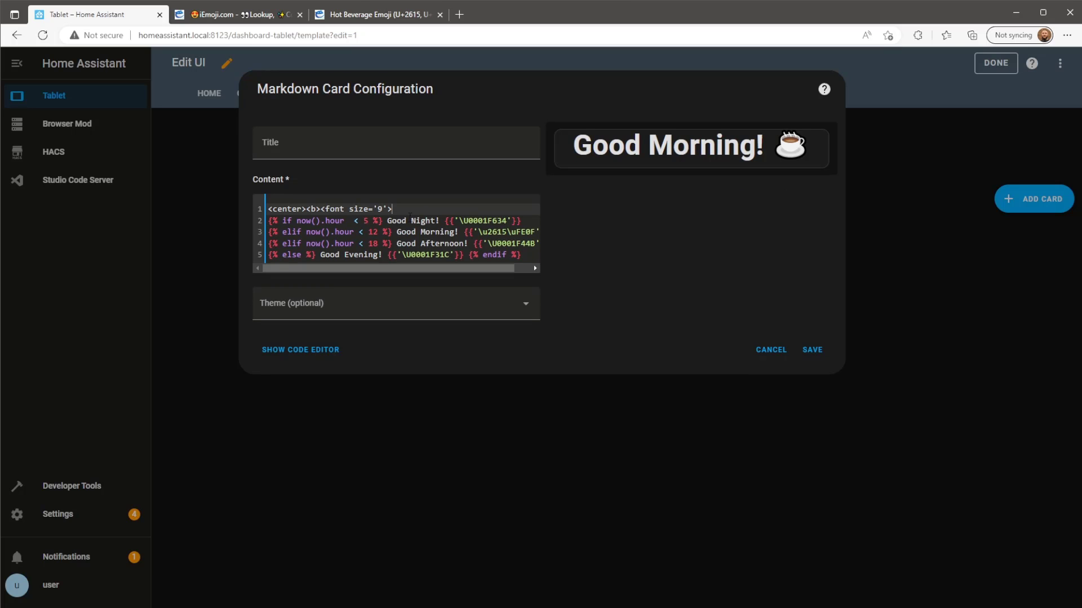
{"action": "left_click", "coordinate": [445, 219]}
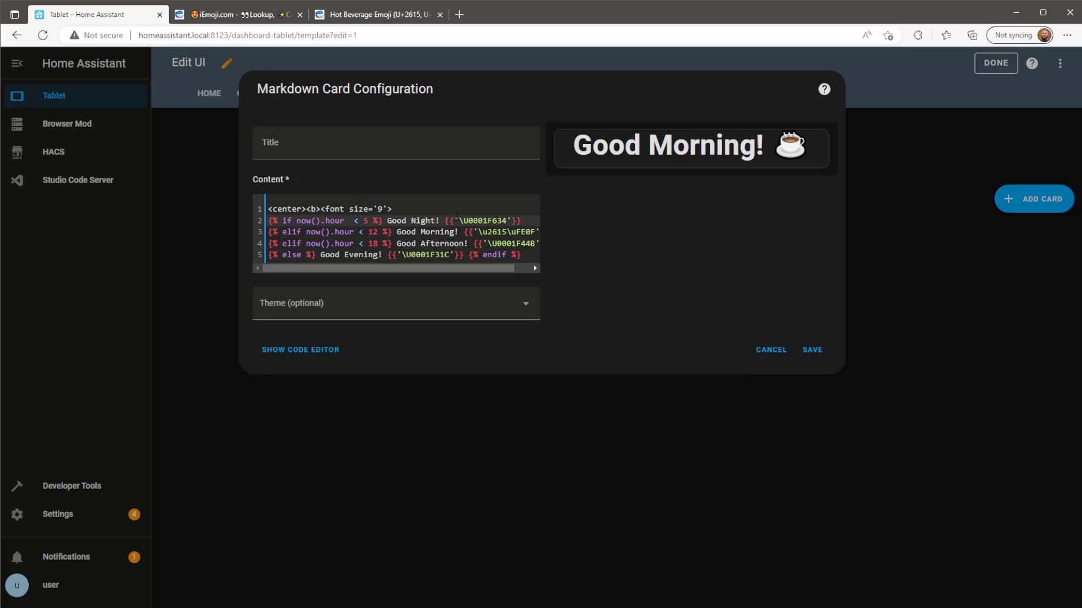
Insert <br><br> before the emoji codes on the Good Night and Good Morning lines.
{"action": "type", "text": "<br>"}
{"action": "key", "text": "Down"}
{"action": "type", "text": "<>"}
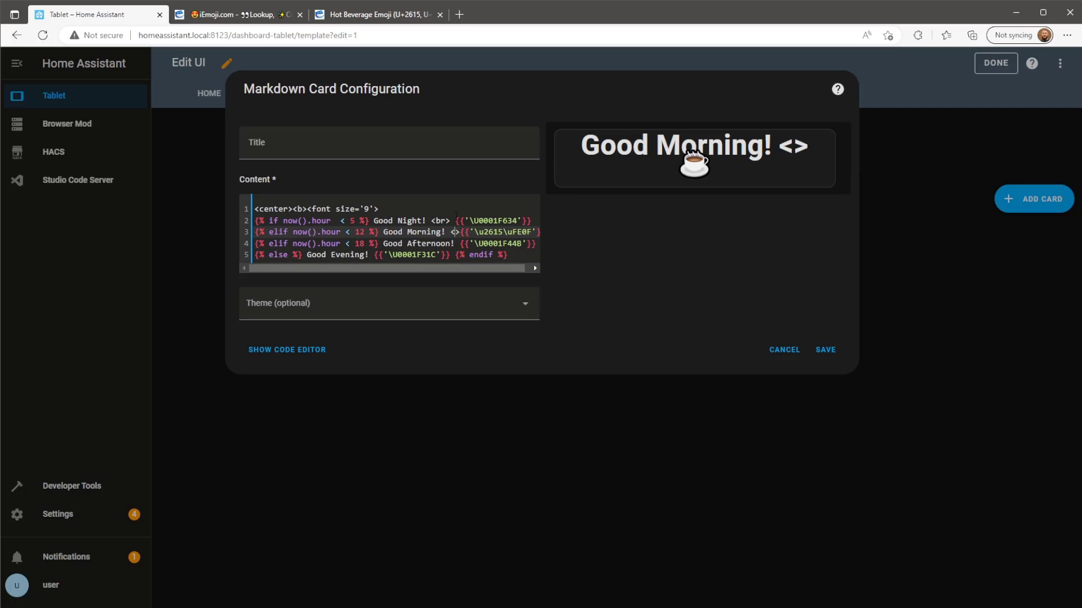
{"action": "type", "text": "br"}
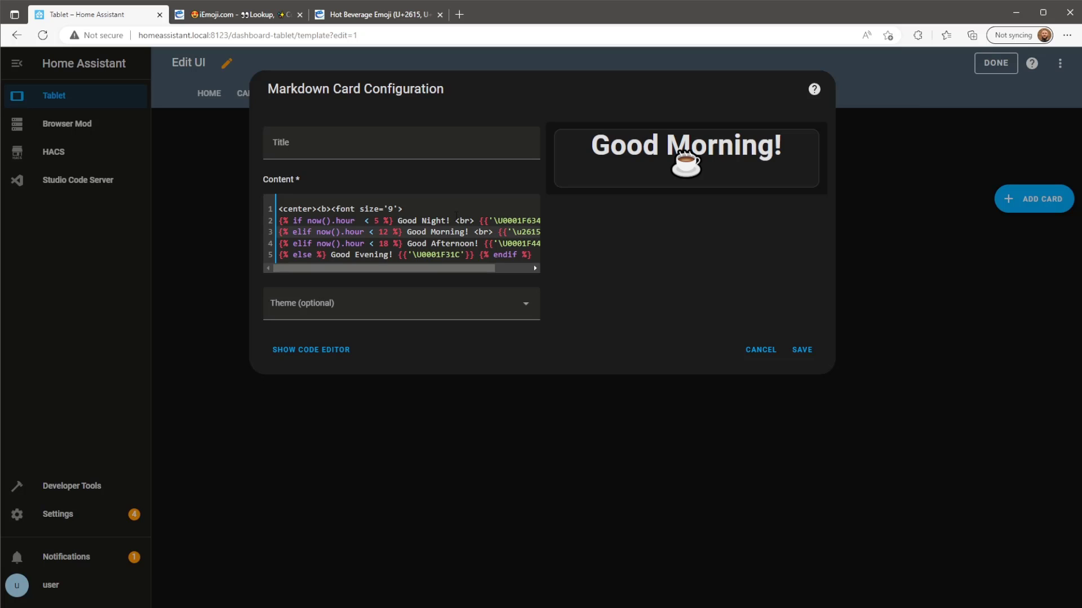
{"action": "type", "text": " <br>"}
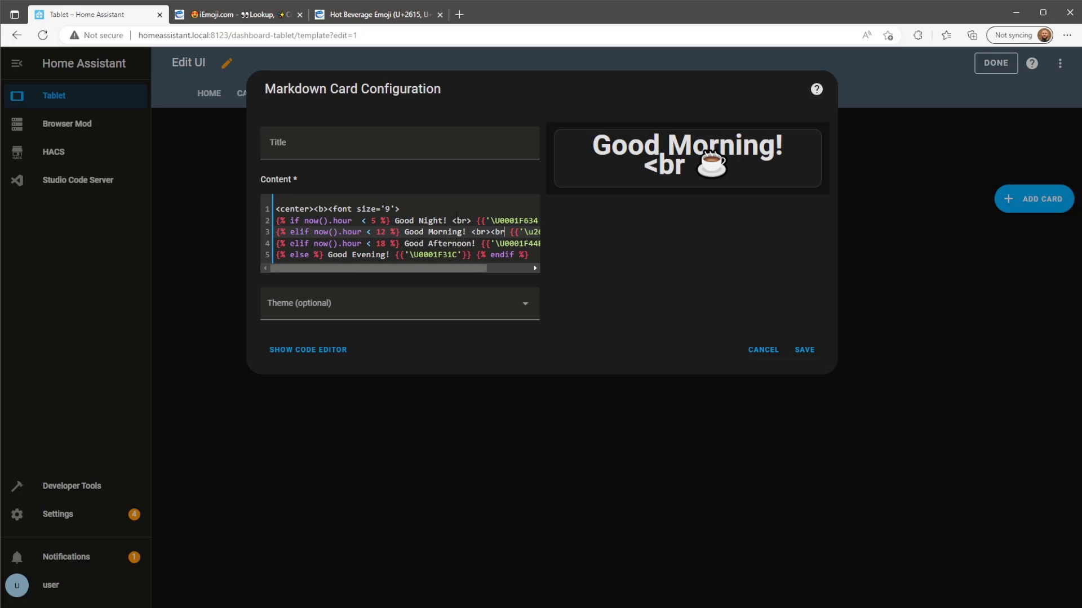
{"action": "key", "text": "Up"}
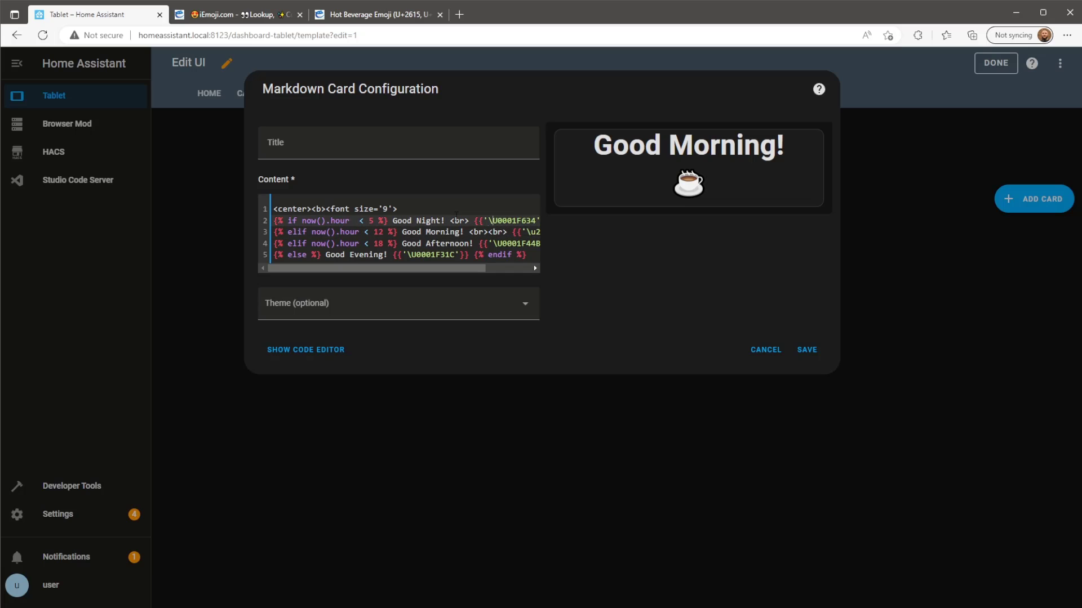
{"action": "key", "text": "Left"}
{"action": "key", "text": "Left"}
{"action": "type", "text": "<br>"}
Copy the <br><br> break onto the Good Afternoon and Good Evening lines, then save.
{"action": "key", "text": "Down"}
{"action": "key", "text": "shift+Left"}
{"action": "key", "text": "shift+Left"}
{"action": "key", "text": "shift+Left"}
{"action": "key", "text": "shift+Left"}
{"action": "key", "text": "shift+Left"}
{"action": "key", "text": "shift+Left"}
{"action": "key", "text": "shift+Left"}
{"action": "key", "text": "shift+Left"}
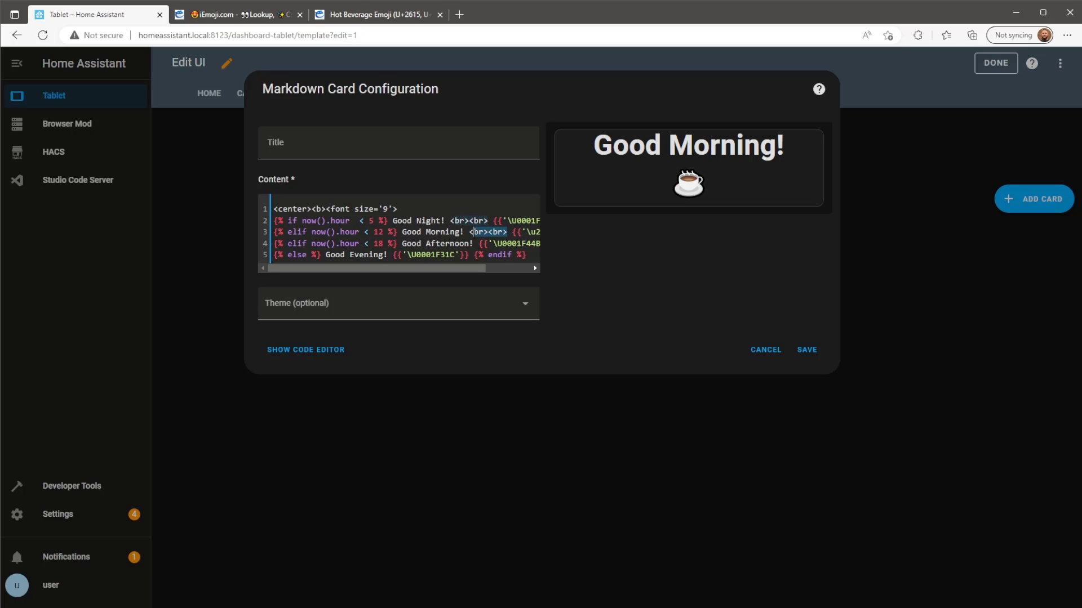
{"action": "key", "text": "ctrl+c"}
{"action": "key", "text": "Down"}
{"action": "key", "text": "Right"}
{"action": "key", "text": "Right"}
{"action": "key", "text": "ctrl+v"}
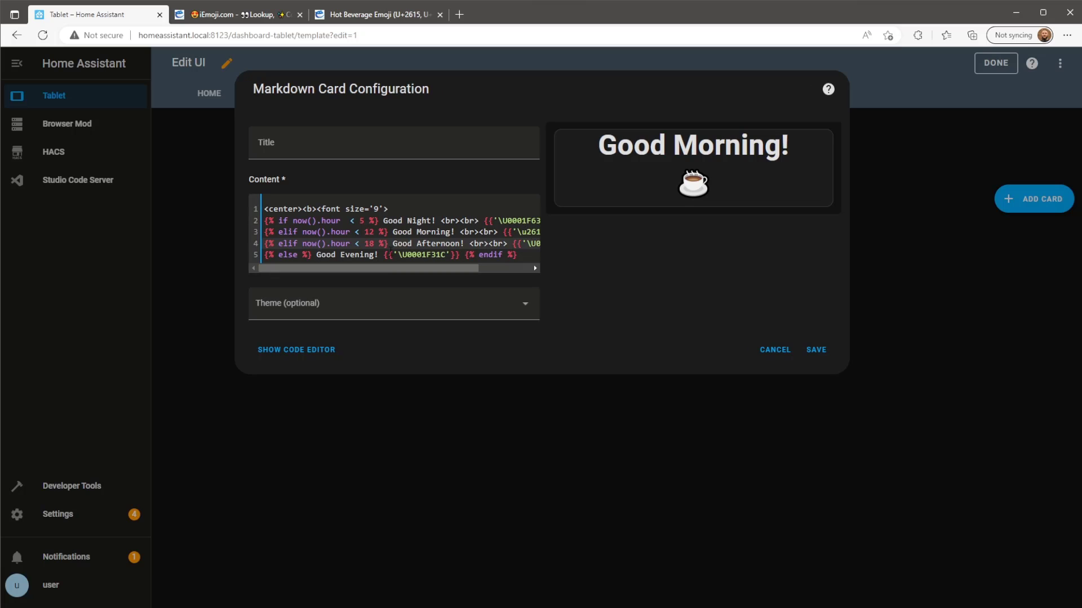
{"action": "left_click", "coordinate": [389, 254]}
{"action": "key", "text": "ctrl+v"}
{"action": "left_click_drag", "start_coordinate": [439, 268], "coordinate": [489, 268]}
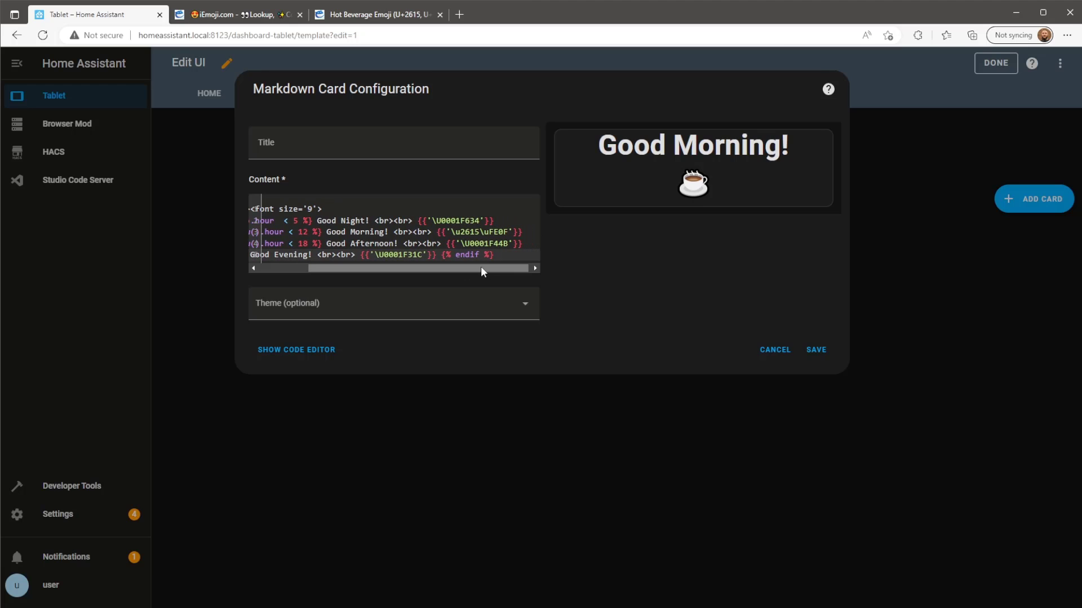
{"action": "left_click", "coordinate": [813, 359]}
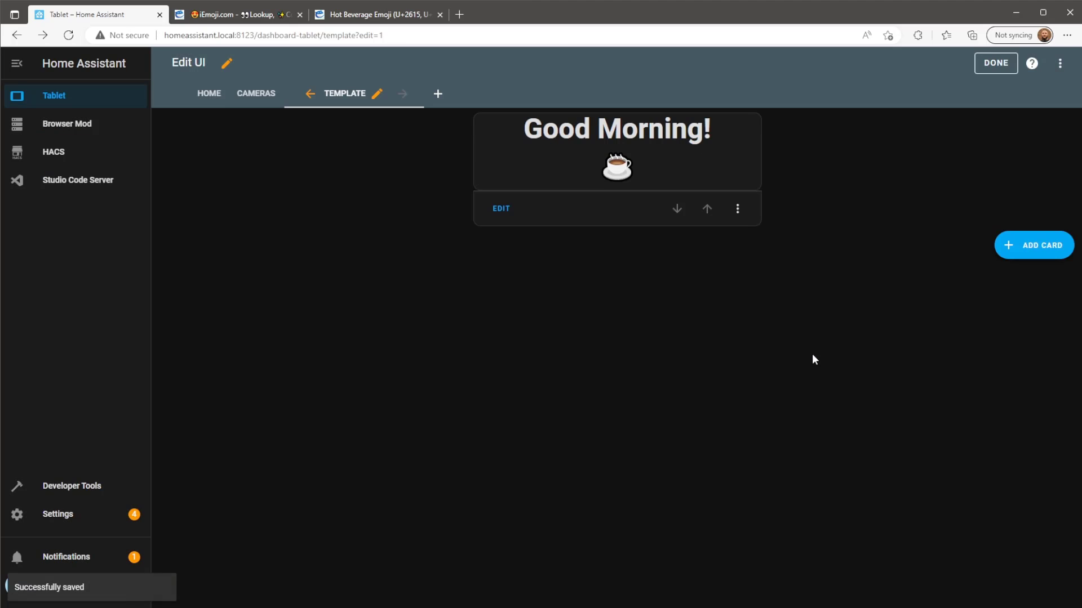
Leave edit mode, look at the Home view, then re-enter dashboard editing on the Template view.
{"action": "left_click", "coordinate": [985, 68]}
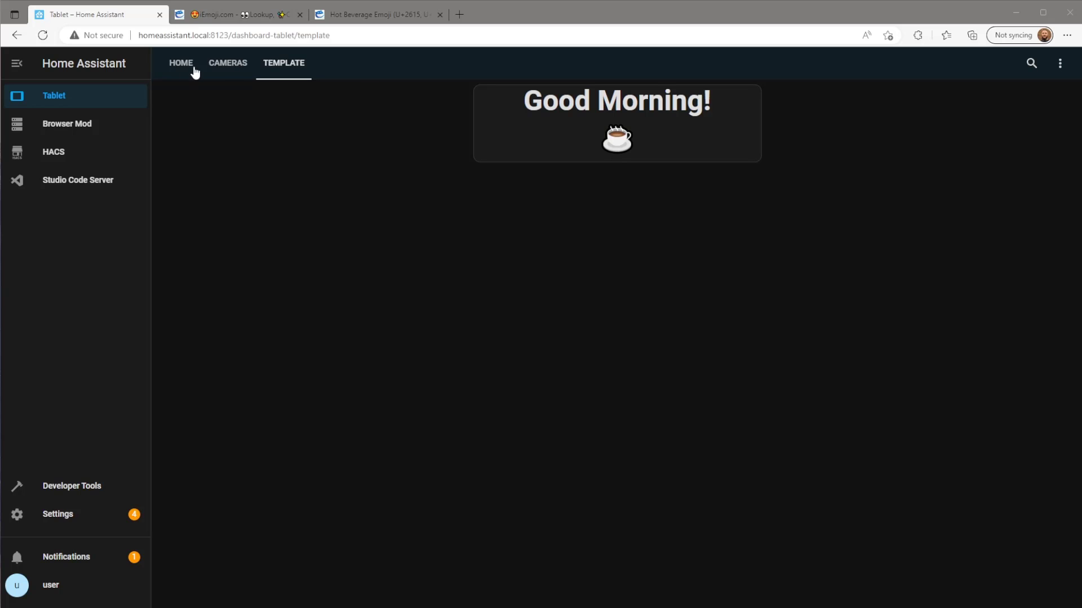
{"action": "left_click", "coordinate": [173, 72]}
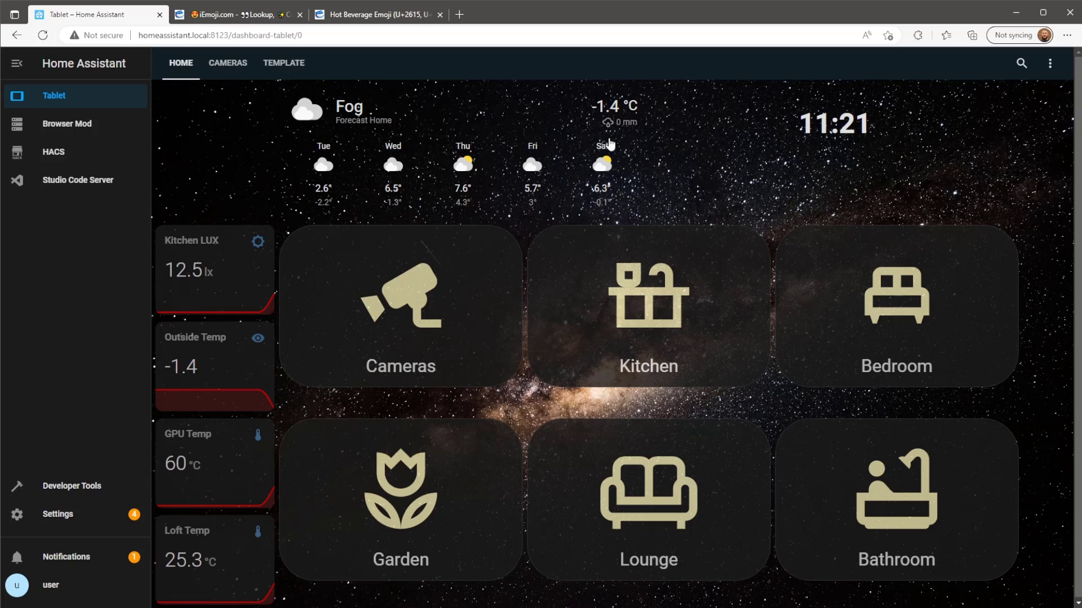
{"action": "left_click", "coordinate": [277, 66]}
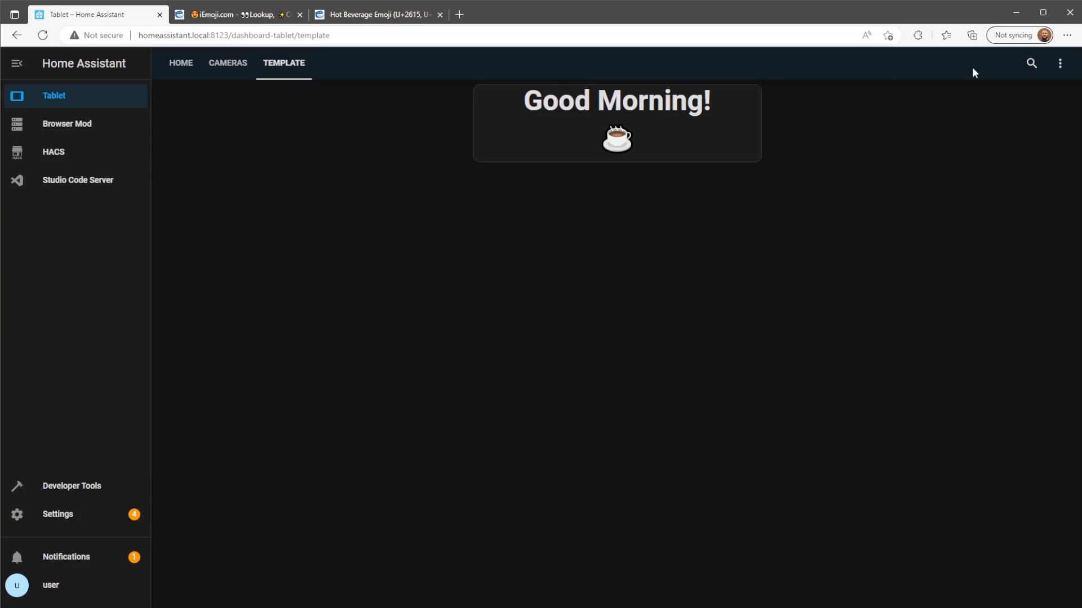
{"action": "left_click", "coordinate": [1060, 64]}
{"action": "left_click", "coordinate": [1036, 105]}
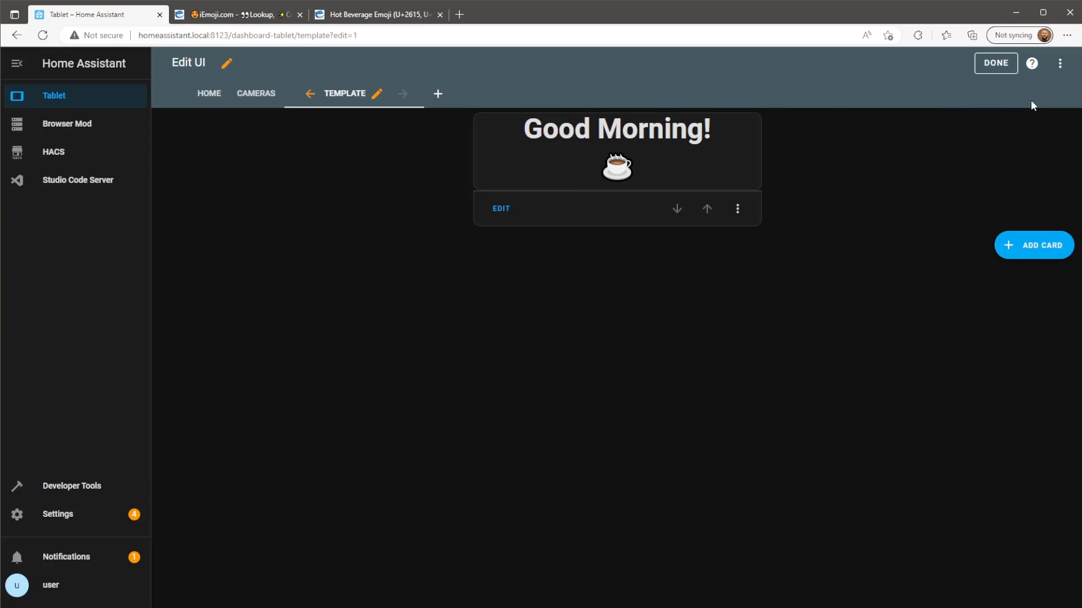
Copy all of the greeting card's template code and close its editor without changes.
{"action": "left_click", "coordinate": [500, 209]}
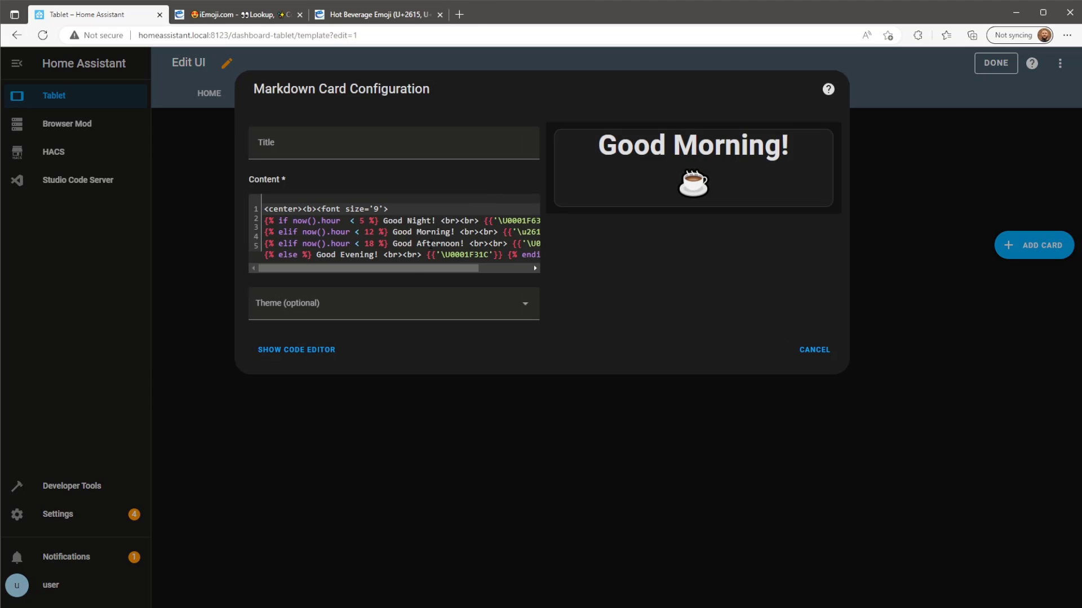
{"action": "left_click_drag", "start_coordinate": [408, 269], "coordinate": [209, 212]}
{"action": "right_click", "coordinate": [321, 224]}
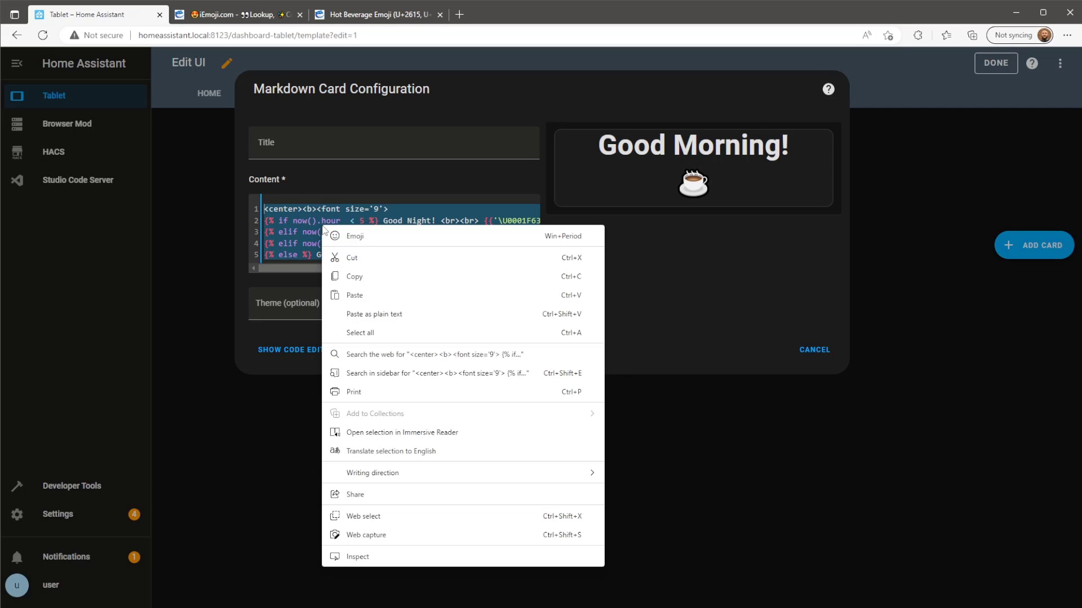
{"action": "left_click", "coordinate": [373, 276]}
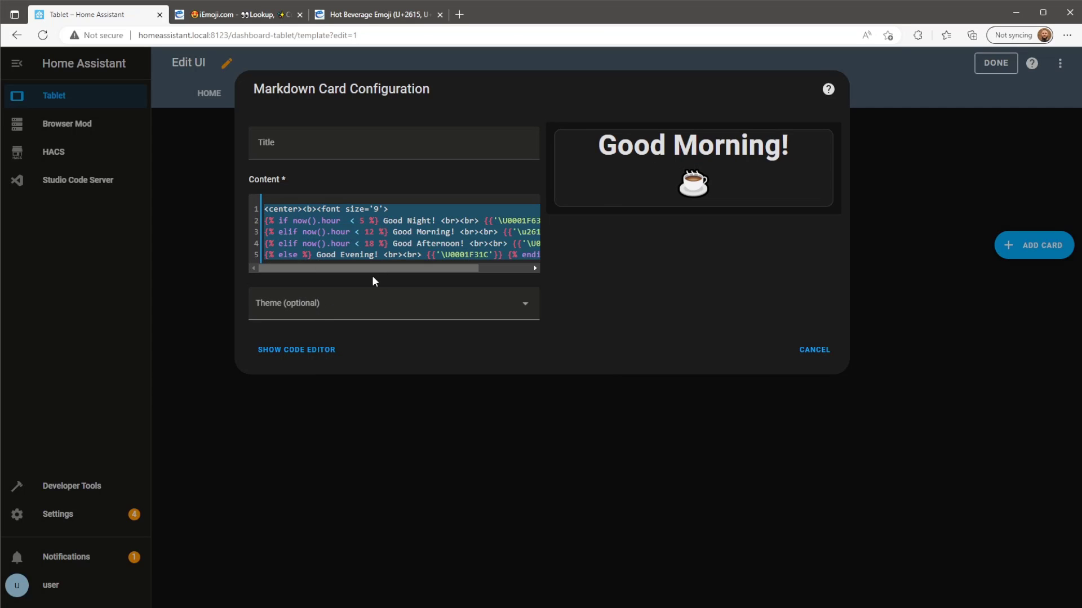
{"action": "left_click", "coordinate": [806, 352]}
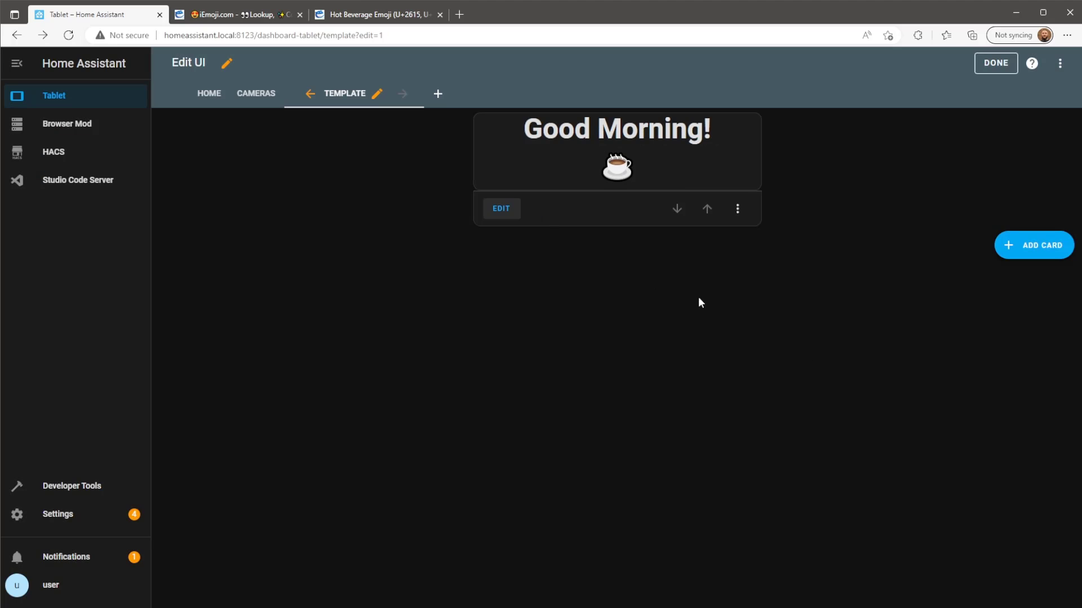
Paste the greeting template below the clock code in the Home view's weather-and-clock stack.
{"action": "left_click", "coordinate": [215, 105]}
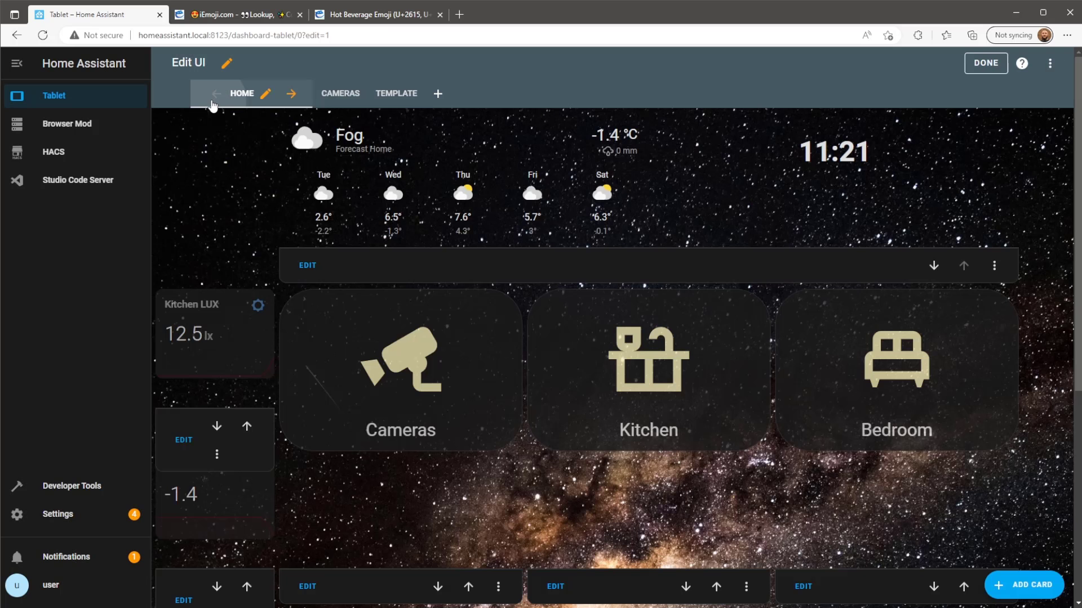
{"action": "left_click", "coordinate": [309, 264]}
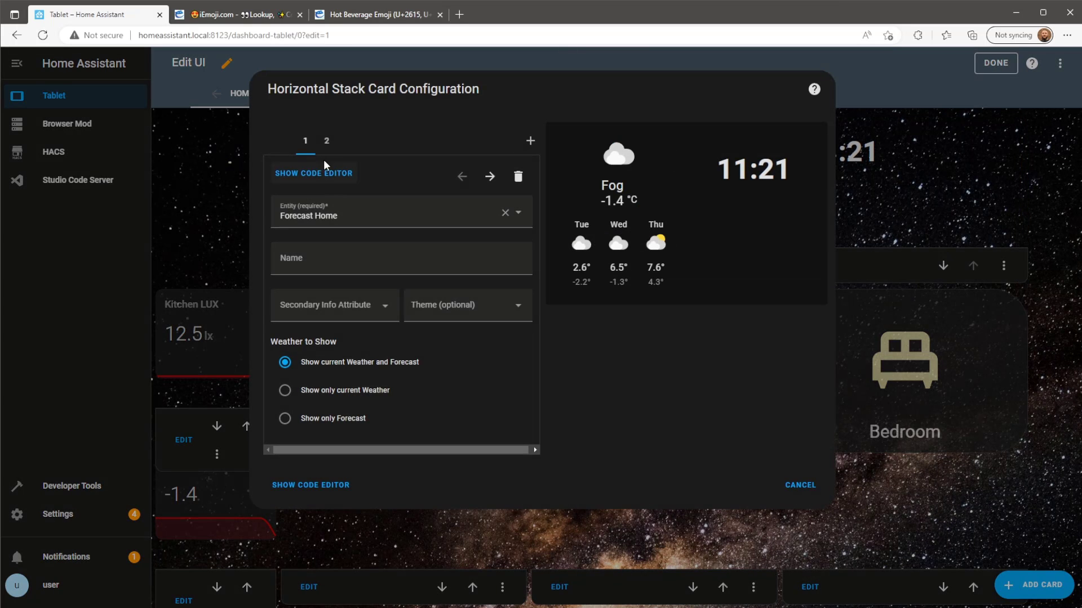
{"action": "left_click", "coordinate": [326, 140]}
{"action": "left_click", "coordinate": [417, 336]}
{"action": "right_click", "coordinate": [417, 340]}
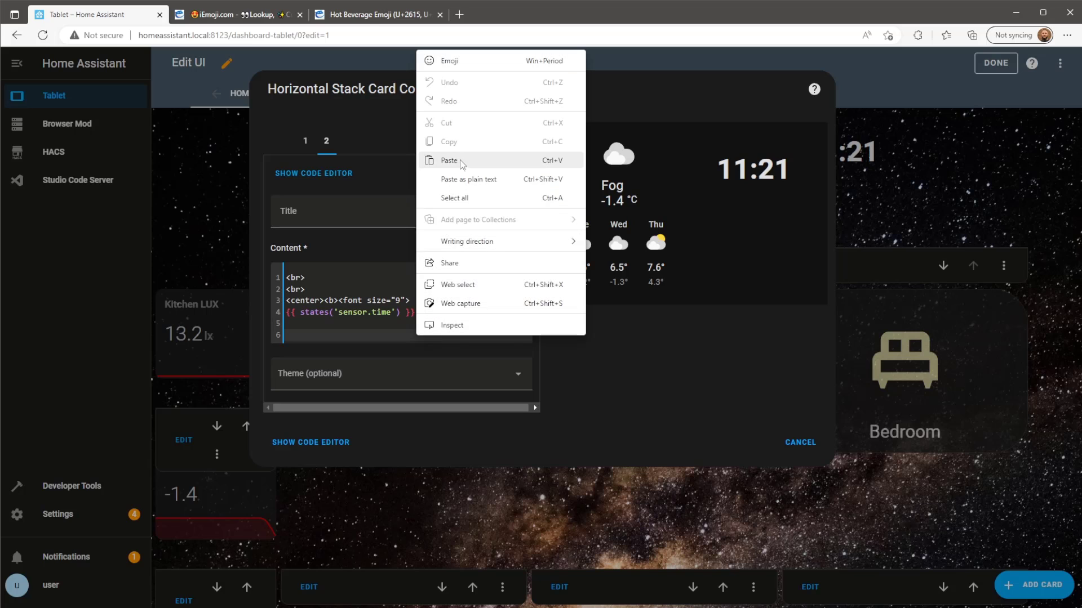
{"action": "left_click", "coordinate": [461, 161]}
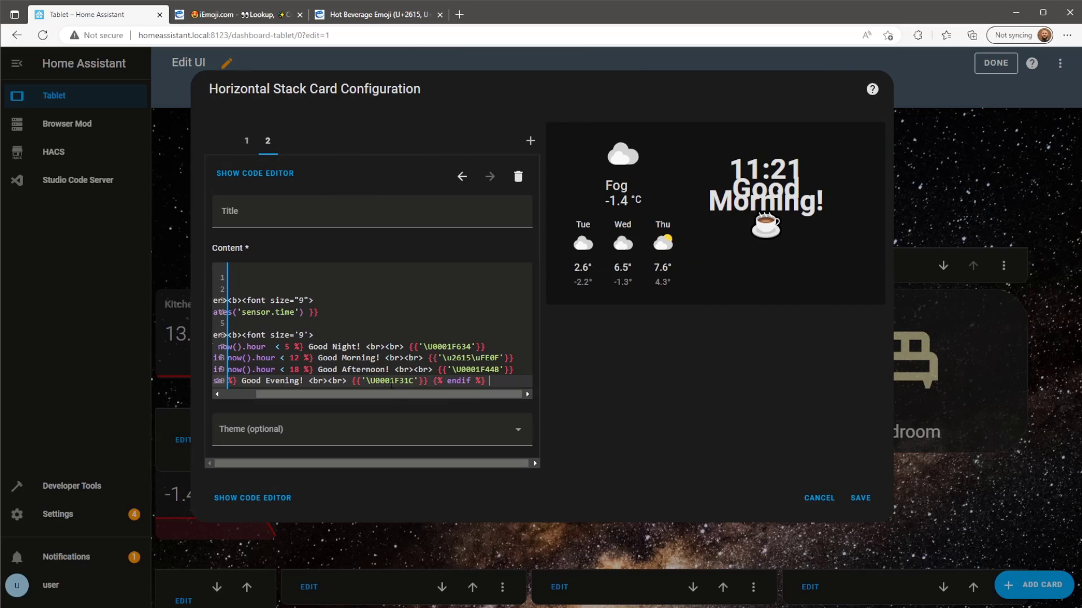
Replace the two leading line breaks with two <br> lines after the sensor.time line and save.
{"action": "left_click_drag", "start_coordinate": [388, 395], "coordinate": [355, 394]}
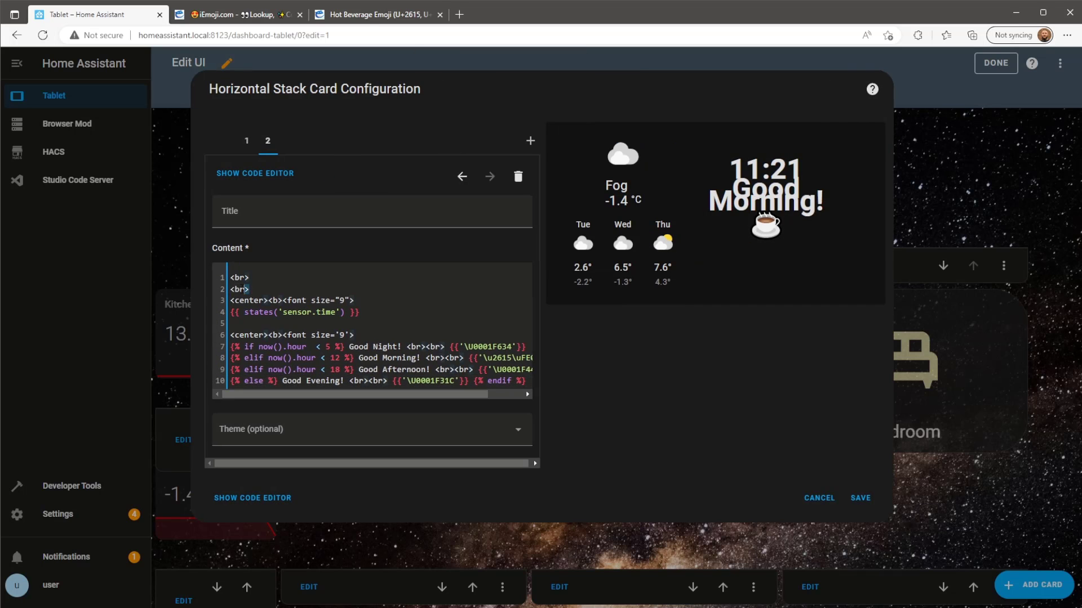
{"action": "left_click_drag", "start_coordinate": [240, 289], "coordinate": [229, 277]}
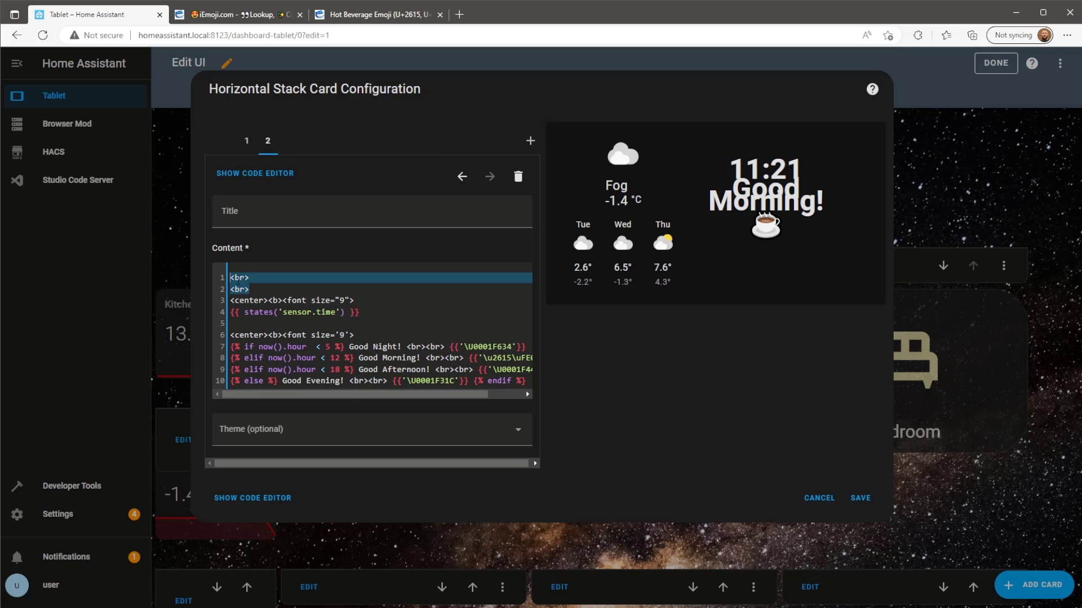
{"action": "left_click_drag", "start_coordinate": [230, 277], "coordinate": [230, 299]}
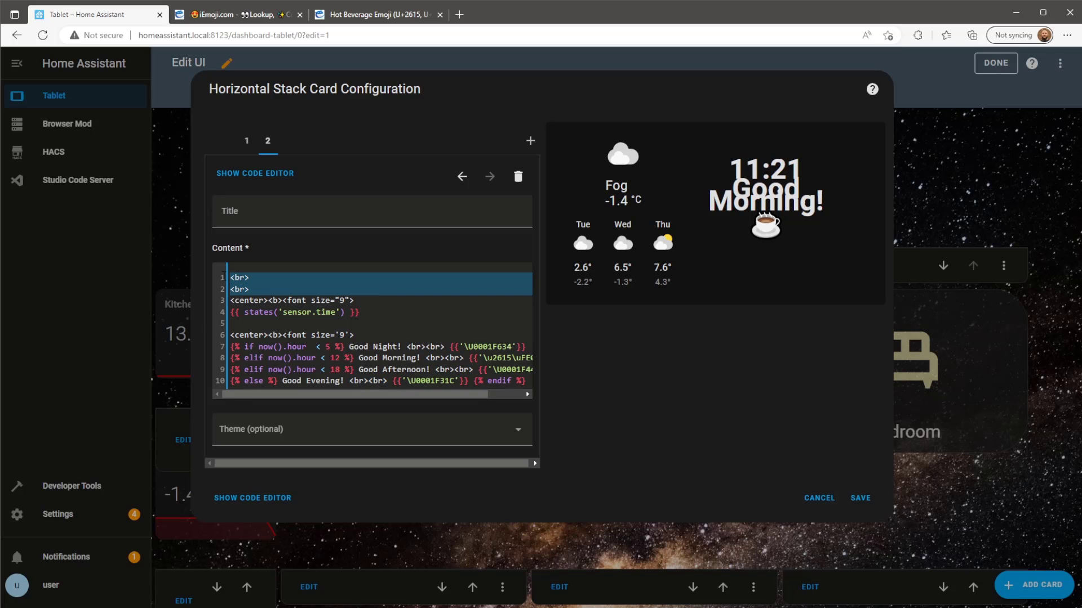
{"action": "key", "text": "BackSpace"}
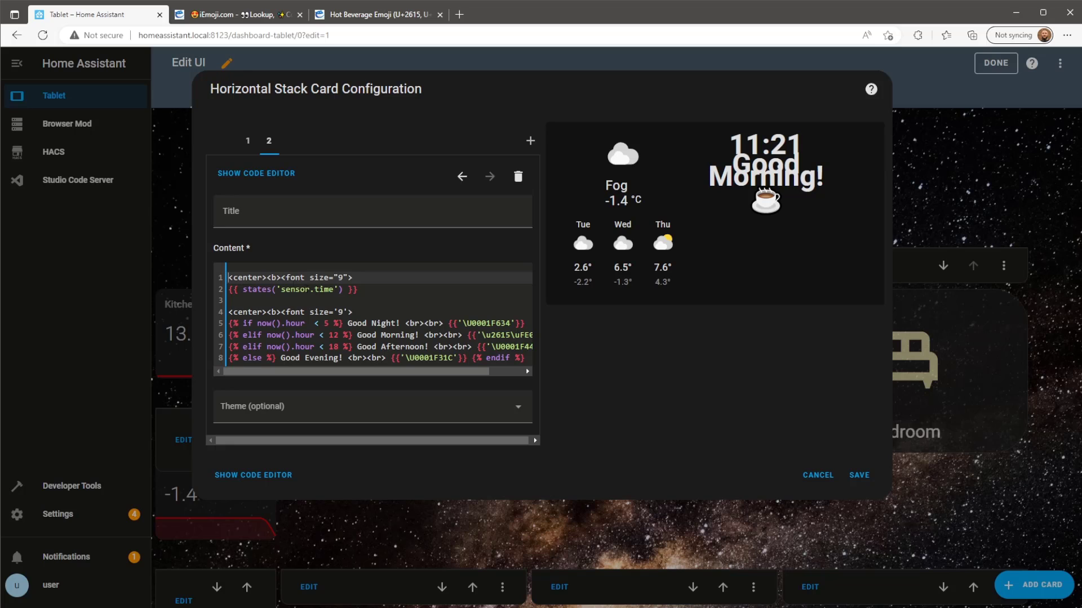
{"action": "left_click", "coordinate": [376, 288]}
{"action": "key", "text": "Return"}
{"action": "key", "text": "Return"}
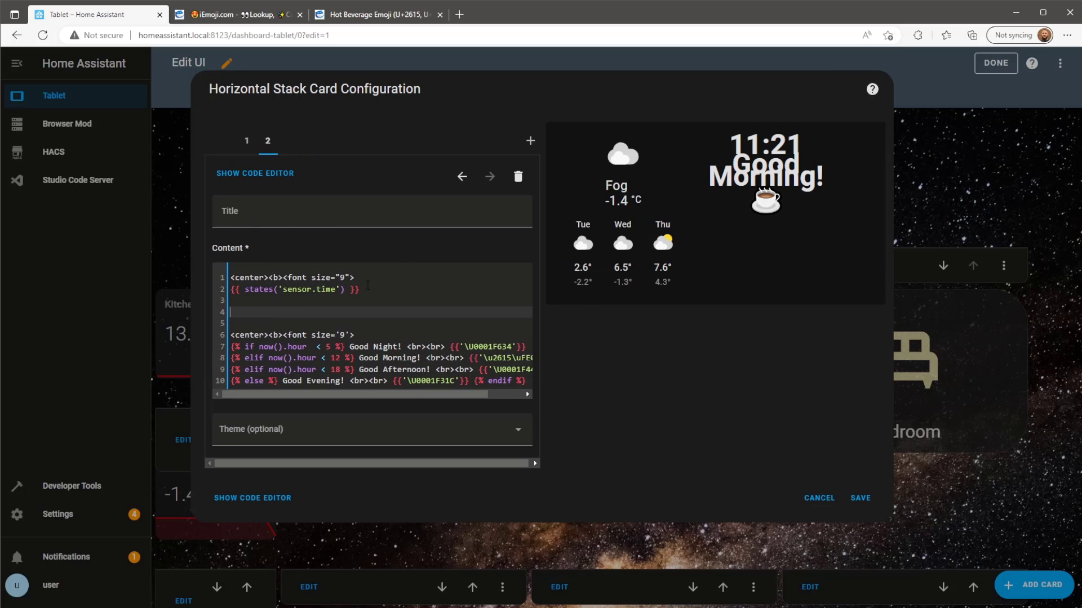
{"action": "type", "text": "<br>"}
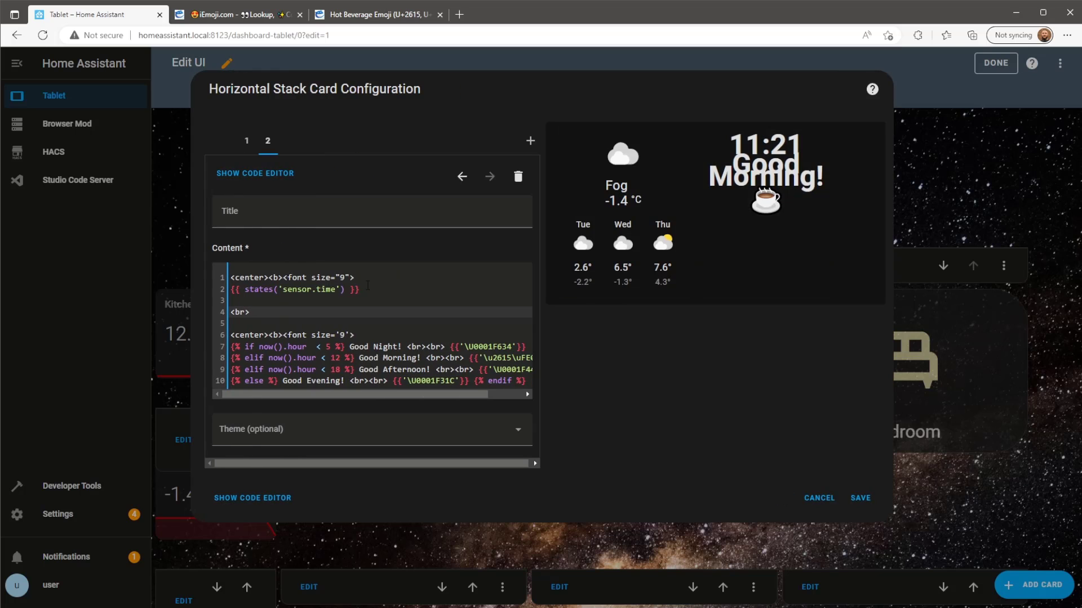
{"action": "key", "text": "Return"}
{"action": "type", "text": "<"}
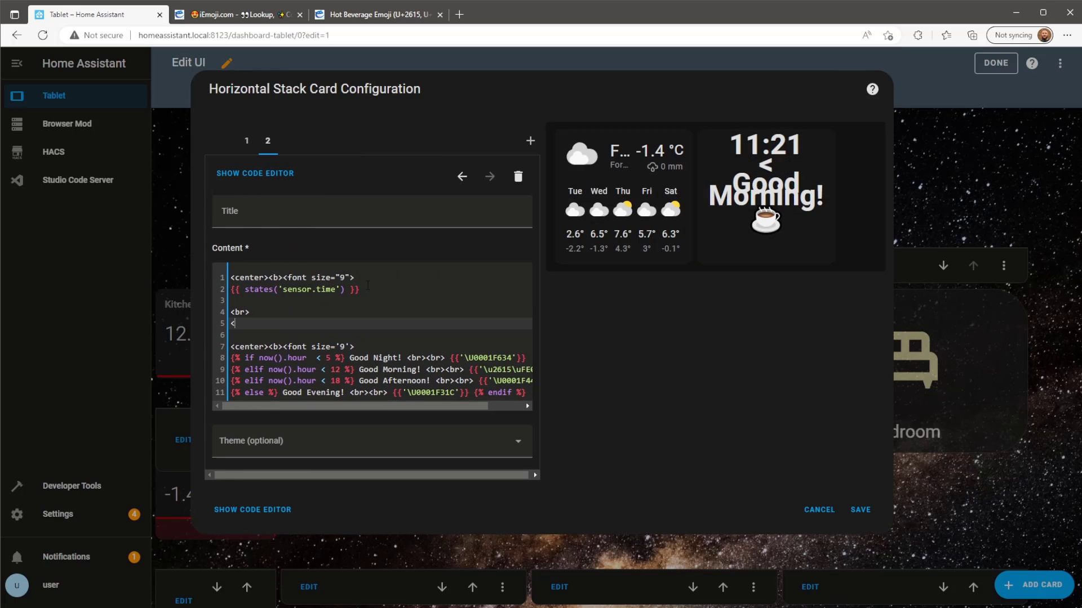
{"action": "type", "text": "br>"}
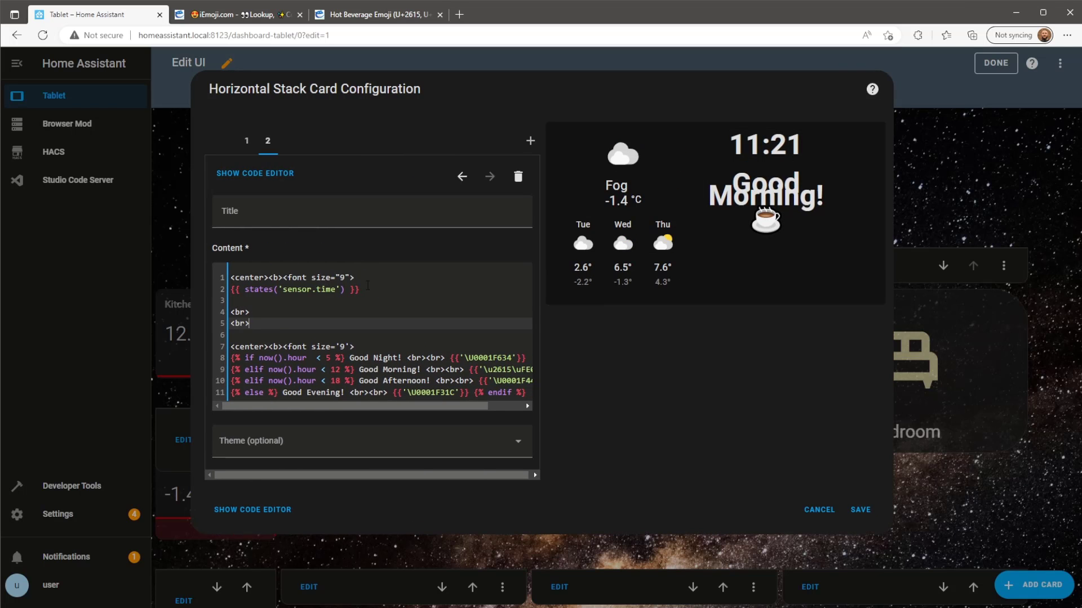
{"action": "left_click", "coordinate": [861, 508]}
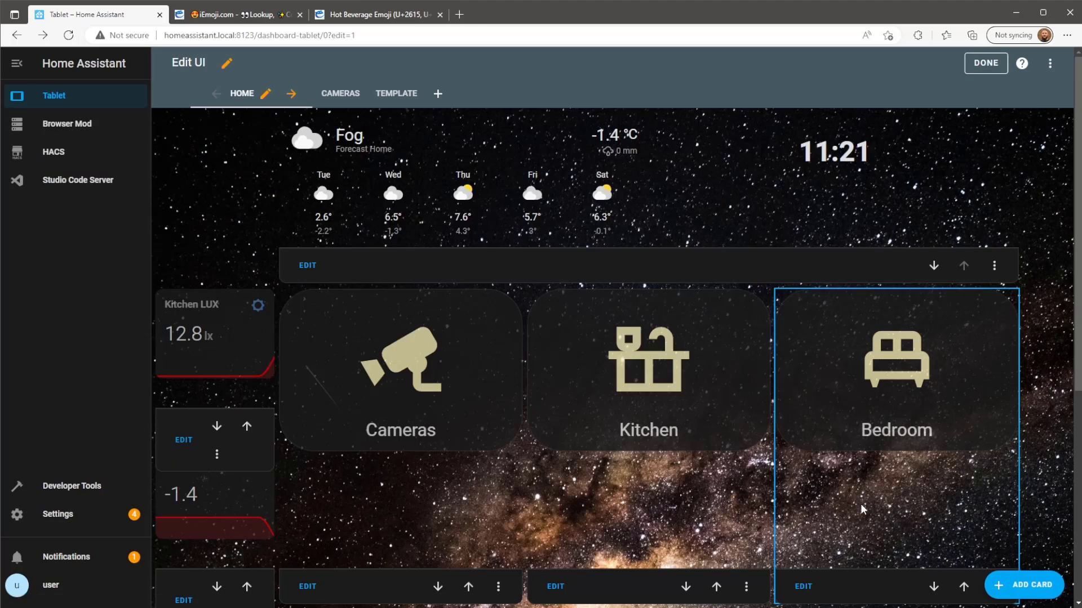
Insert a <br> before the emoji on the Morning, Night, Afternoon and Evening lines, then save.
{"action": "left_click", "coordinate": [307, 265]}
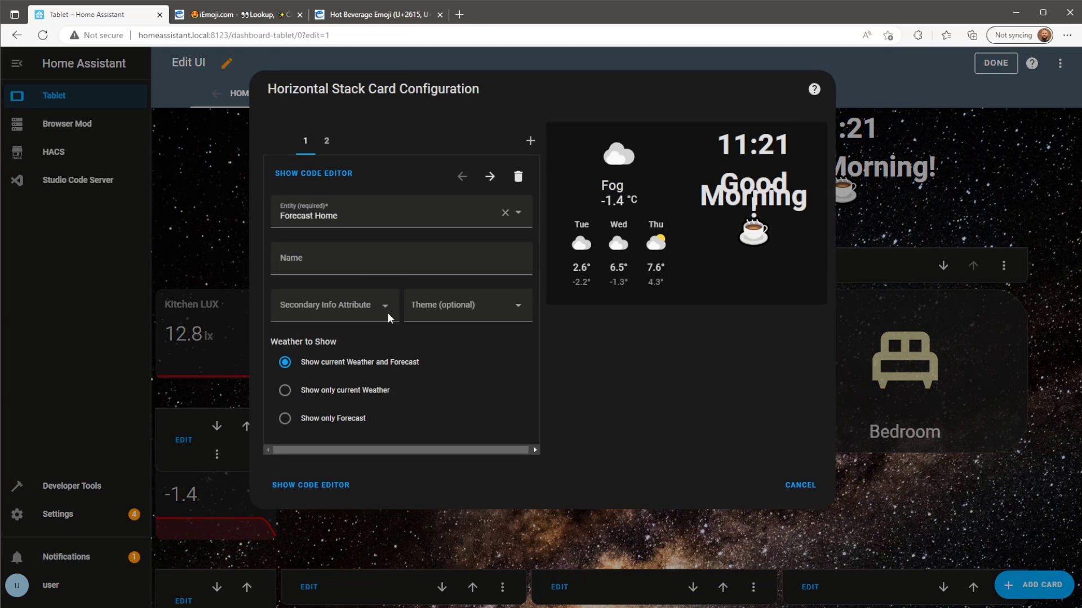
{"action": "left_click", "coordinate": [326, 140]}
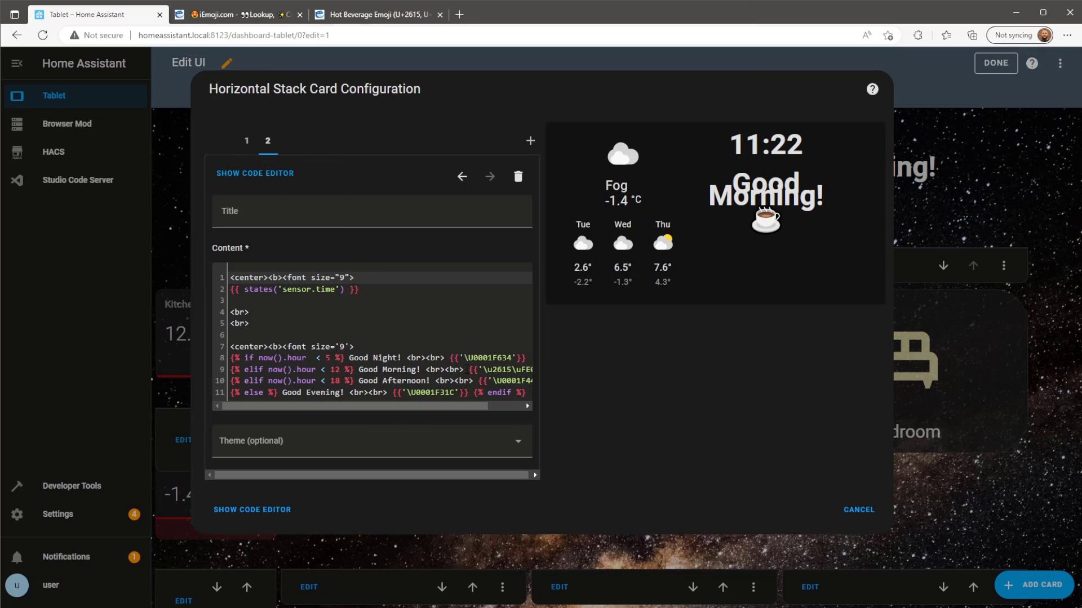
{"action": "left_click", "coordinate": [464, 369]}
{"action": "type", "text": "<br>"}
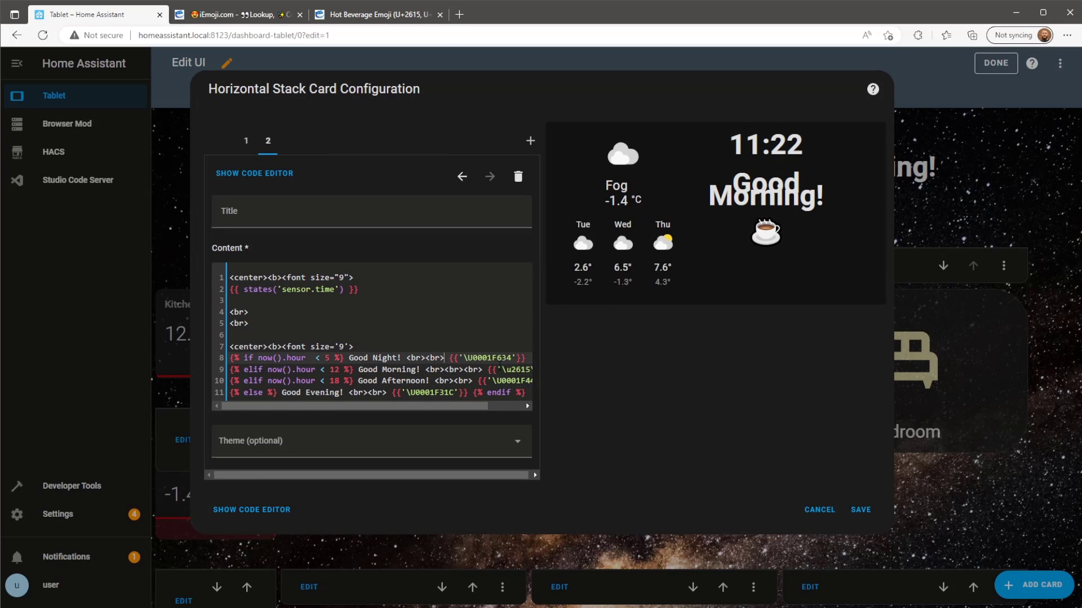
{"action": "left_click", "coordinate": [445, 358]}
{"action": "type", "text": "<br>"}
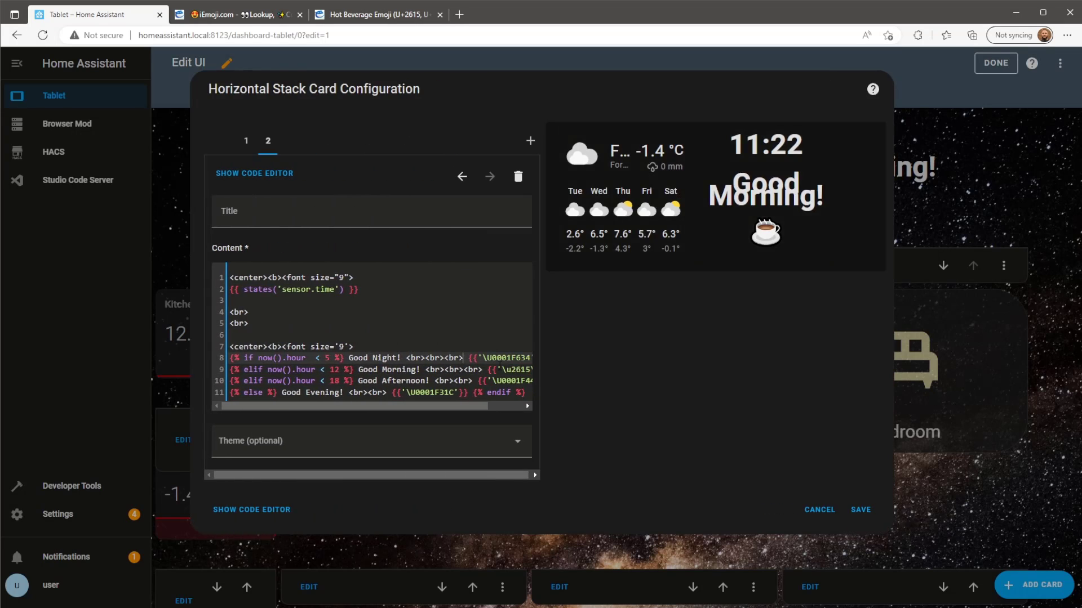
{"action": "left_click", "coordinate": [474, 381]}
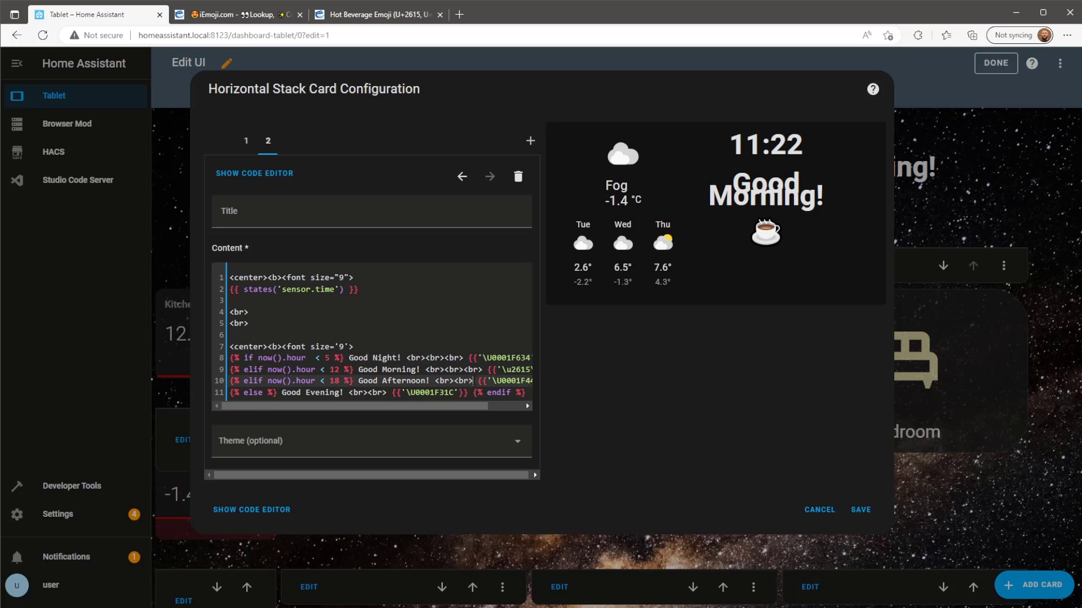
{"action": "type", "text": "<br>"}
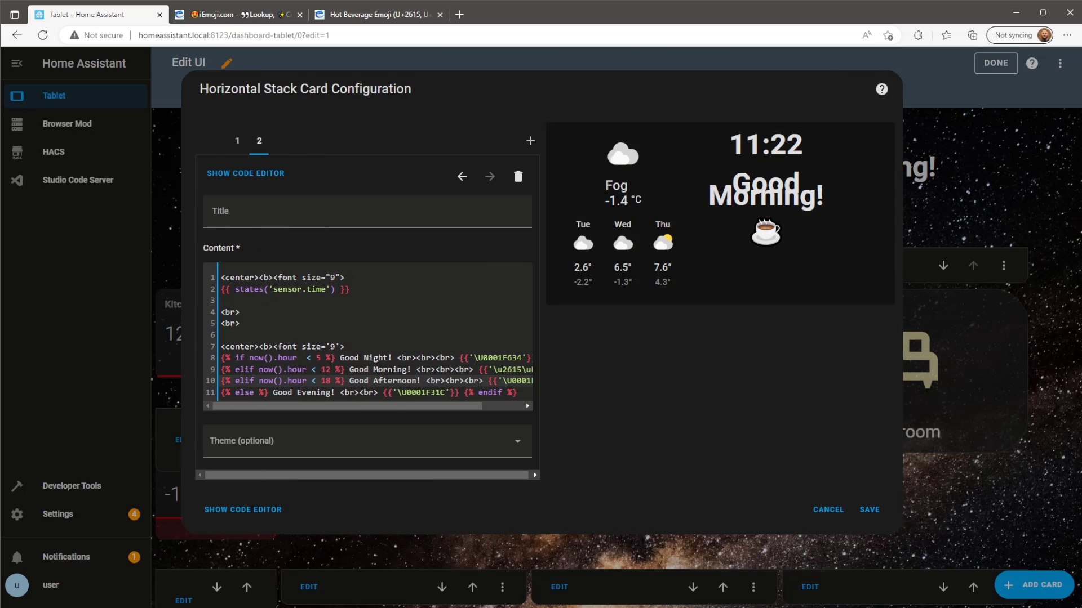
{"action": "left_click", "coordinate": [379, 393]}
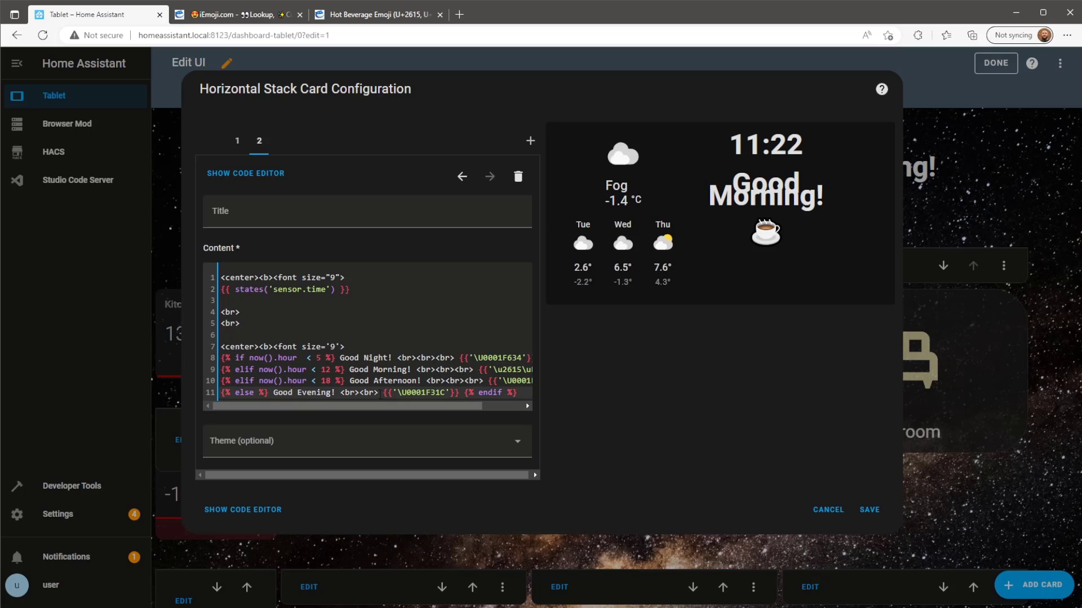
{"action": "type", "text": "<br>"}
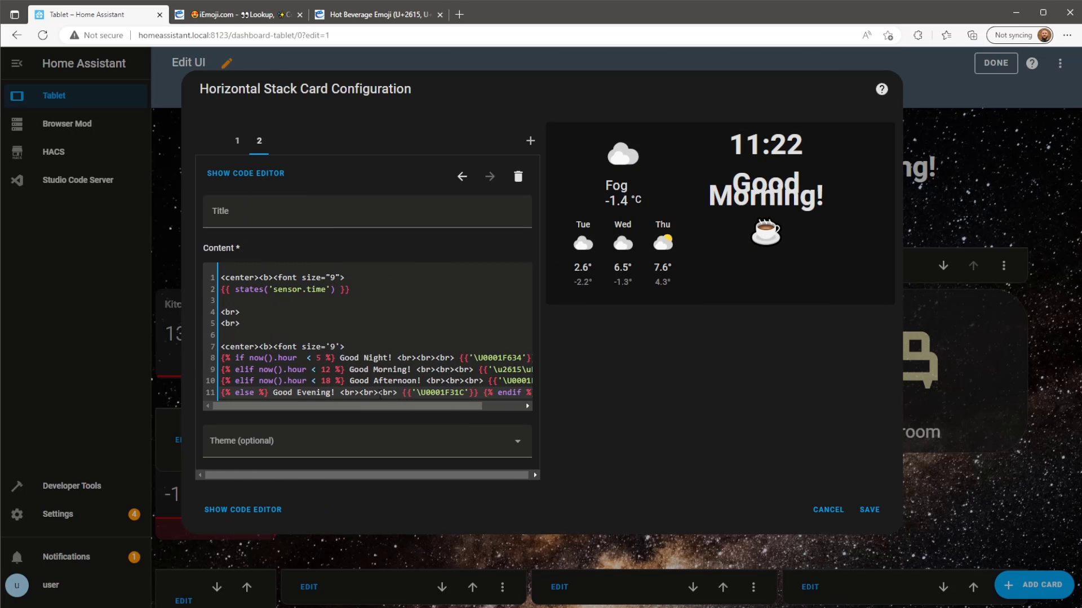
{"action": "left_click", "coordinate": [869, 510]}
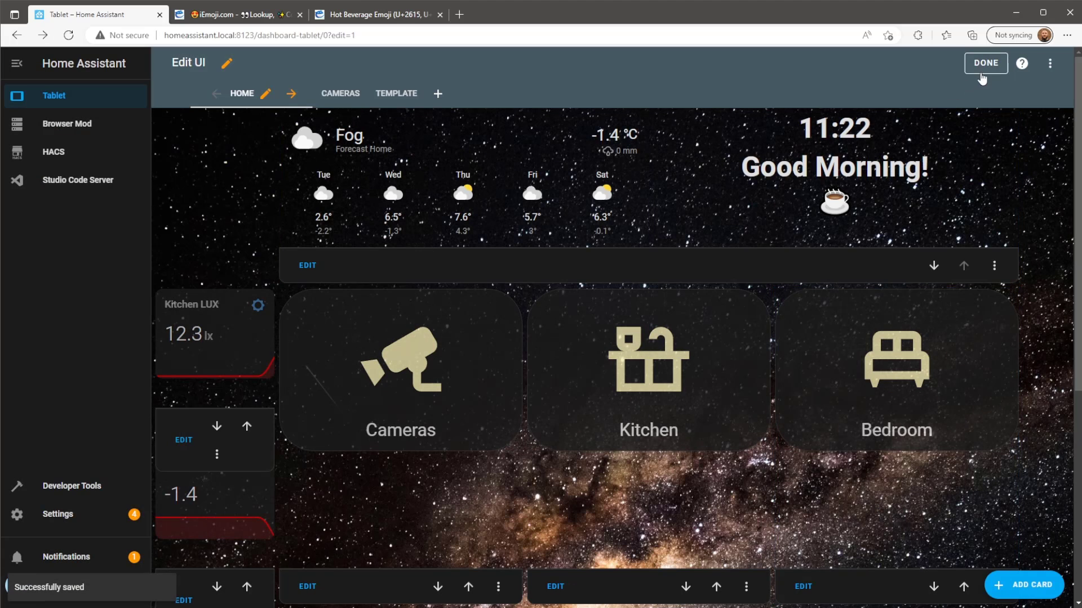
Leave edit mode, switch to the TEMPLATE view and start editing the dashboard there.
{"action": "left_click", "coordinate": [986, 63]}
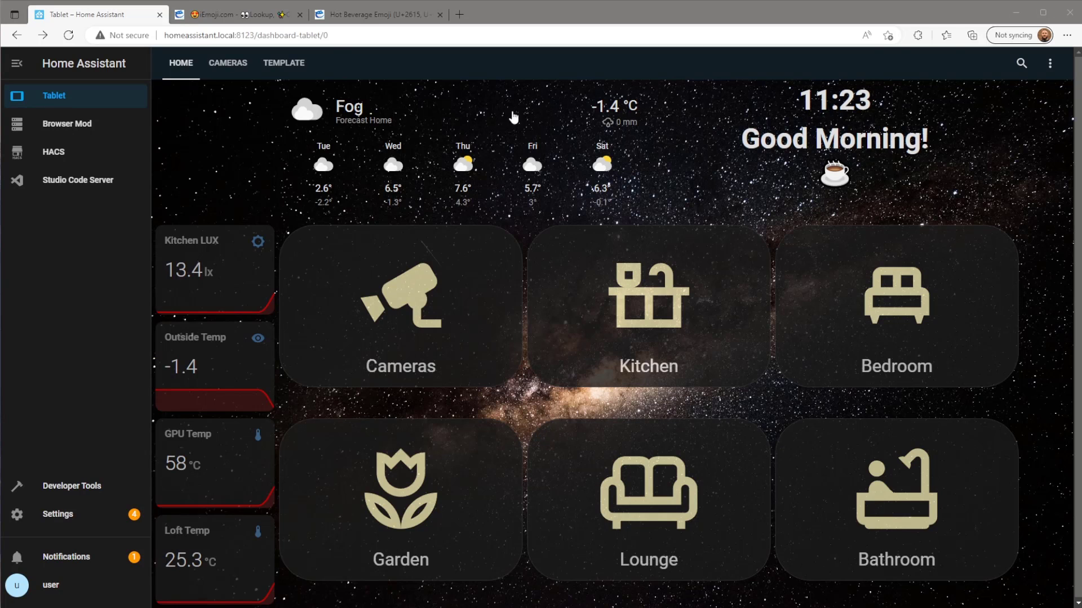
{"action": "left_click", "coordinate": [292, 70]}
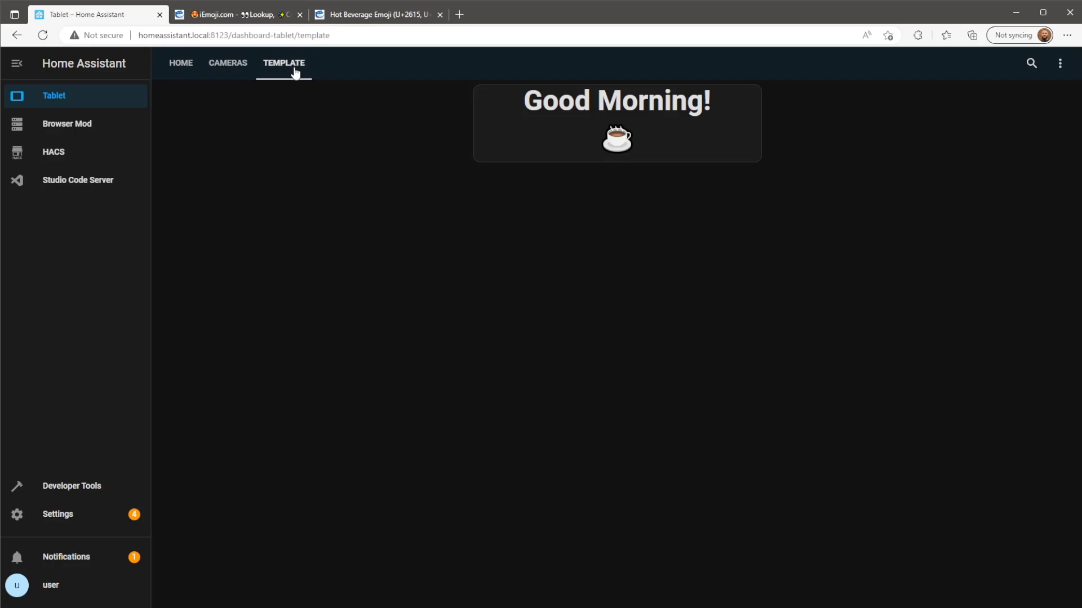
{"action": "left_click", "coordinate": [1060, 63]}
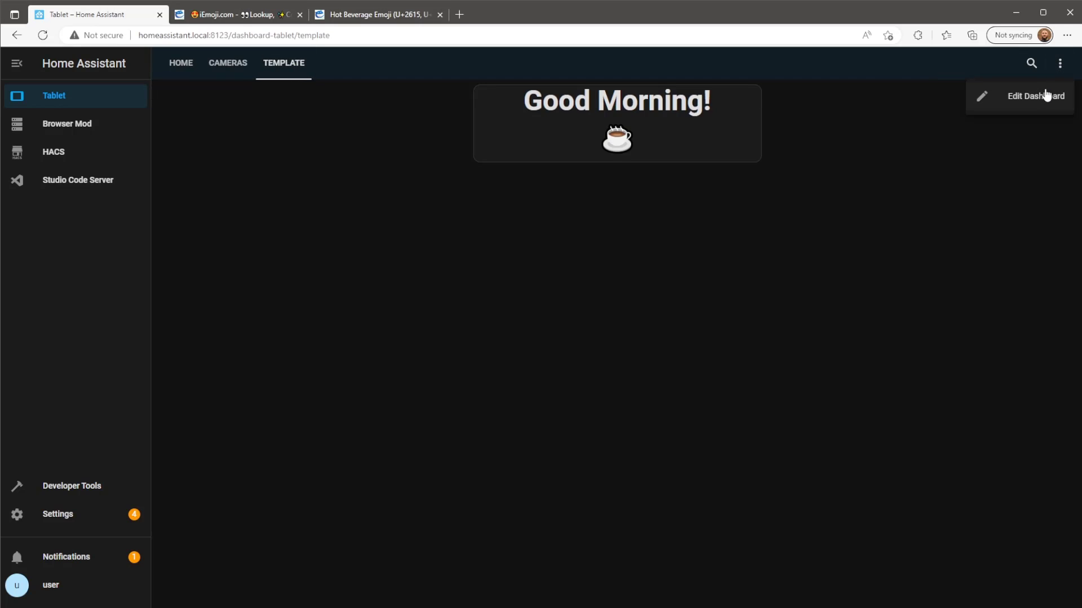
{"action": "left_click", "coordinate": [1041, 96]}
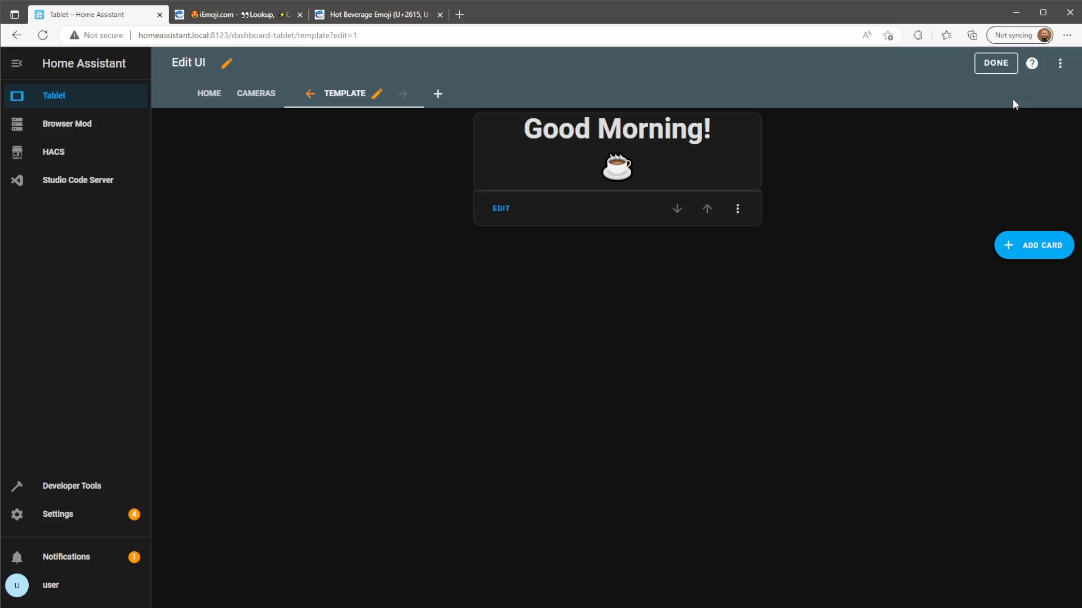
Add a new custom:button-card with entity device_tracker.my_phone.
{"action": "left_click", "coordinate": [1030, 256]}
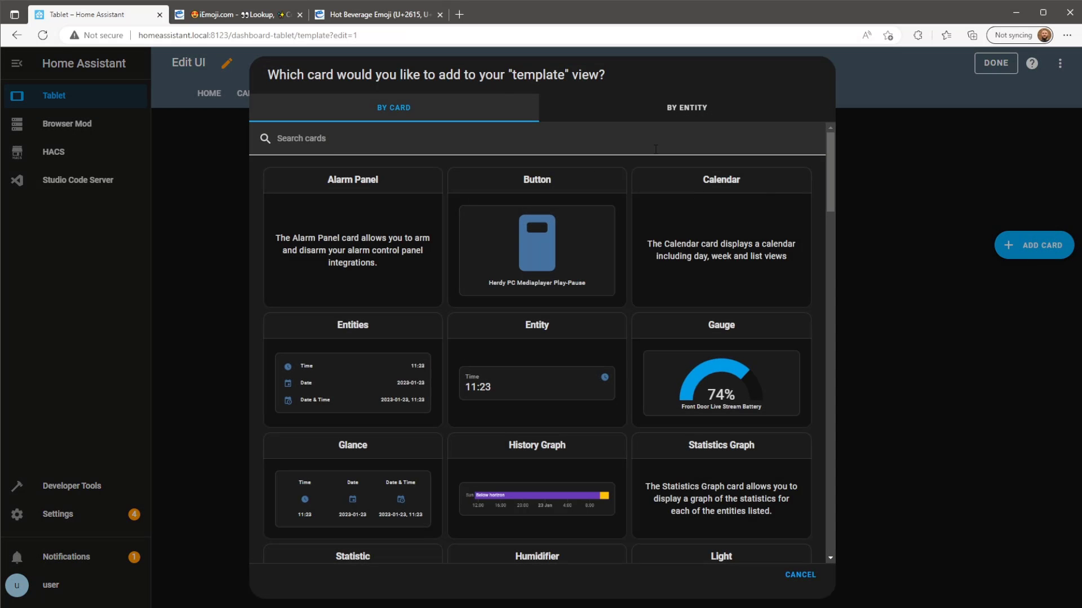
{"action": "type", "text": "butt"}
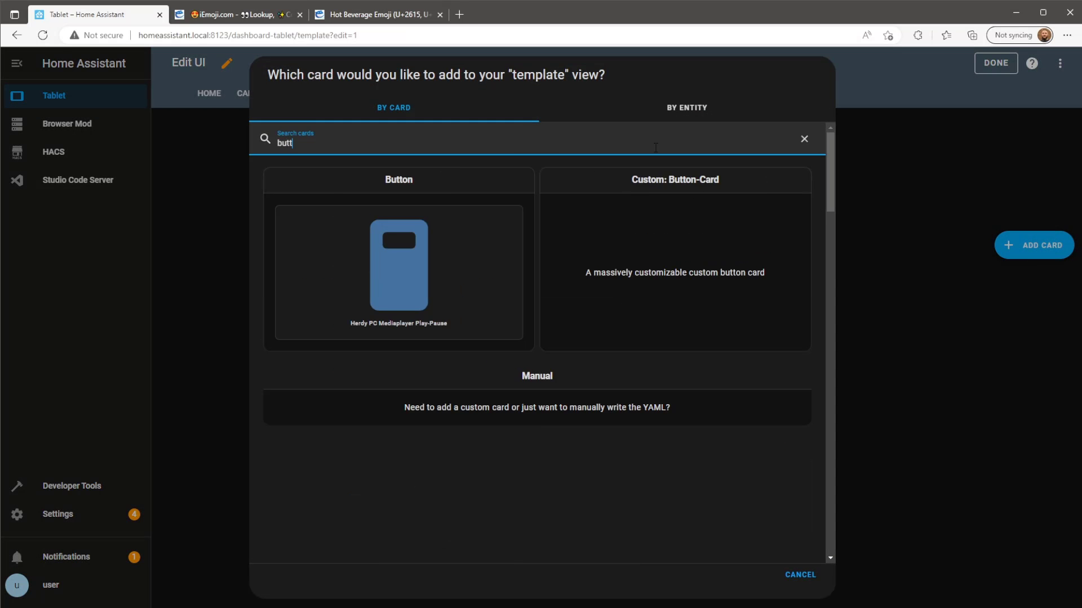
{"action": "left_click", "coordinate": [673, 242]}
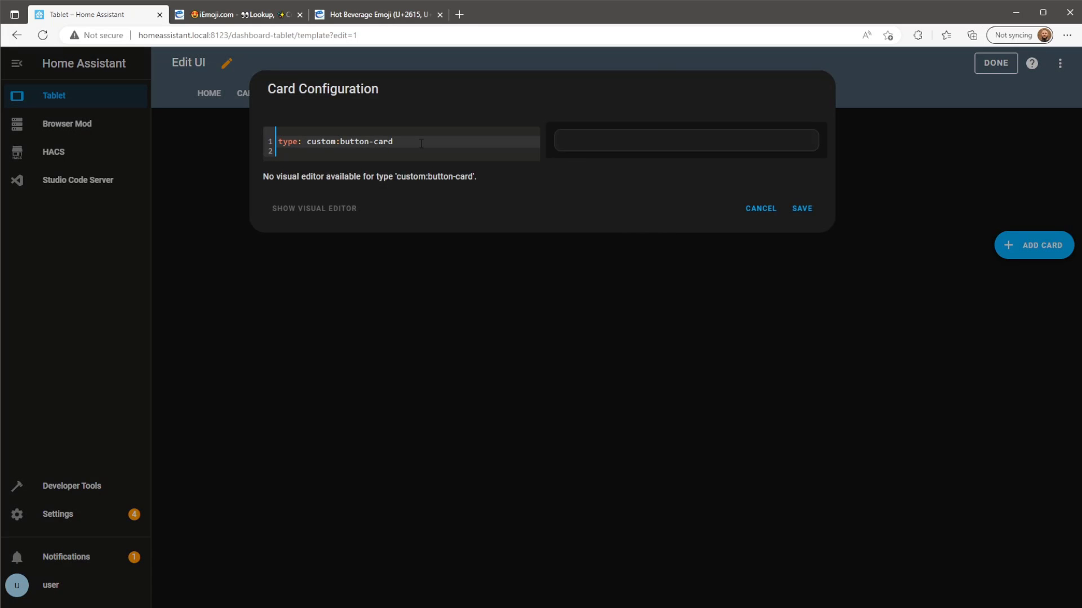
{"action": "key", "text": "Return"}
{"action": "type", "text": "entity"}
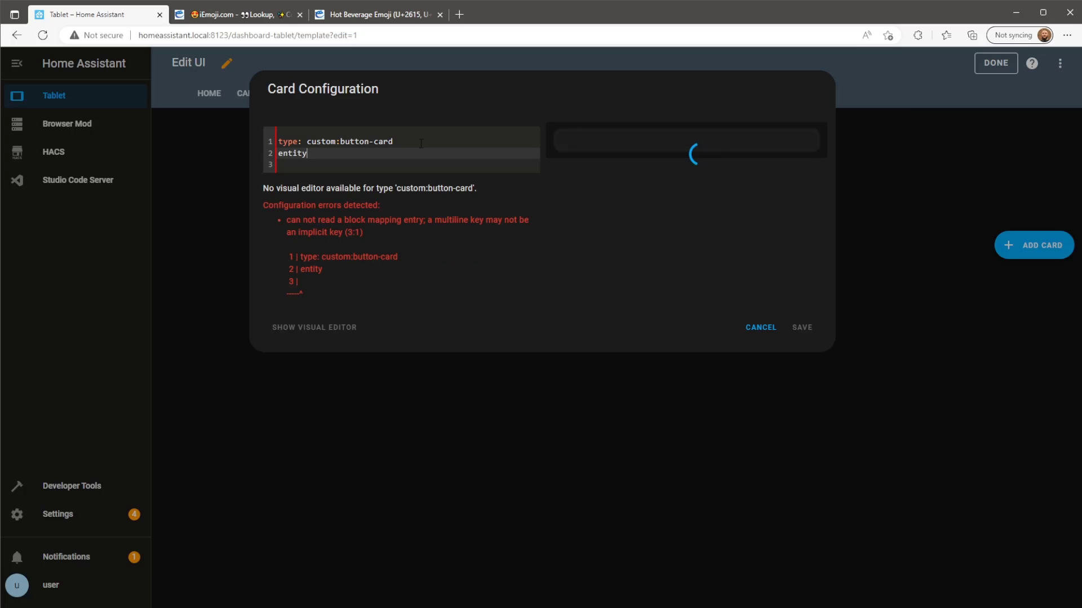
{"action": "type", "text": ": devic"}
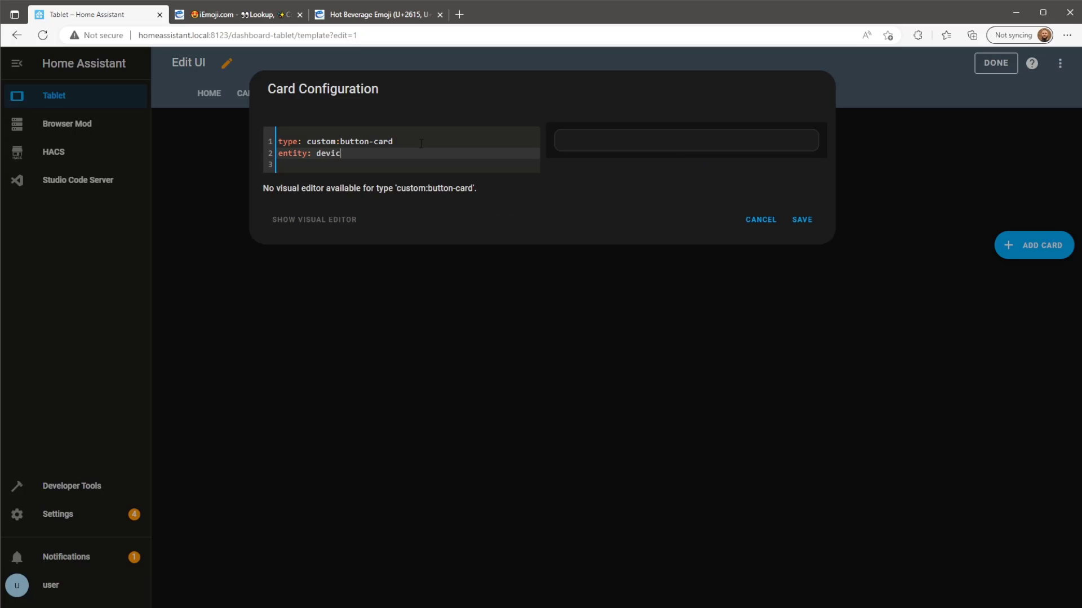
{"action": "type", "text": "e_tracker."}
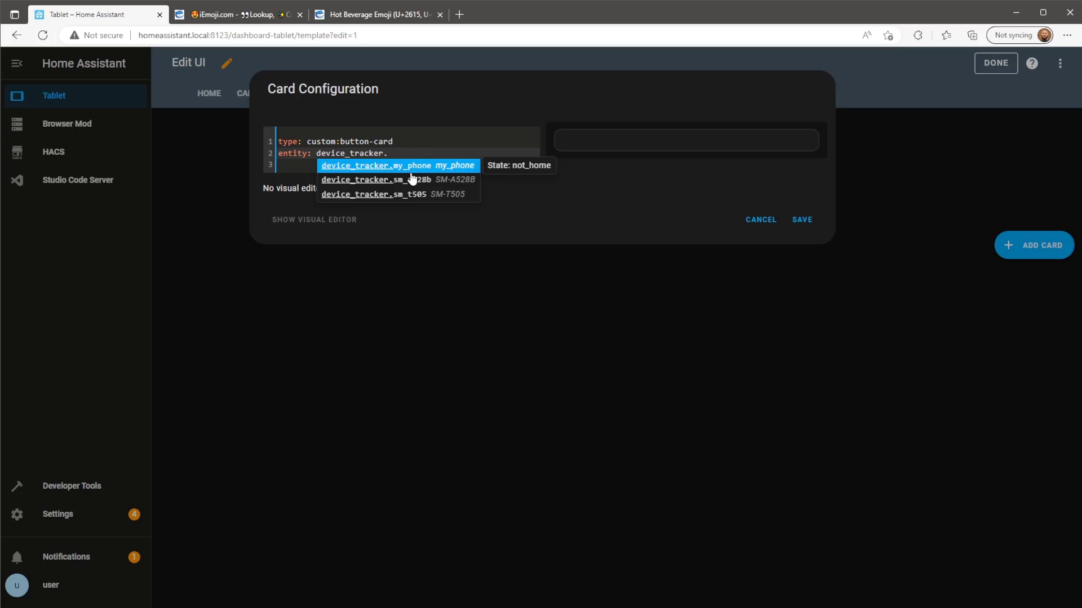
{"action": "left_click", "coordinate": [404, 167]}
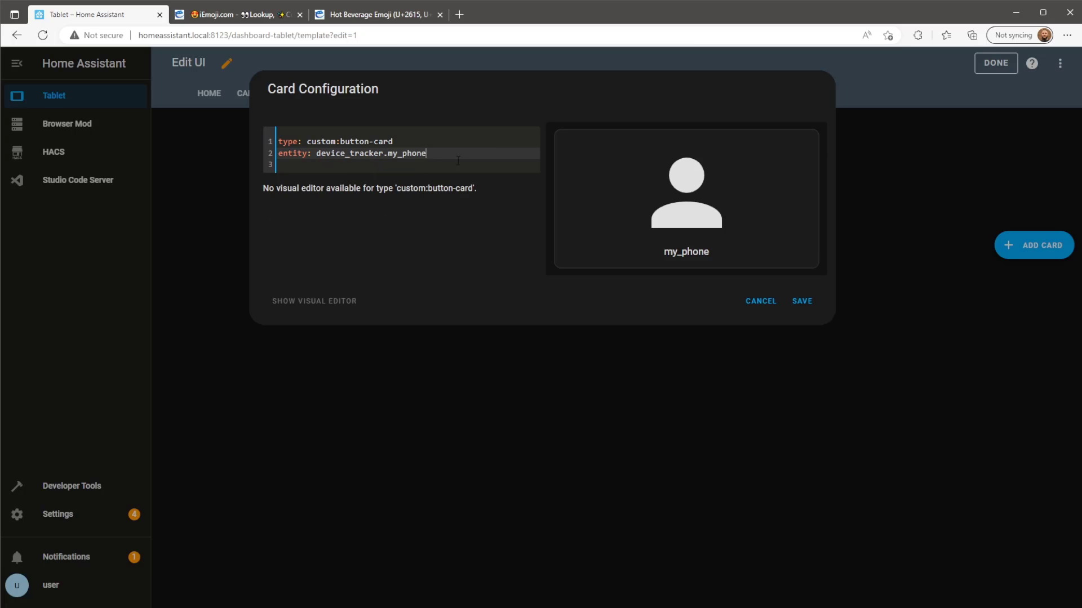
Give the card the person's name plus 'is', and set show_state: true and show_icon: false.
{"action": "key", "text": "Return"}
{"action": "type", "text": "name:"}
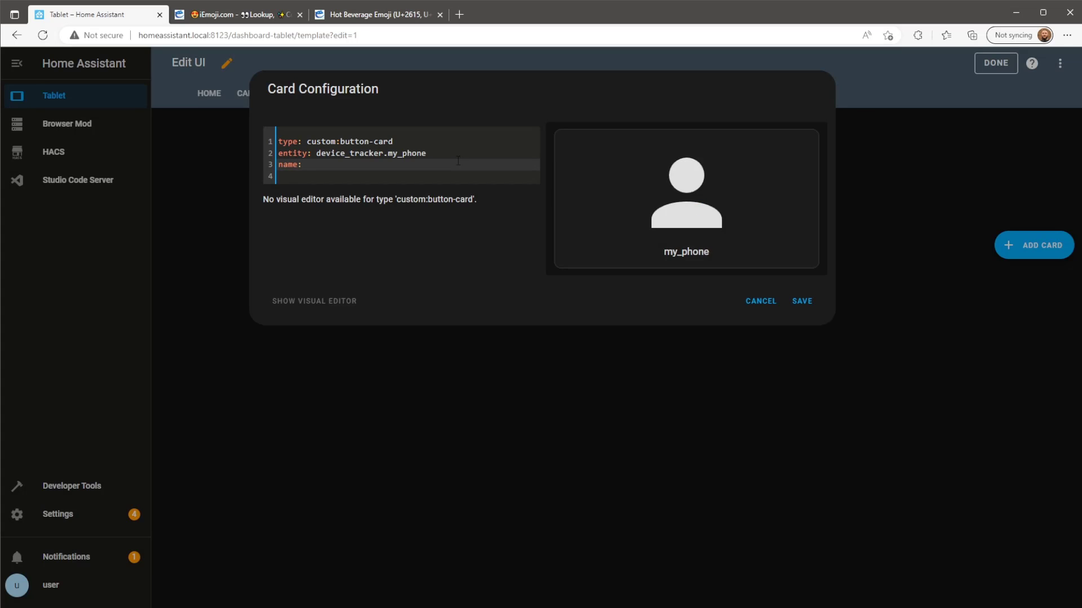
{"action": "type", "text": " Adam is"}
{"action": "key", "text": "Return"}
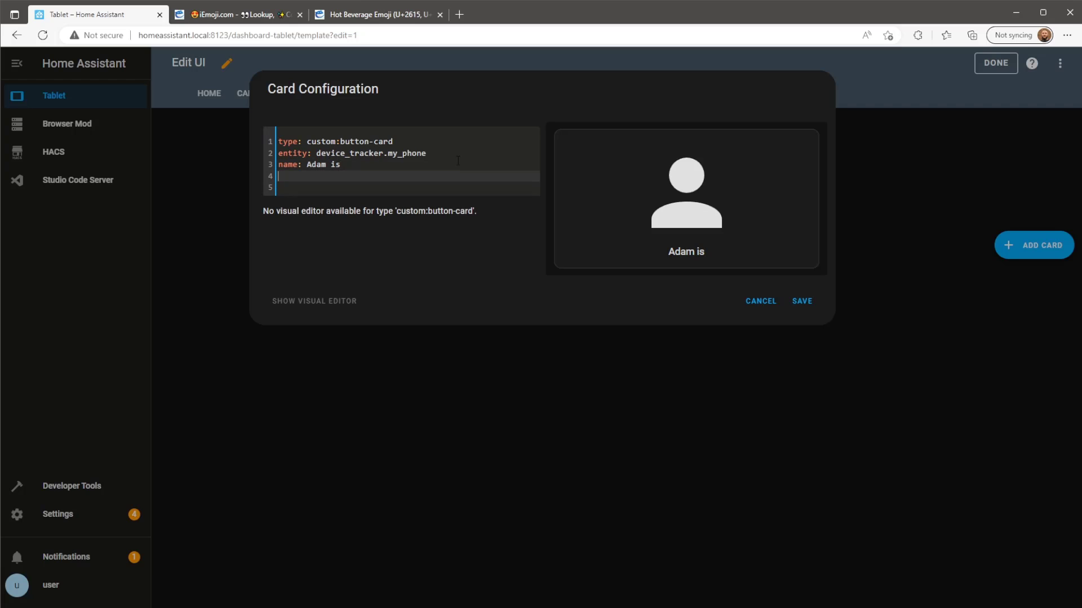
{"action": "type", "text": "show"}
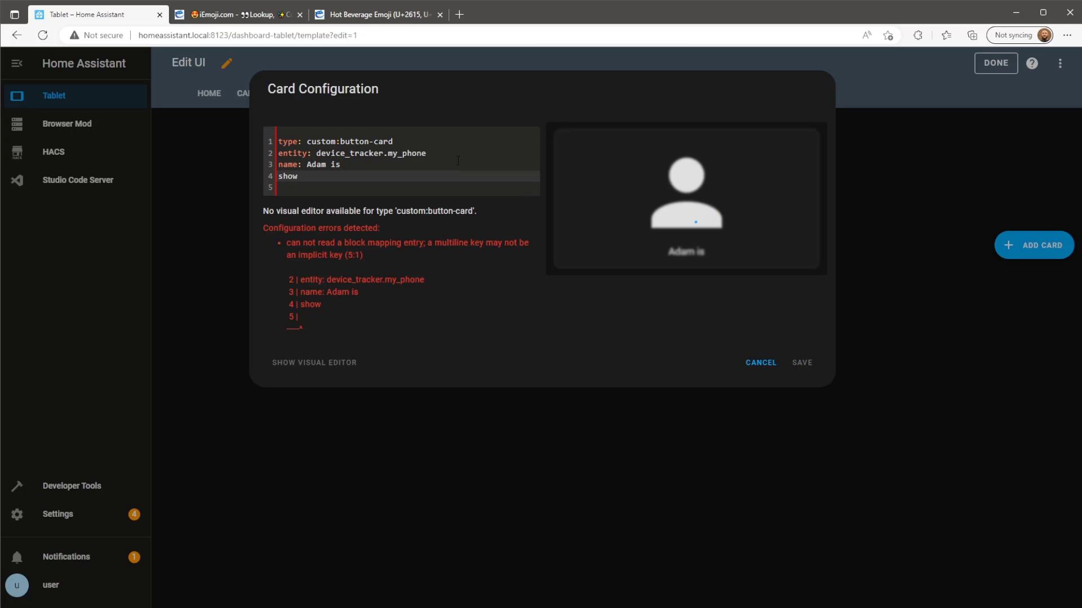
{"action": "type", "text": "_state: true"}
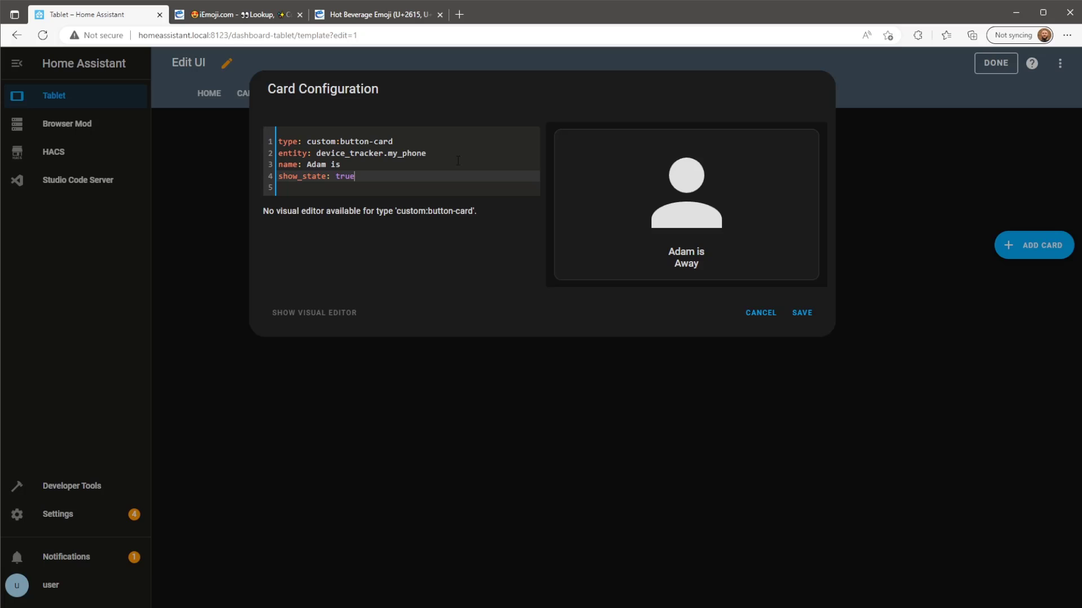
{"action": "key", "text": "Return"}
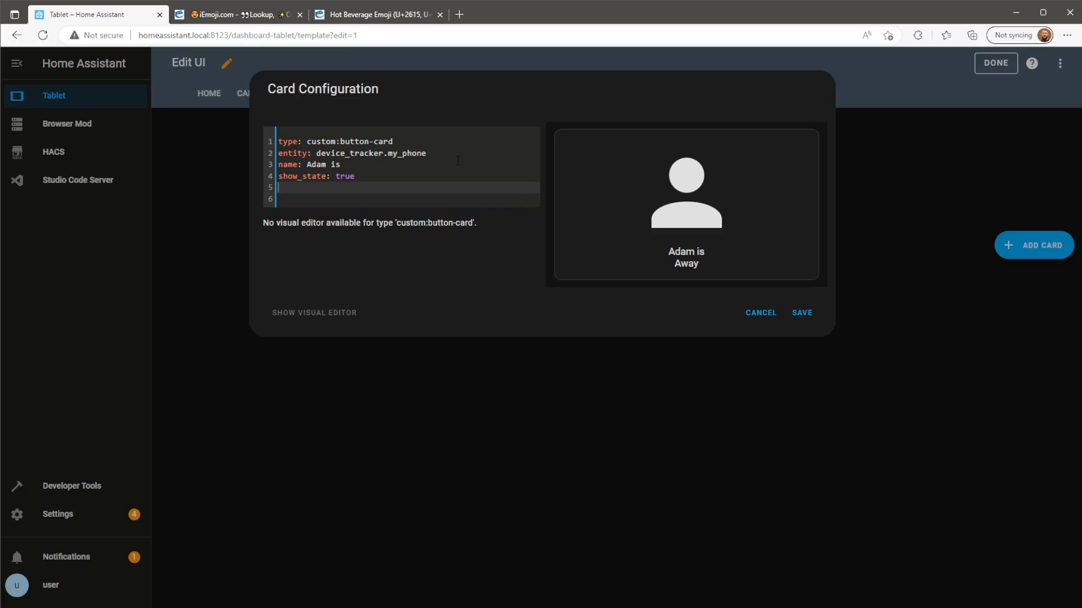
{"action": "type", "text": "show"}
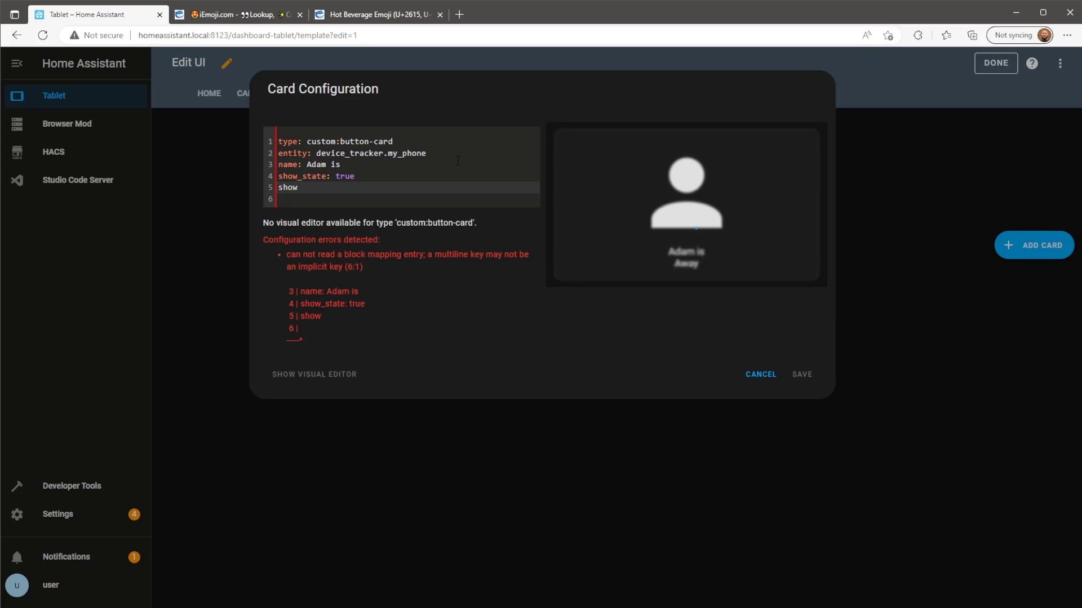
{"action": "type", "text": "_icon: false"}
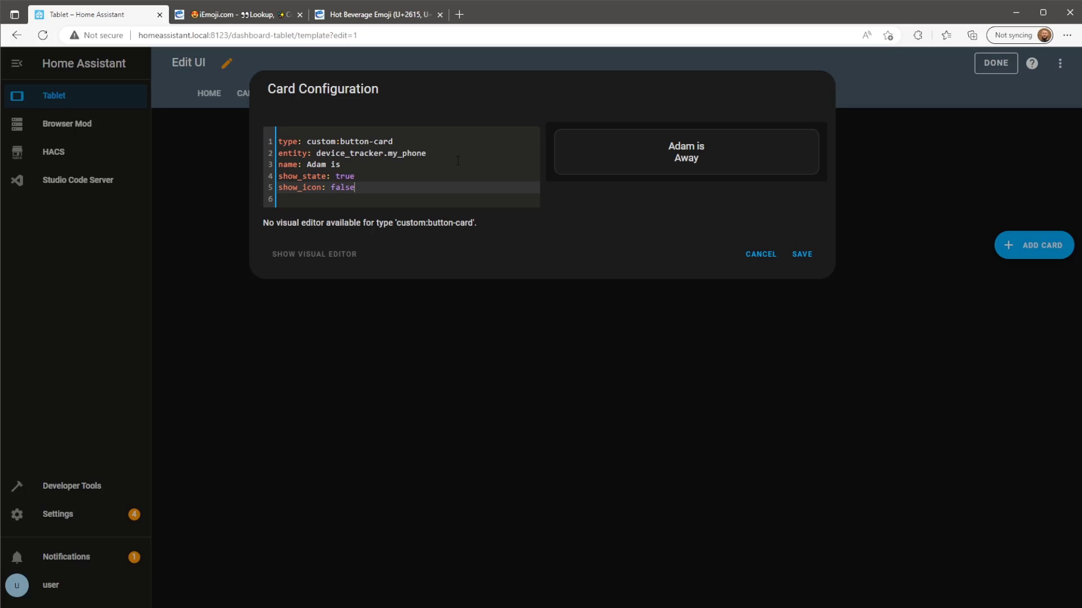
Begin a 'style: |' block with ha-card { background-color: {{ '# }}, then open a new browser tab.
{"action": "key", "text": "Return"}
{"action": "key", "text": "Return"}
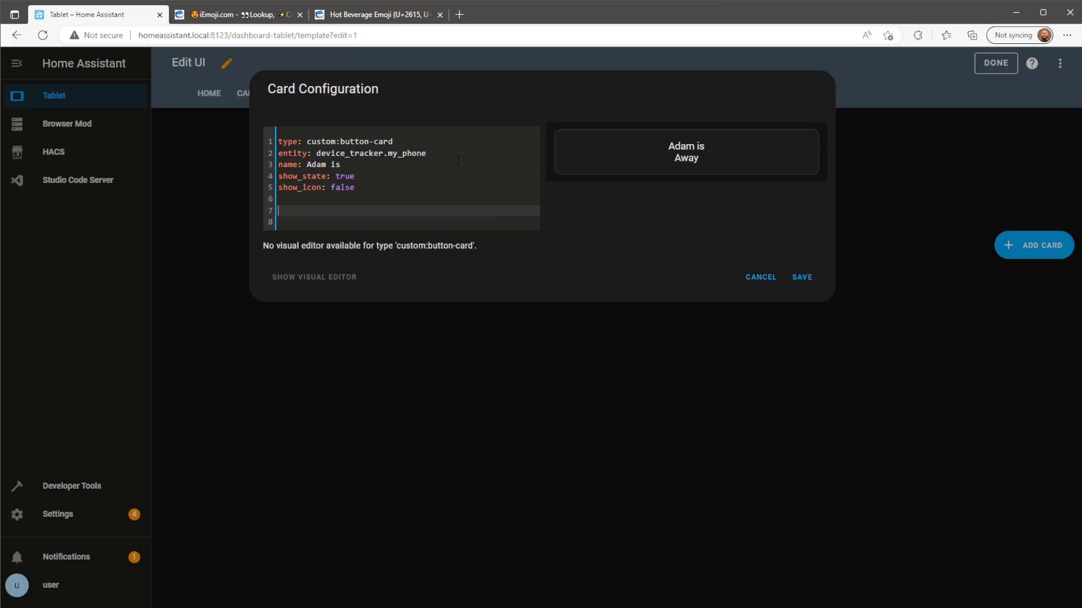
{"action": "type", "text": "style"}
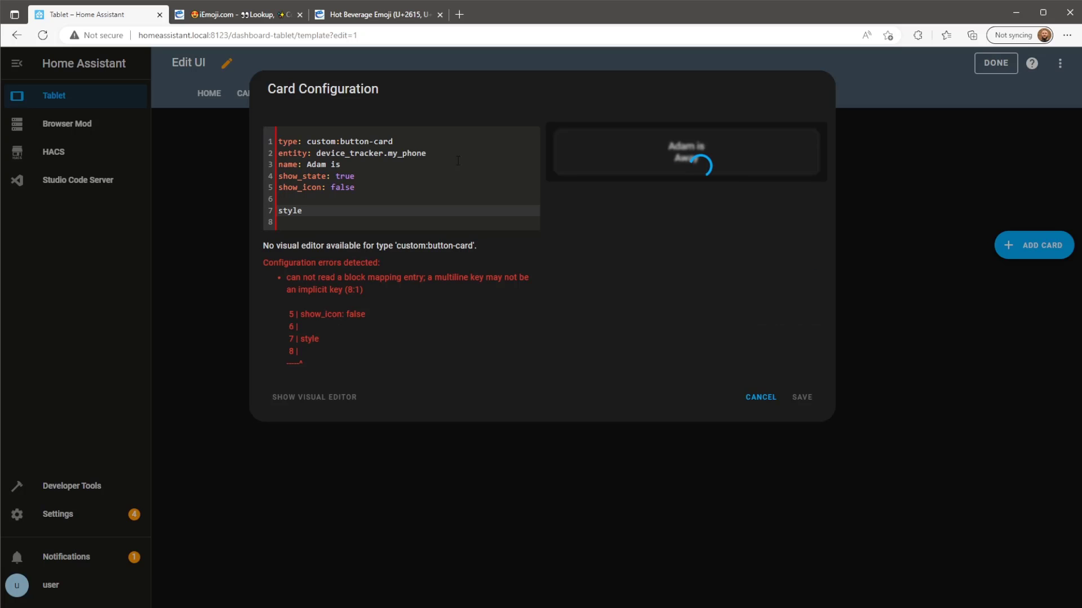
{"action": "type", "text": ": |"}
{"action": "key", "text": "Return"}
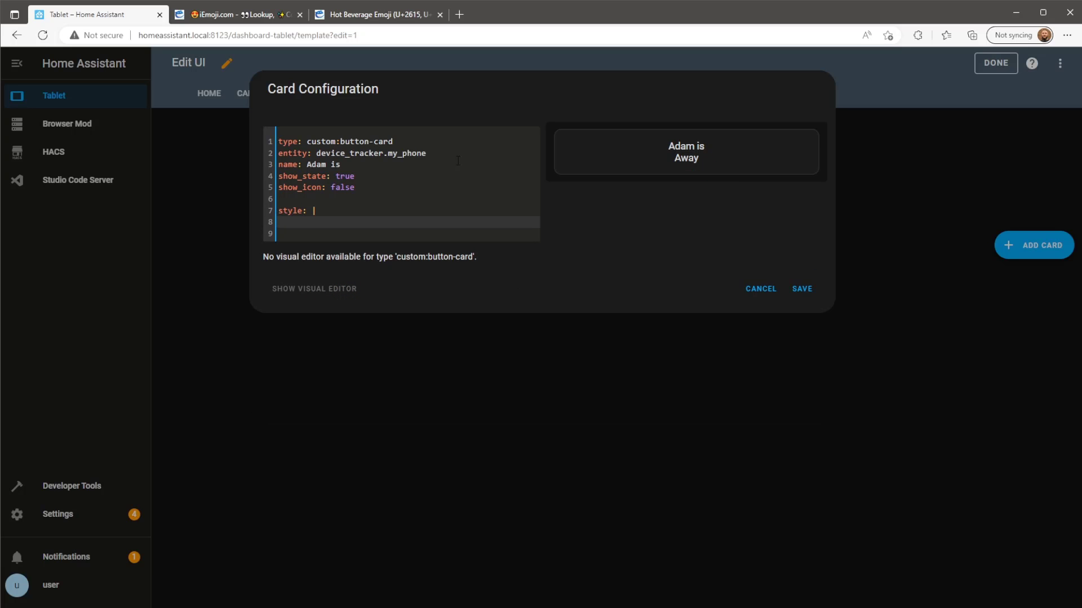
{"action": "type", "text": "ha-card {"}
{"action": "key", "text": "Return"}
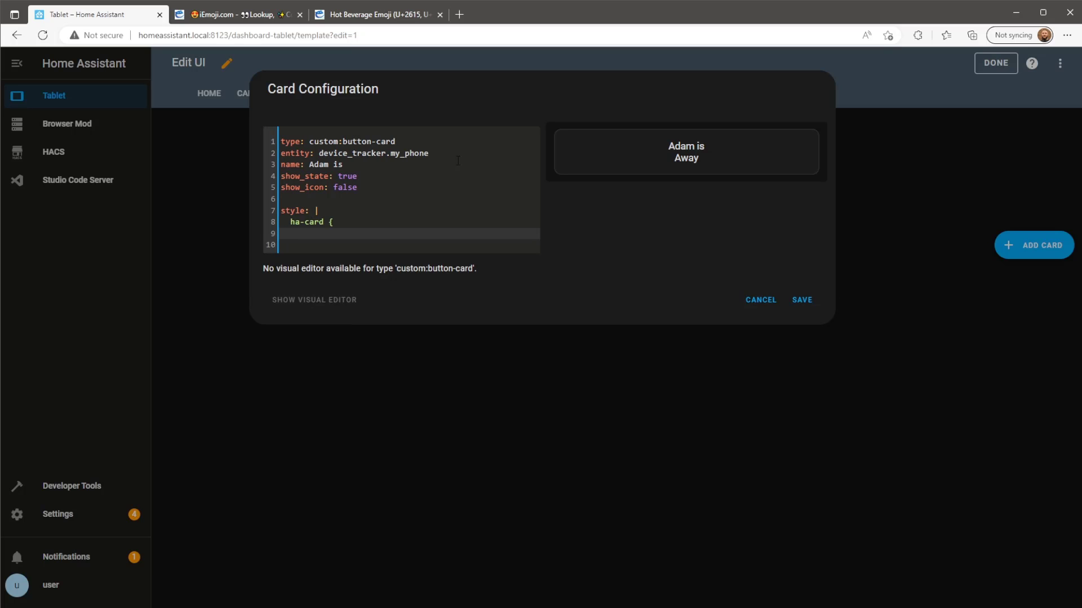
{"action": "type", "text": "background-color: {{}}"}
{"action": "key", "text": "Left"}
{"action": "type", "text": "'#"}
{"action": "key", "text": "ctrl+t"}
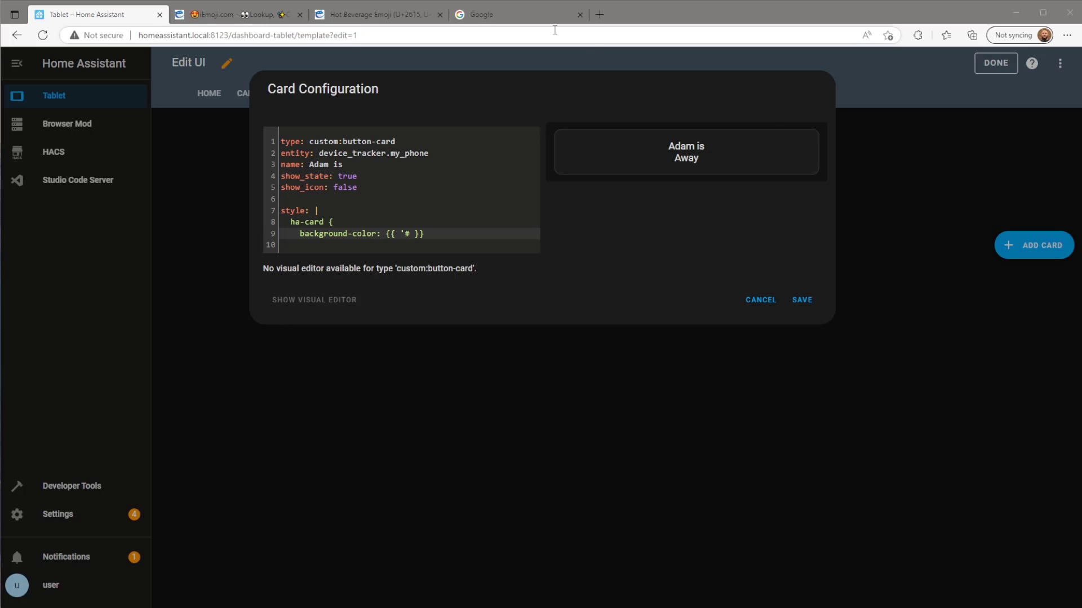
Search Google for 'color picker', set it to red #fc0303 and copy the hex code.
{"action": "left_click", "coordinate": [534, 12]}
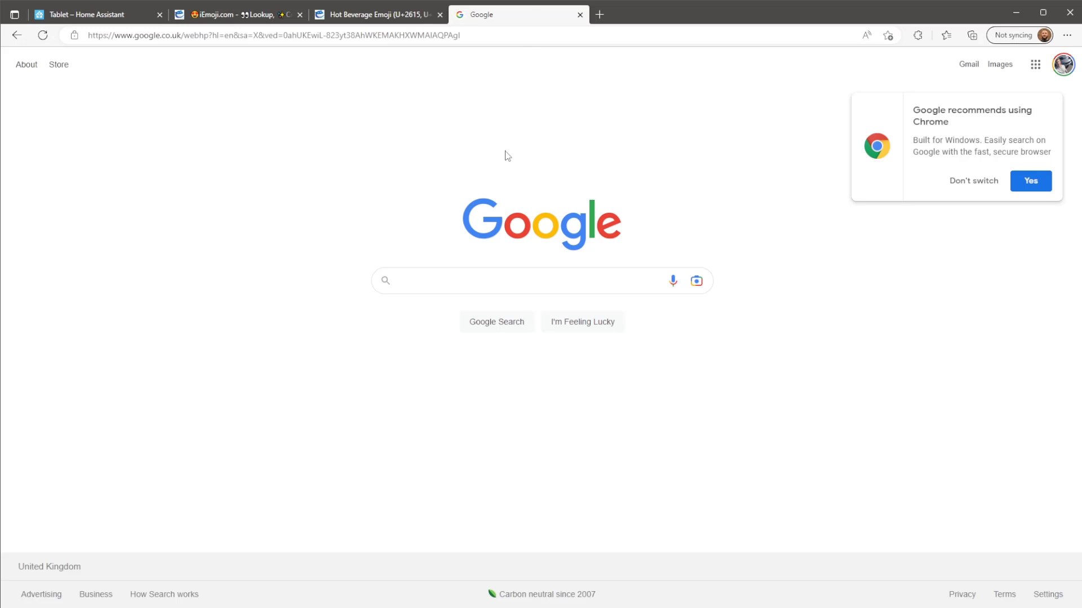
{"action": "type", "text": "color picker"}
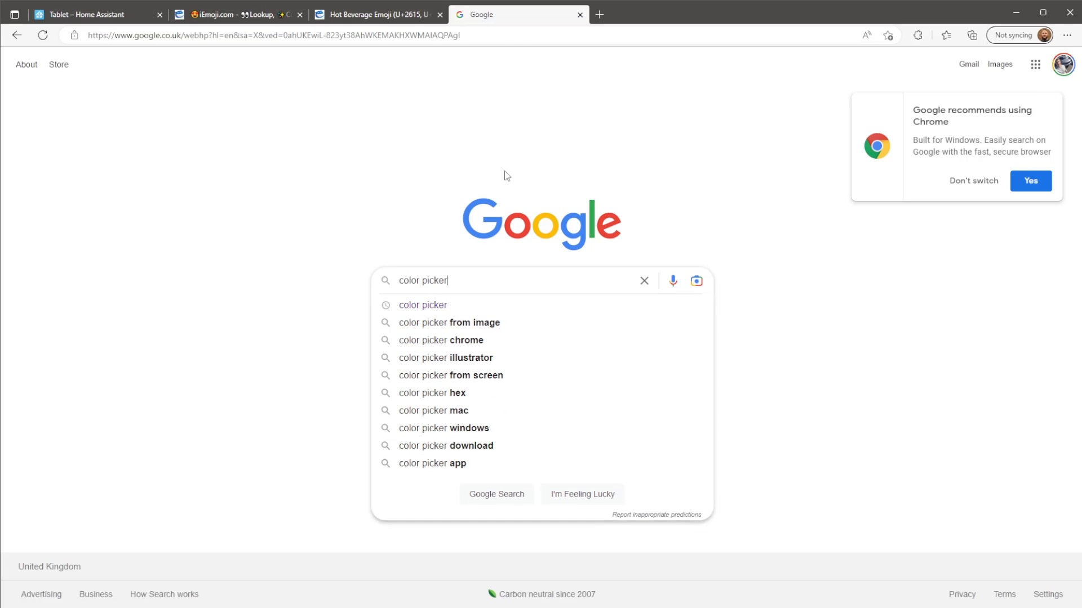
{"action": "key", "text": "Return"}
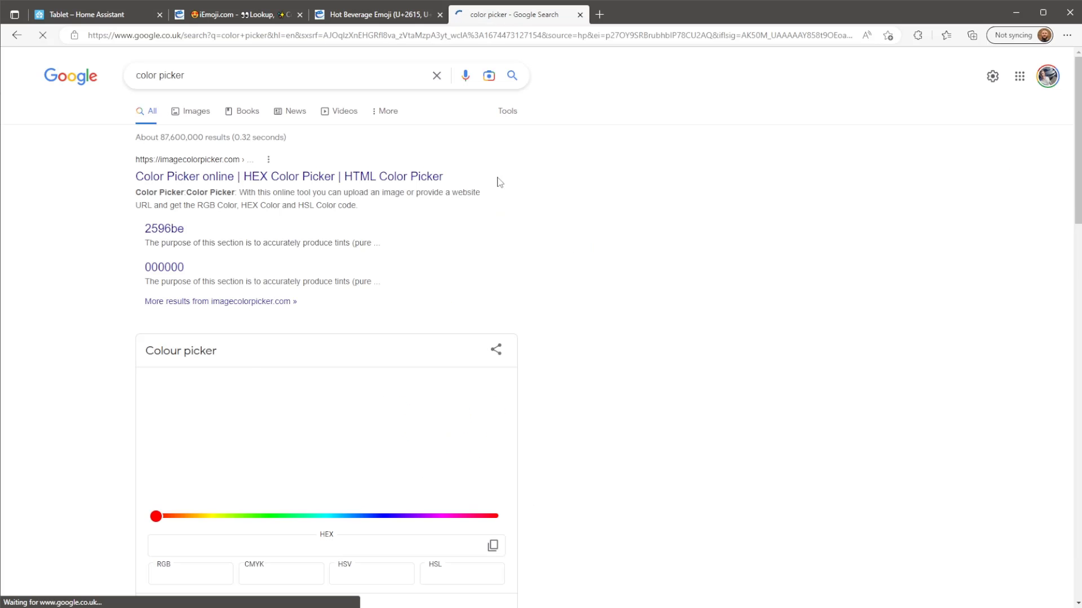
{"action": "scroll", "coordinate": [395, 243], "scroll_direction": "down", "scroll_amount": 3}
{"action": "left_click_drag", "start_coordinate": [198, 350], "coordinate": [159, 349]}
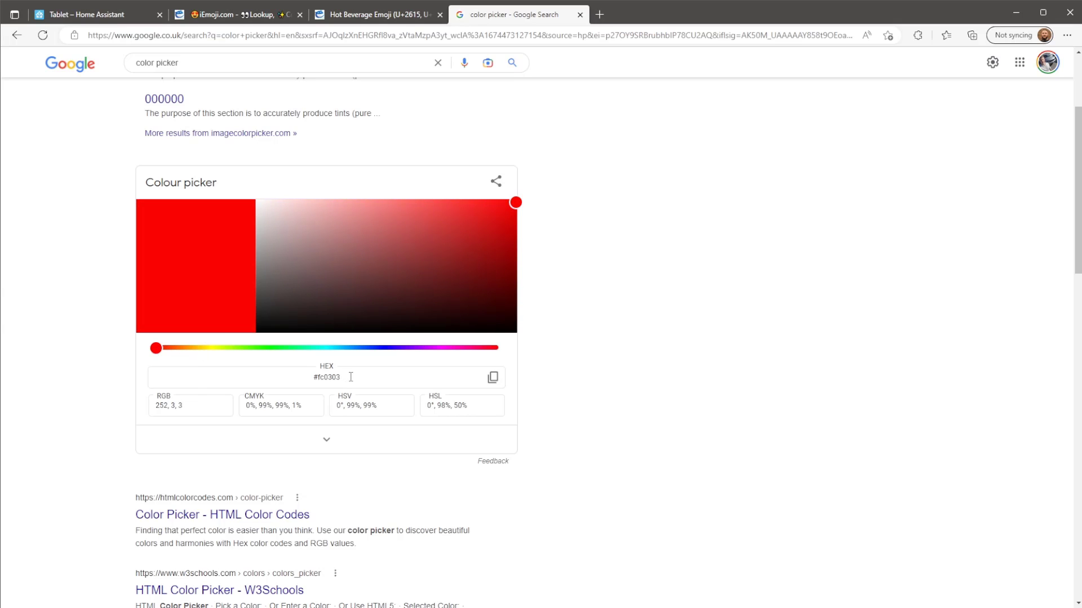
{"action": "left_click_drag", "start_coordinate": [347, 377], "coordinate": [319, 377]}
{"action": "right_click", "coordinate": [319, 377]}
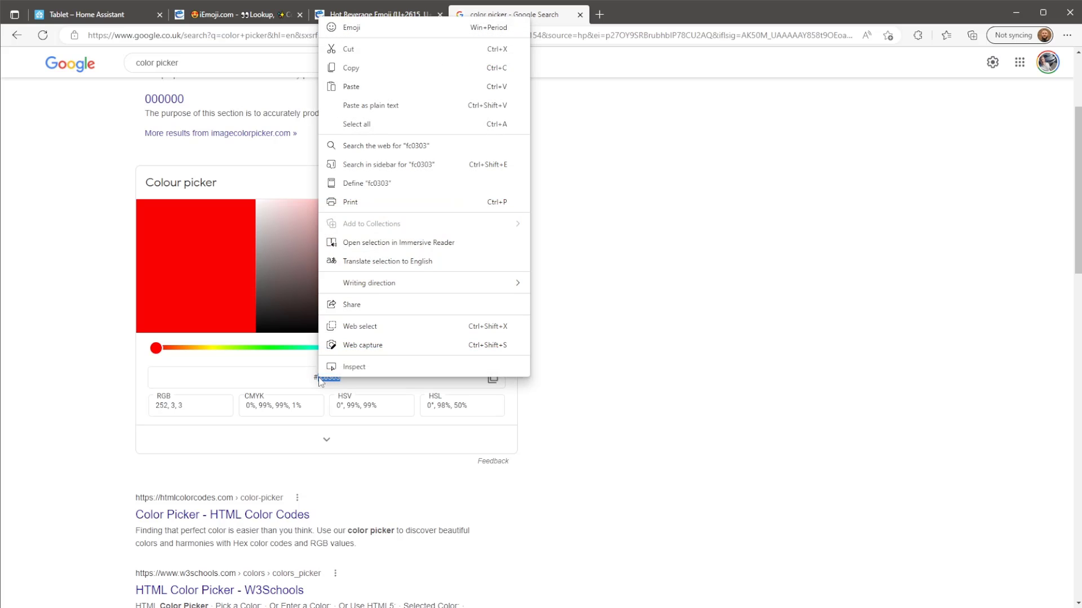
{"action": "left_click", "coordinate": [370, 71]}
Paste fc0303 after '#' and add "if is_state('device_tracker.my_phone', 'not_home') else ''" to the template.
{"action": "left_click", "coordinate": [87, 17]}
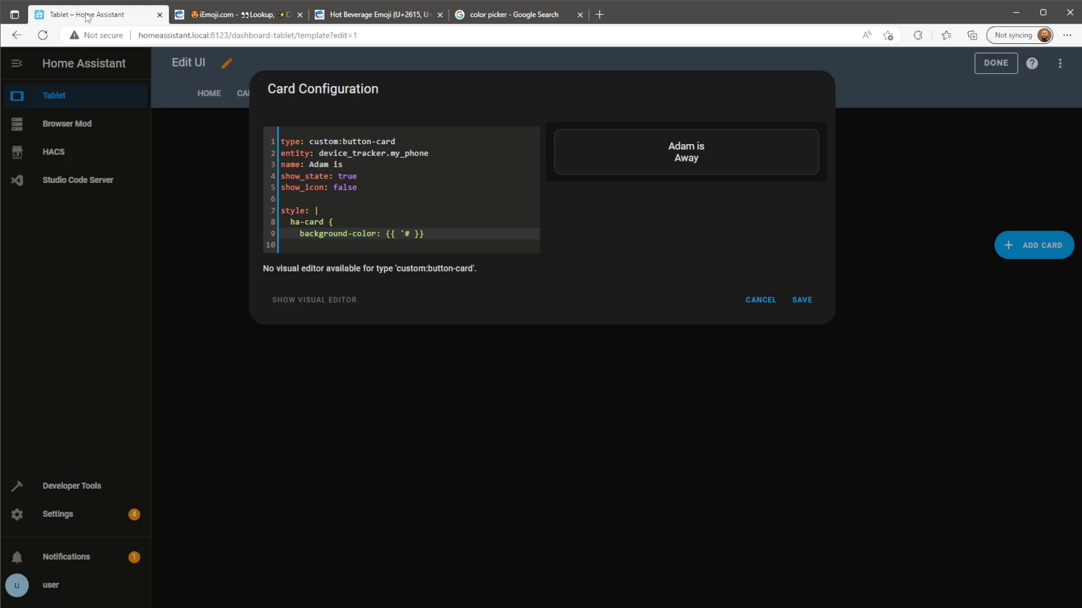
{"action": "right_click", "coordinate": [409, 235]}
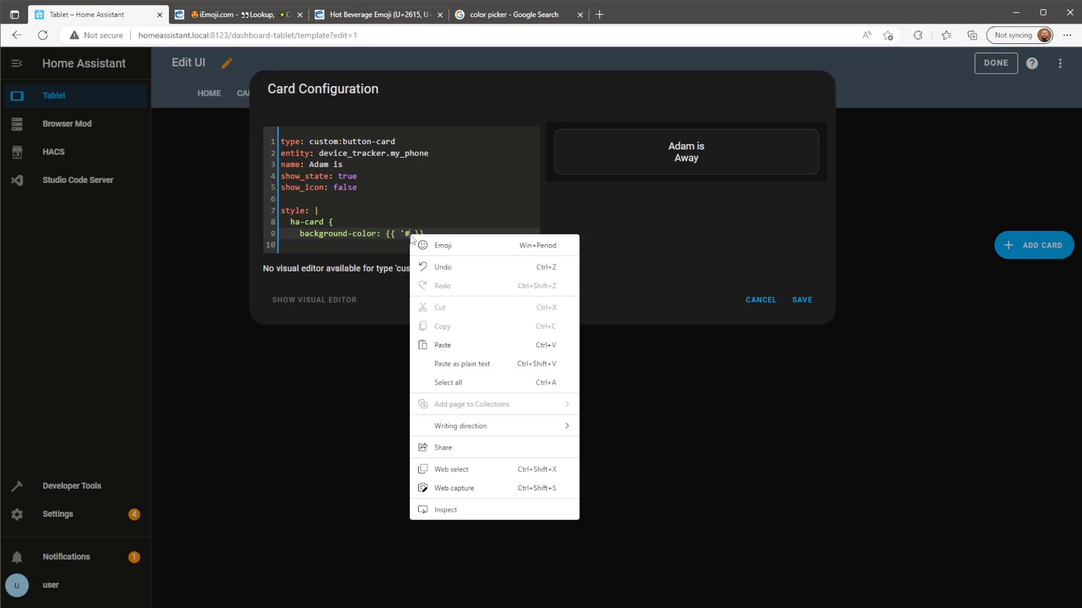
{"action": "left_click", "coordinate": [450, 345]}
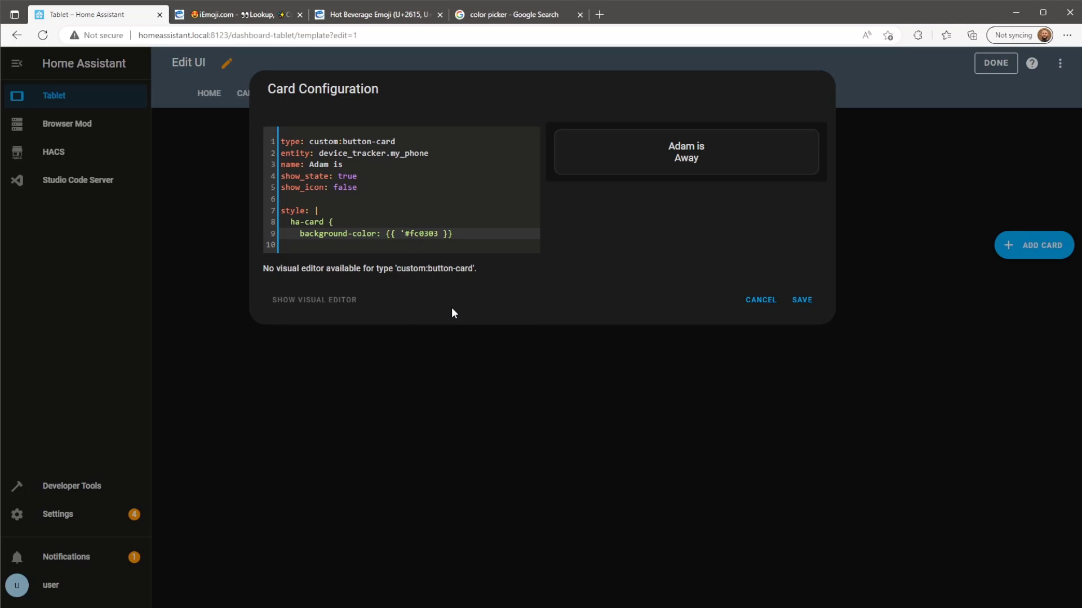
{"action": "type", "text": "' if is_state('device_tracker."}
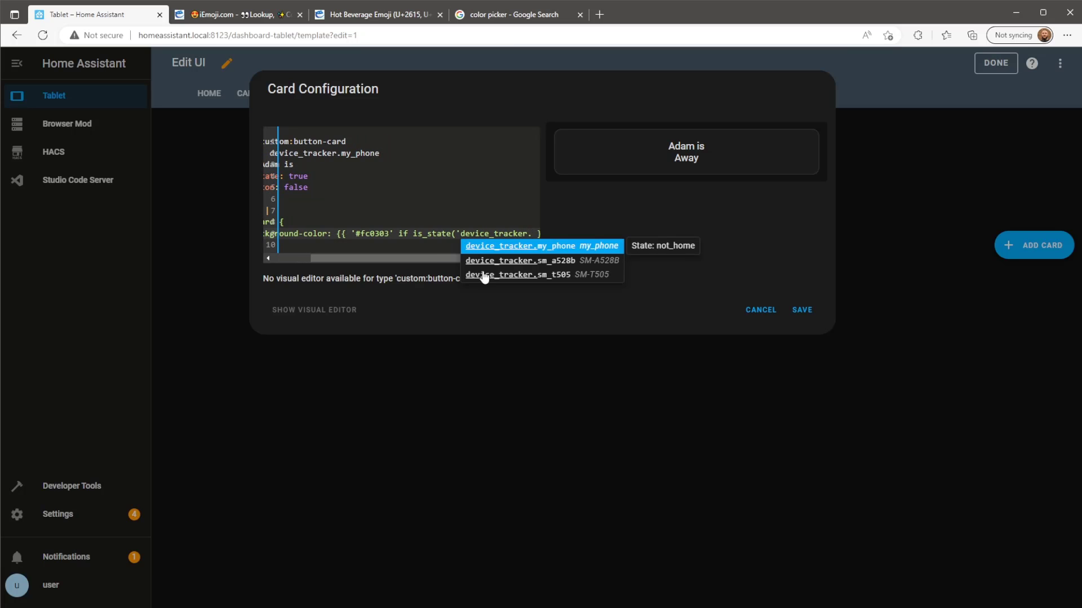
{"action": "key", "text": "Return"}
{"action": "left_click_drag", "start_coordinate": [506, 256], "coordinate": [549, 257]}
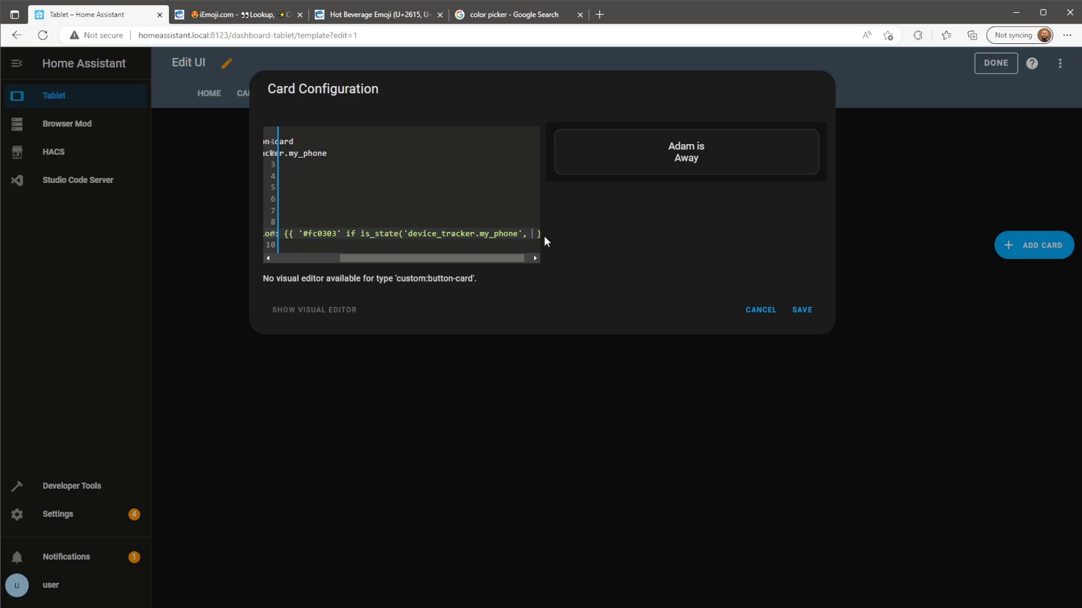
{"action": "type", "text": "'not_home'"}
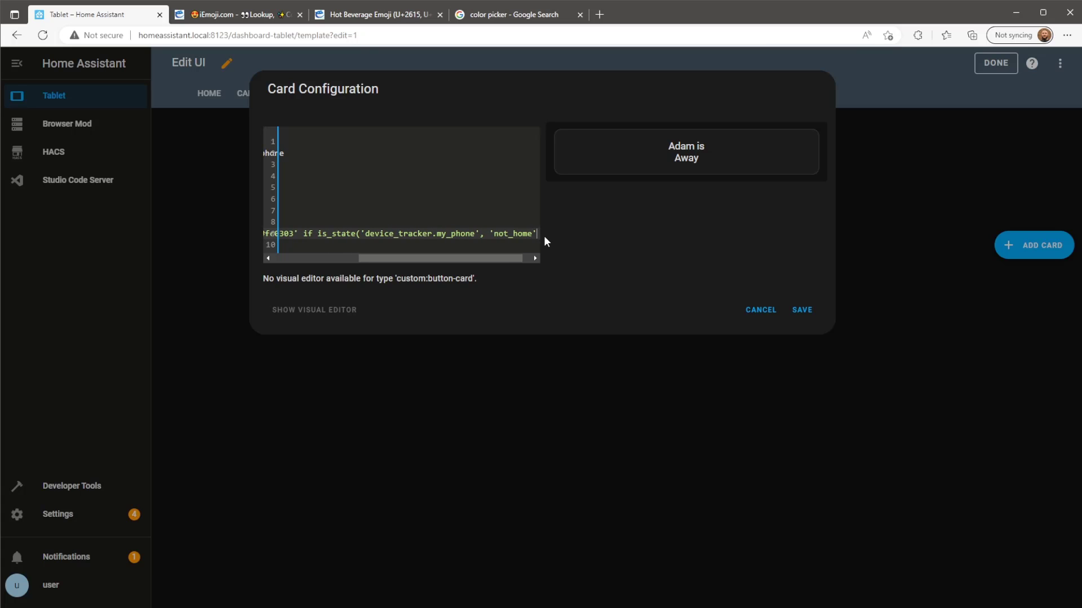
{"action": "type", "text": " }"}
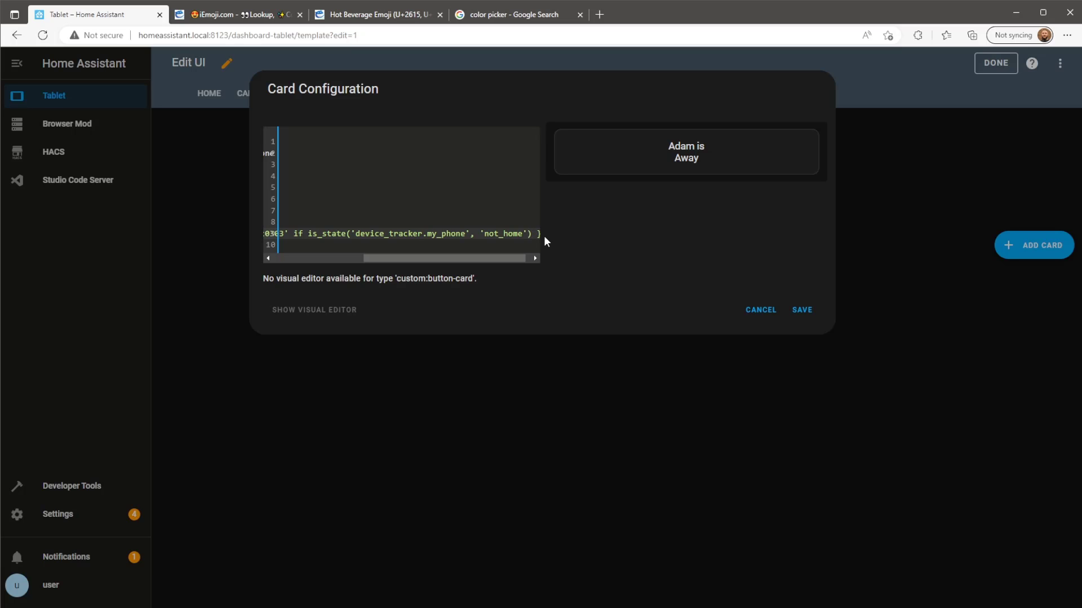
{"action": "type", "text": "else"}
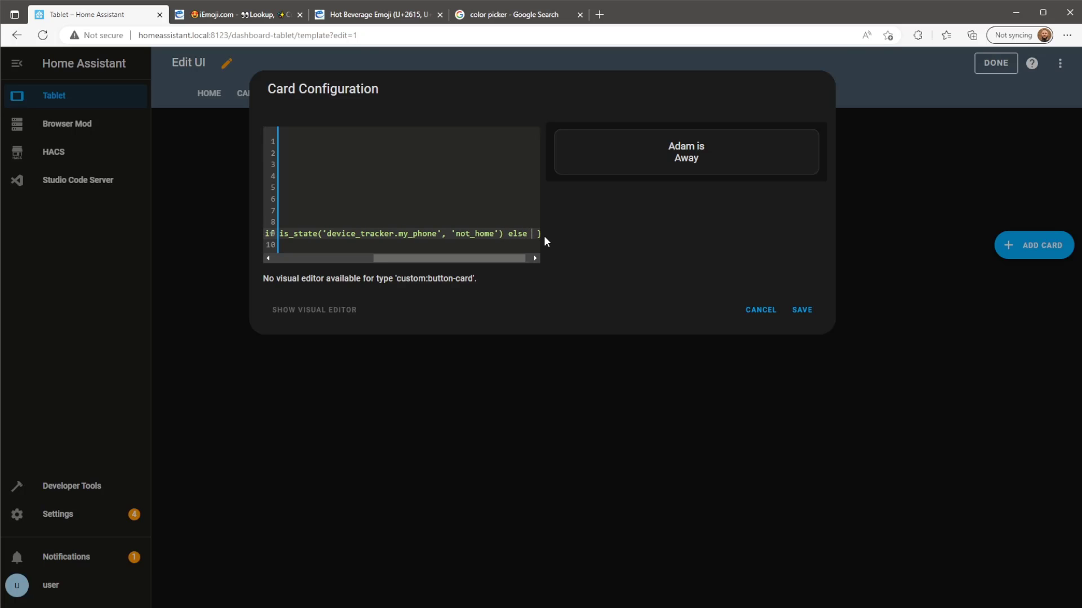
{"action": "type", "text": " ''"}
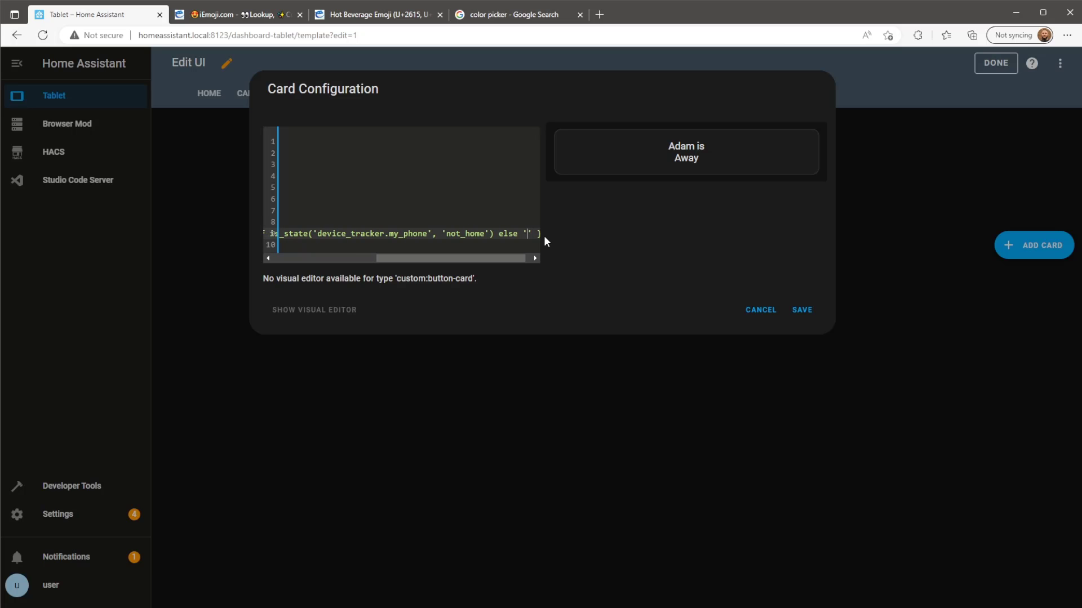
Adjust the colour picker to dark grey #212121, select its hex value and return to Home Assistant.
{"action": "left_click", "coordinate": [498, 16]}
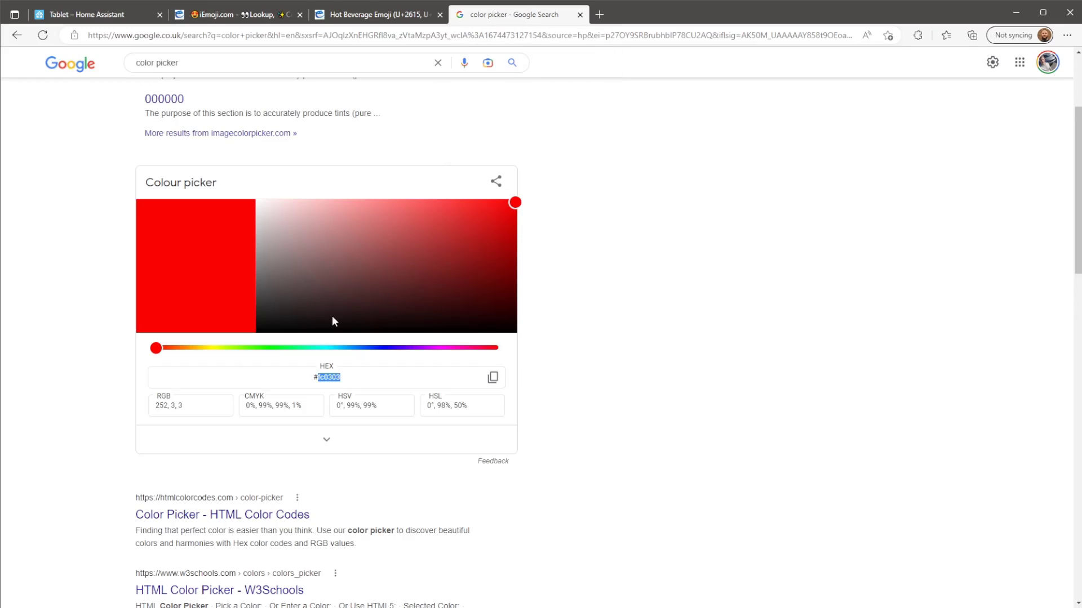
{"action": "left_click_drag", "start_coordinate": [363, 276], "coordinate": [251, 367]}
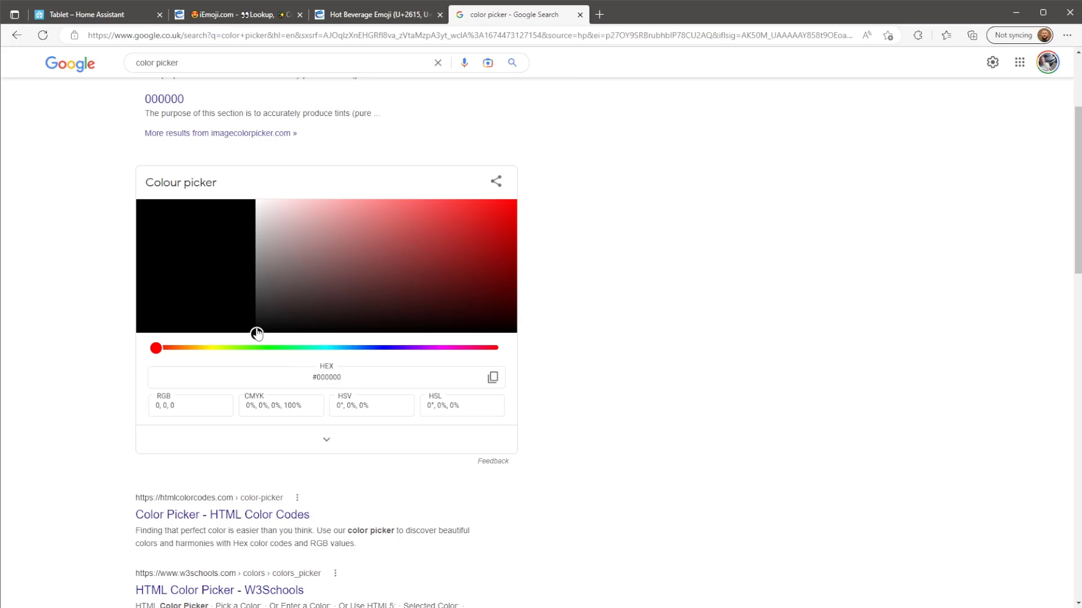
{"action": "left_click", "coordinate": [259, 305]}
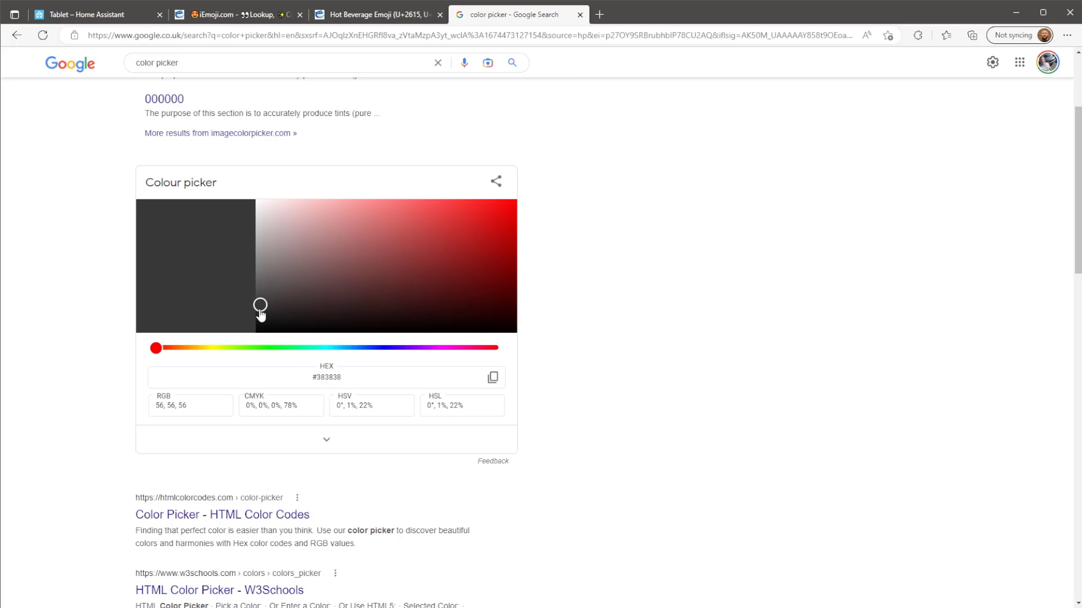
{"action": "left_click", "coordinate": [258, 316]}
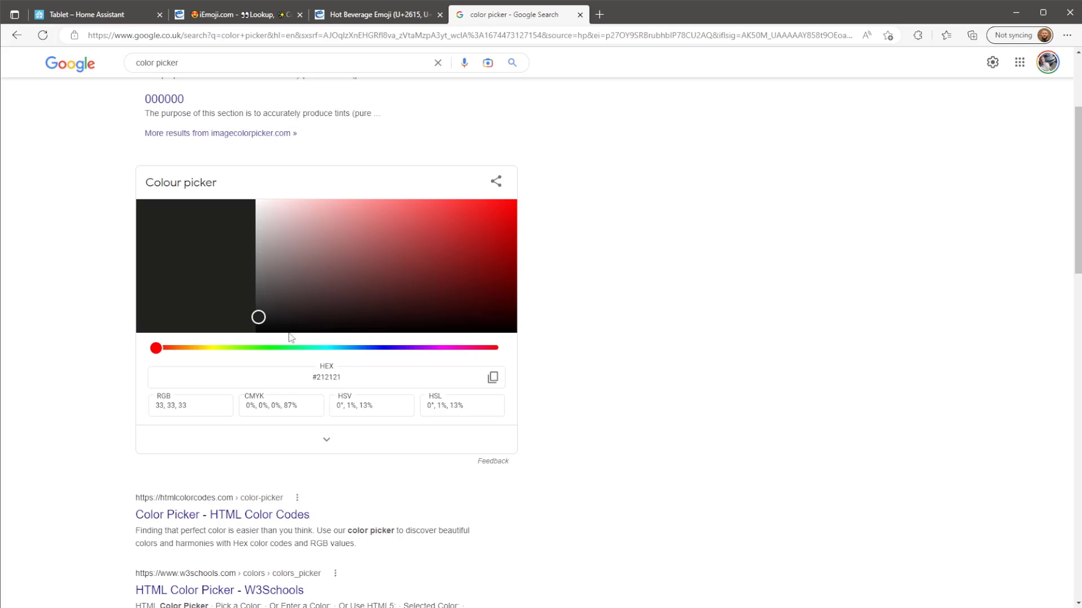
{"action": "double_click", "coordinate": [342, 377]}
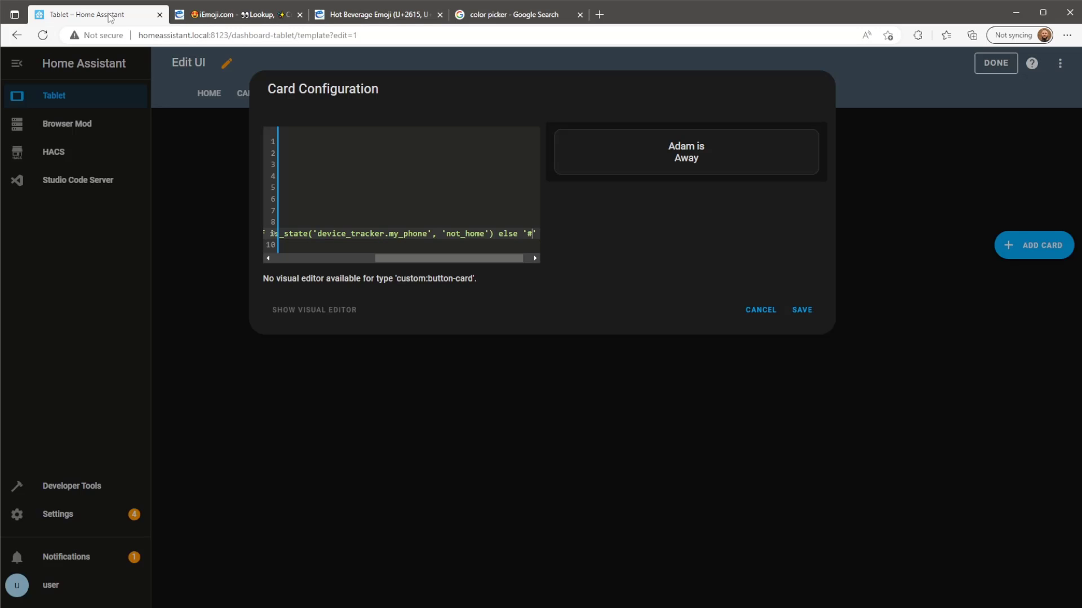
{"action": "left_click", "coordinate": [109, 16]}
Paste 212121 as the else colour, close the ha-card block with '}', save and finish editing.
{"action": "key", "text": "ctrl+v"}
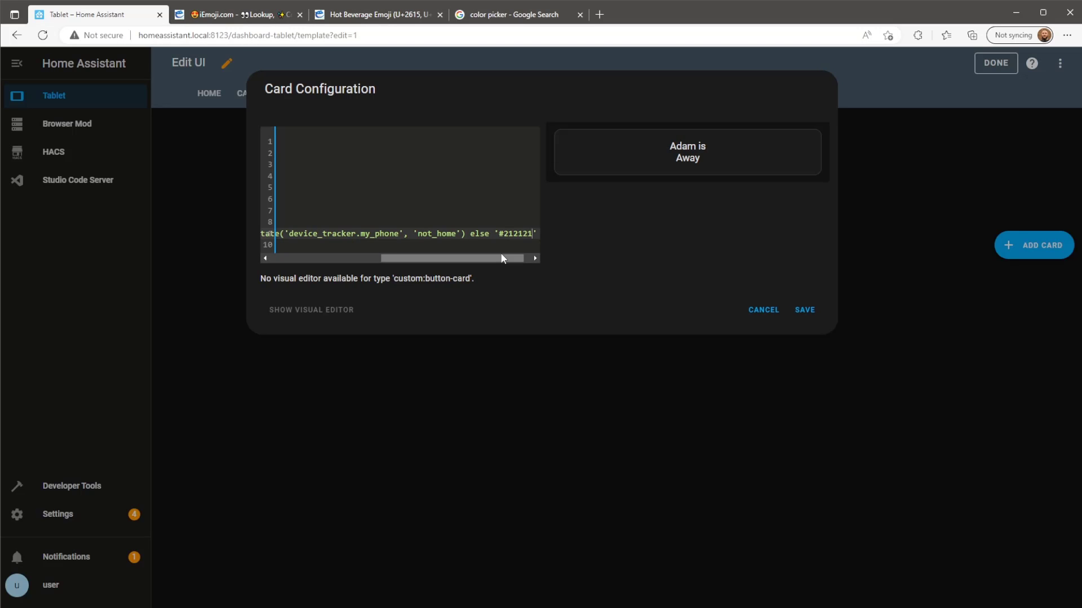
{"action": "left_click_drag", "start_coordinate": [500, 257], "coordinate": [522, 257]}
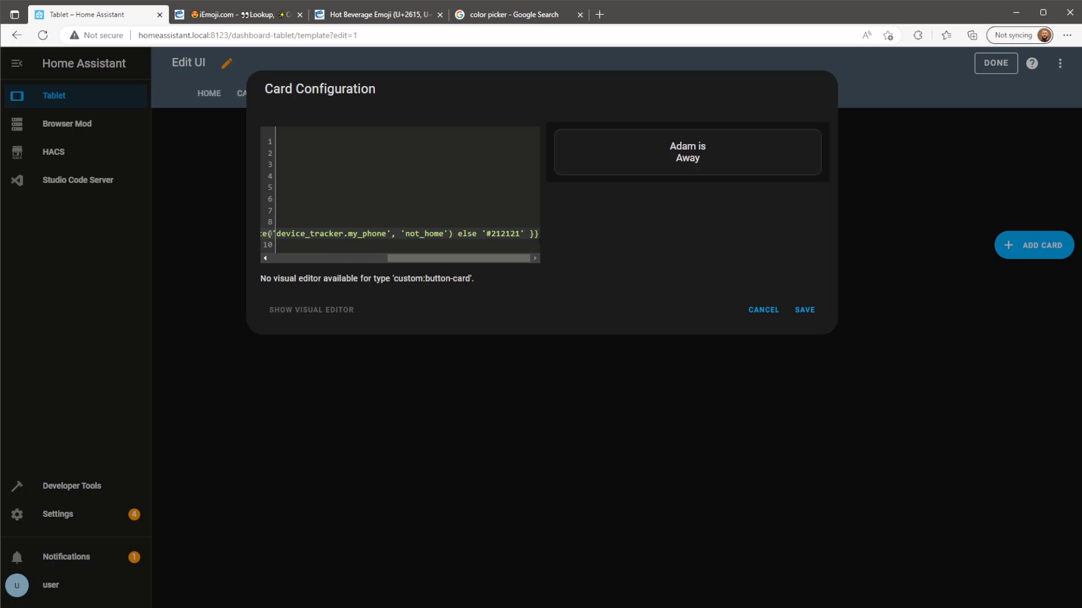
{"action": "left_click", "coordinate": [538, 234]}
{"action": "left_click_drag", "start_coordinate": [477, 258], "coordinate": [519, 269]}
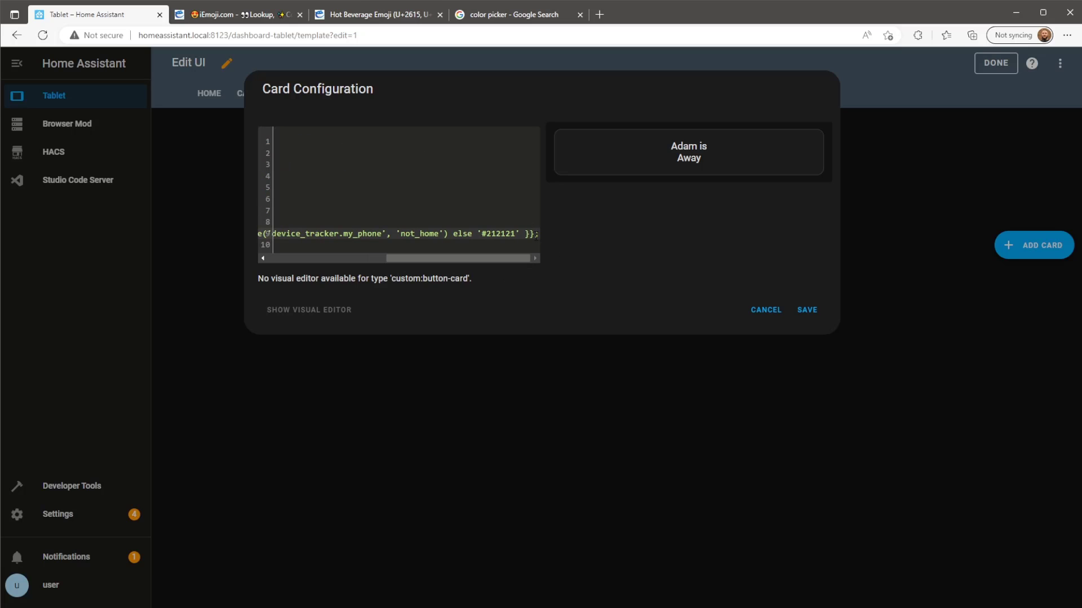
{"action": "key", "text": "Return"}
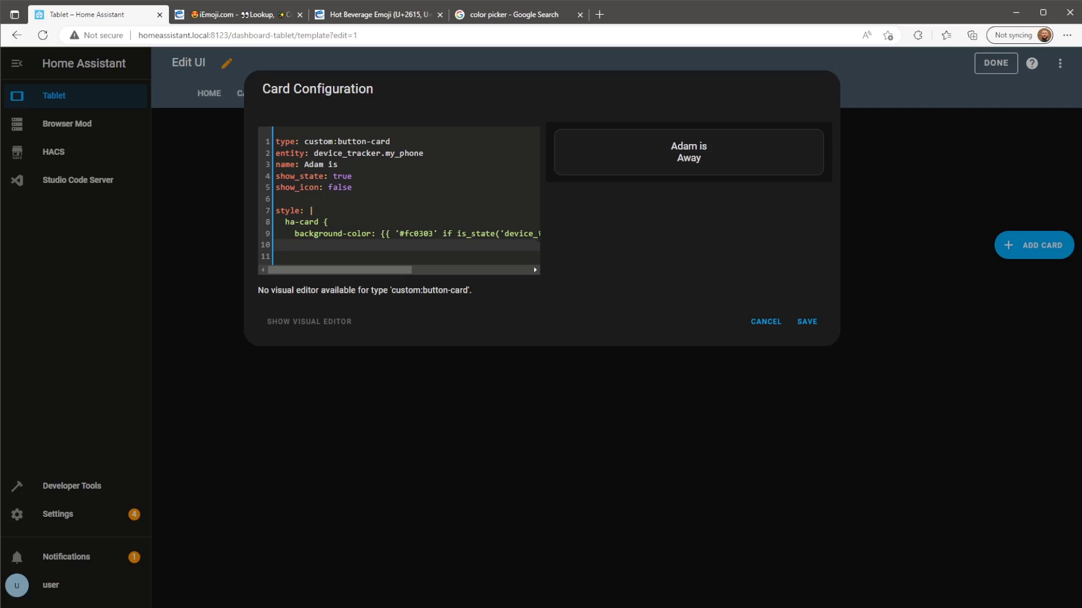
{"action": "type", "text": "}"}
{"action": "left_click", "coordinate": [804, 319]}
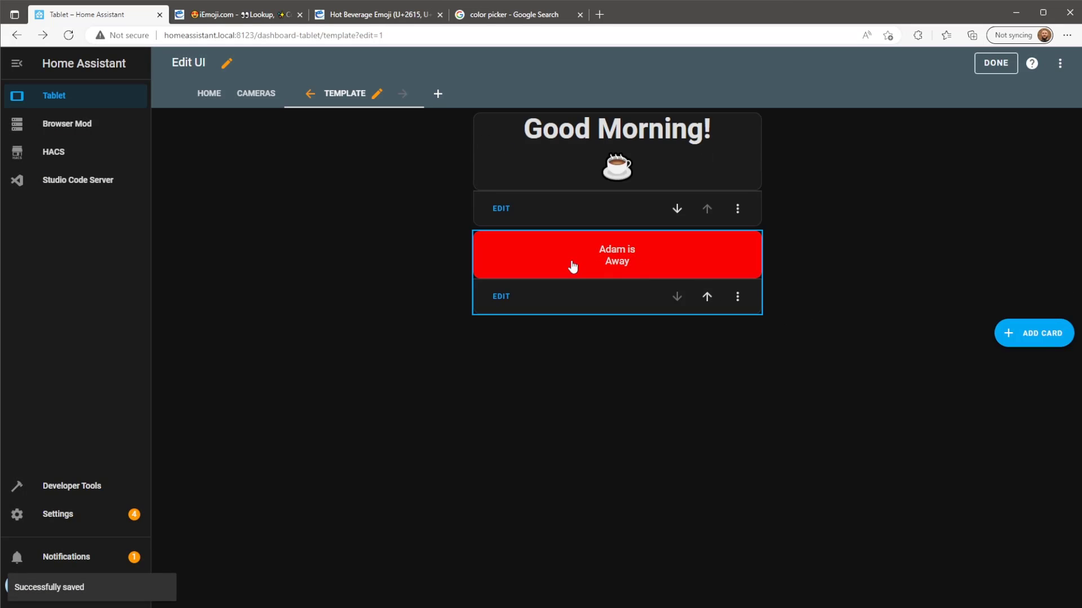
{"action": "left_click", "coordinate": [993, 68]}
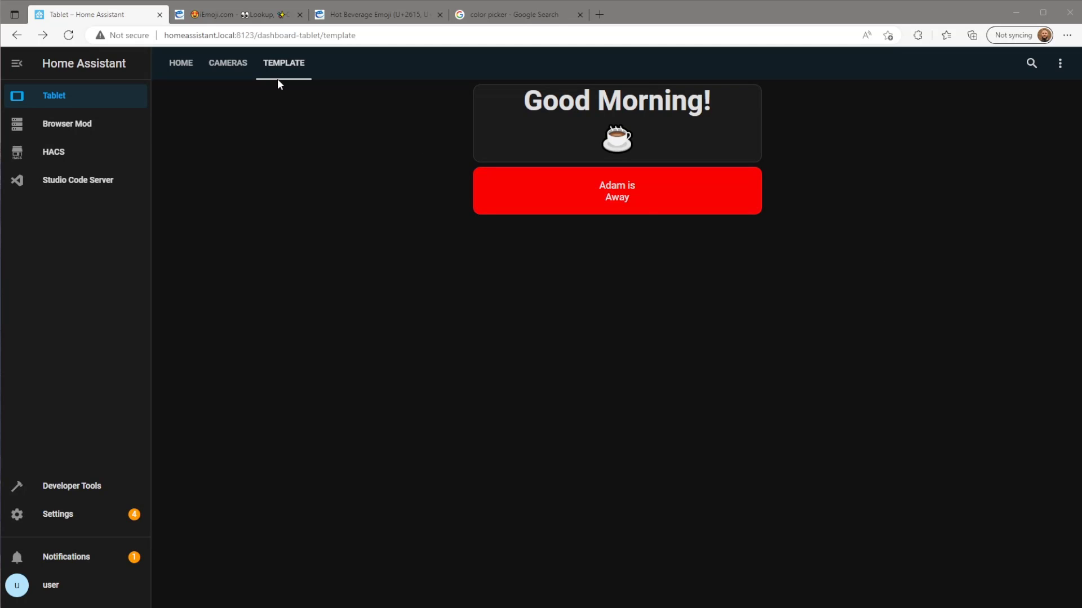
Go back to the Template view and put the Tablet dashboard into edit mode.
{"action": "left_click", "coordinate": [188, 66]}
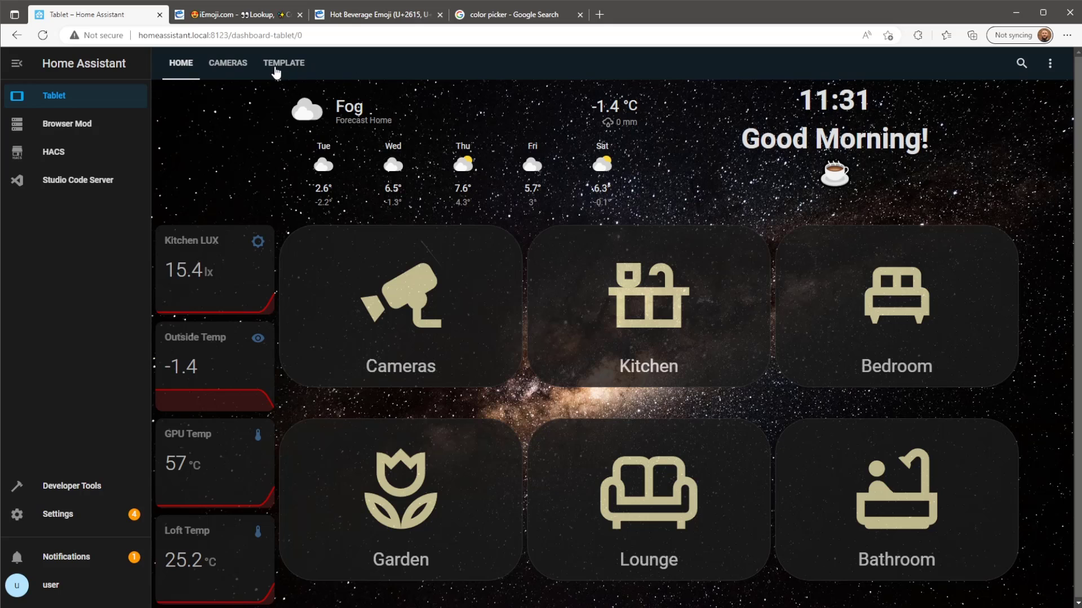
{"action": "left_click", "coordinate": [275, 69]}
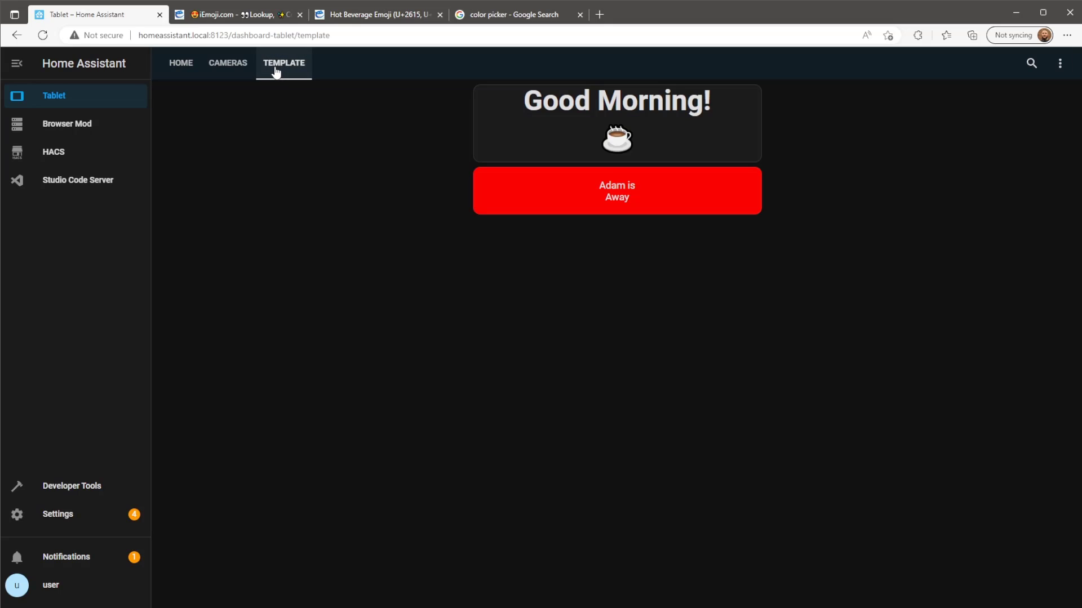
{"action": "left_click", "coordinate": [1061, 64]}
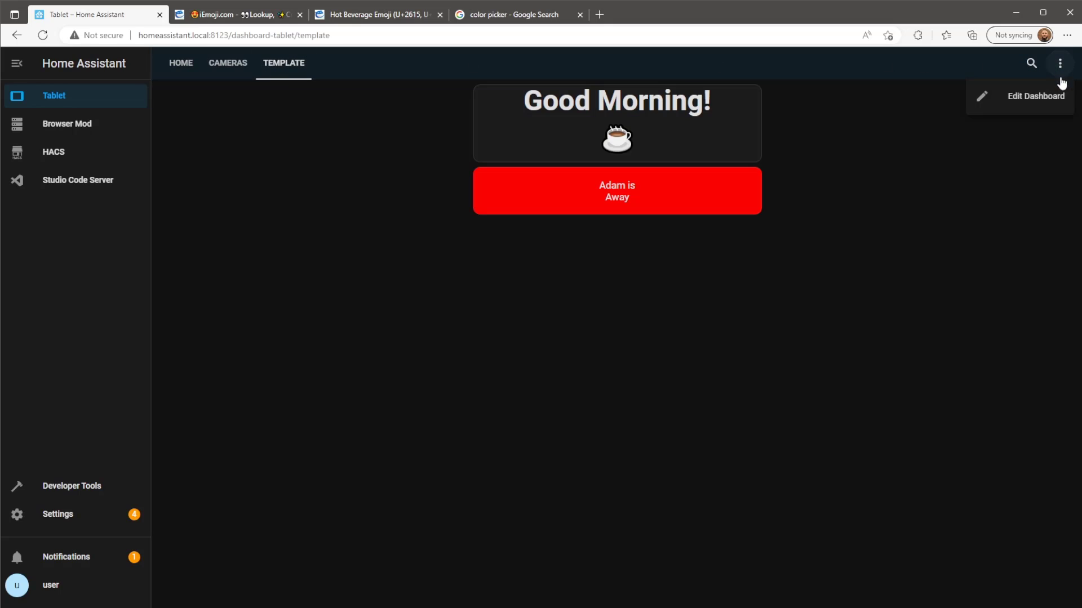
{"action": "left_click", "coordinate": [1053, 94]}
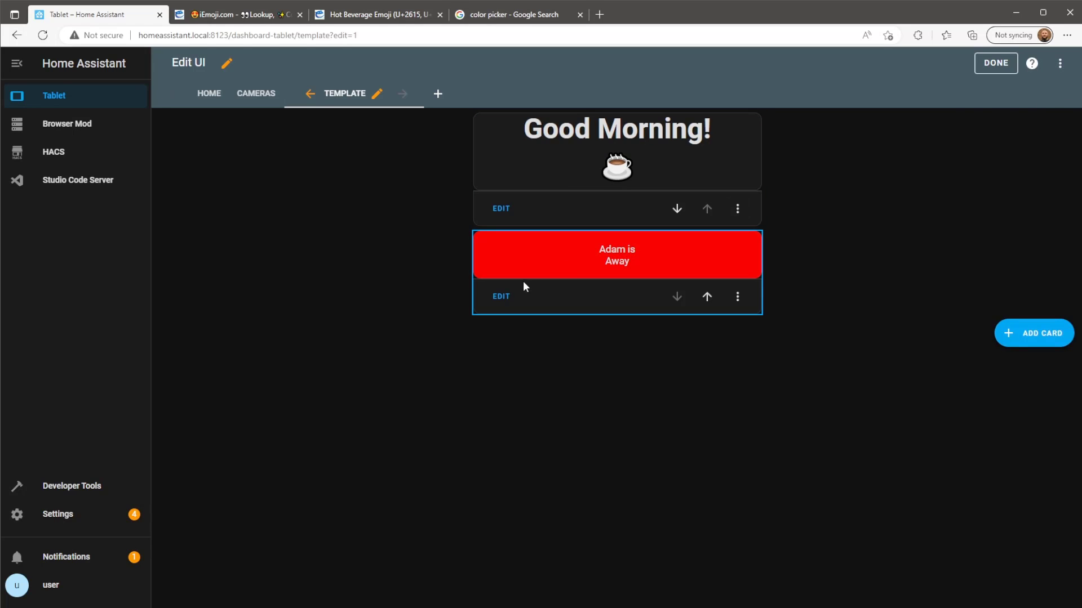
Copy the Adam is Away card's full YAML configuration and close its editor unchanged.
{"action": "left_click", "coordinate": [501, 297]}
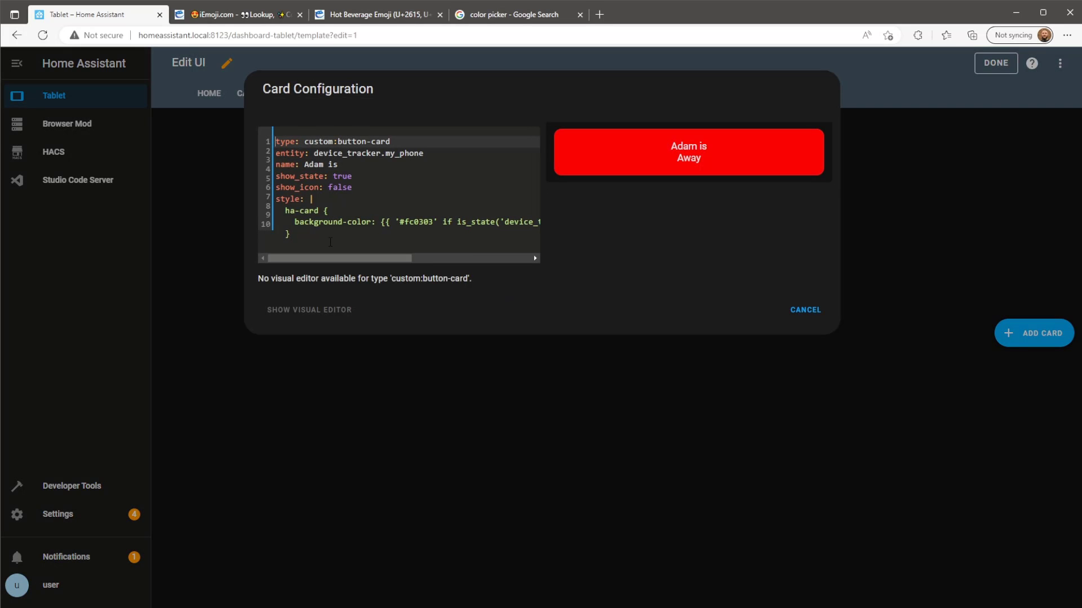
{"action": "left_click_drag", "start_coordinate": [330, 242], "coordinate": [288, 144]}
{"action": "right_click", "coordinate": [288, 158]}
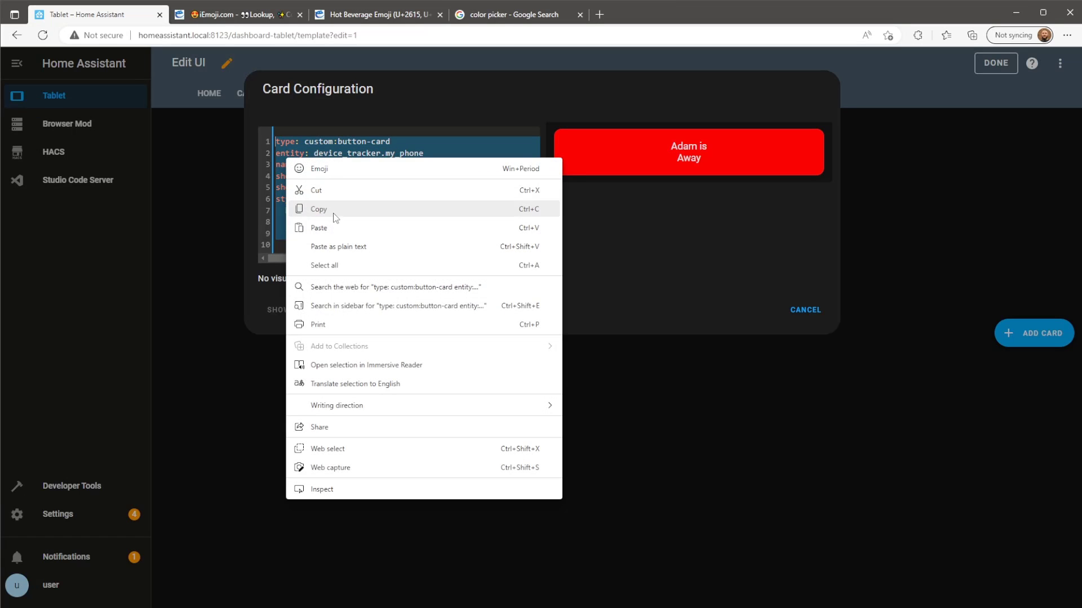
{"action": "left_click", "coordinate": [319, 209]}
{"action": "key", "text": "Delete"}
{"action": "key", "text": "ctrl+v"}
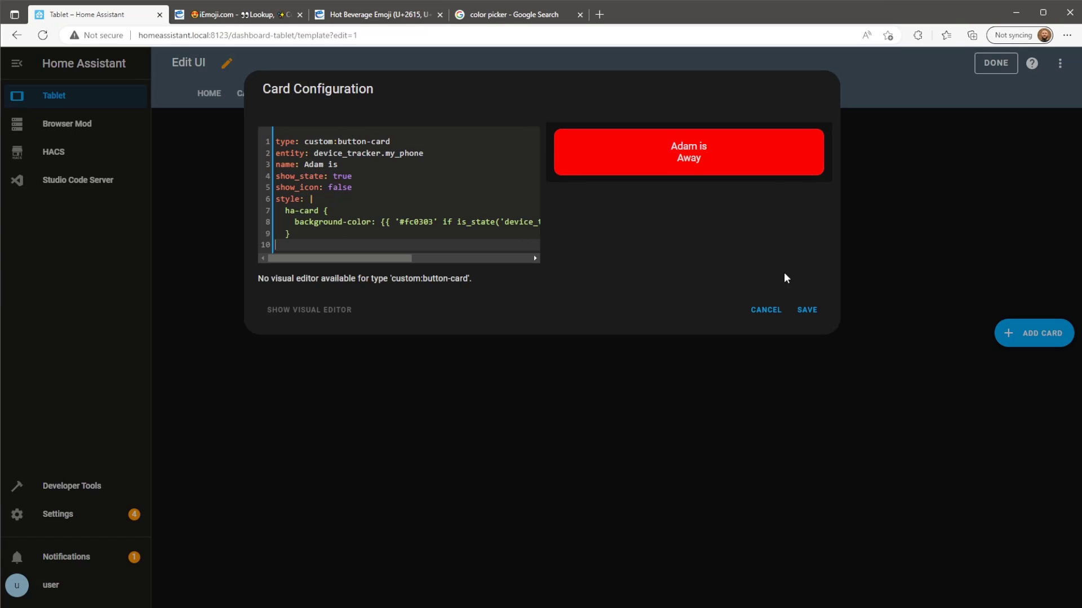
{"action": "left_click", "coordinate": [775, 311]}
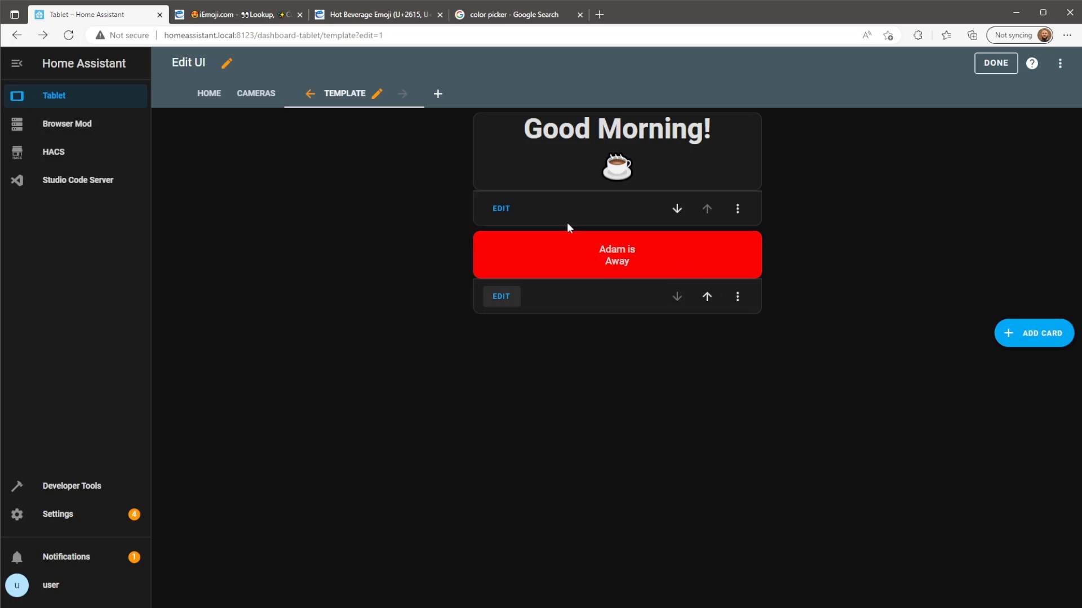
On the Home view, add a new Manual card to the weather and clock header stack.
{"action": "left_click", "coordinate": [210, 95]}
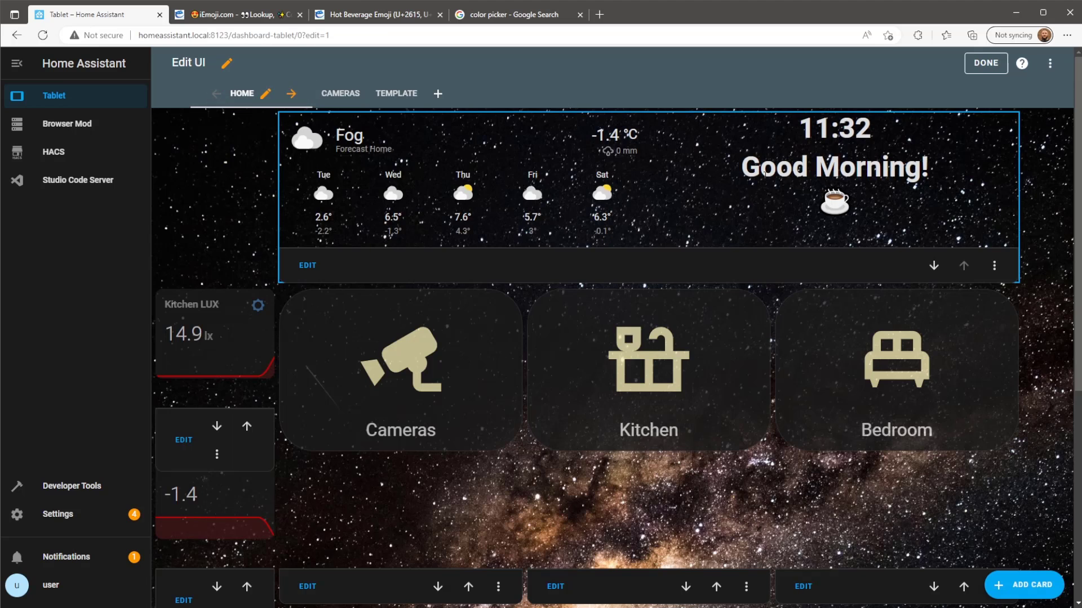
{"action": "left_click", "coordinate": [308, 265]}
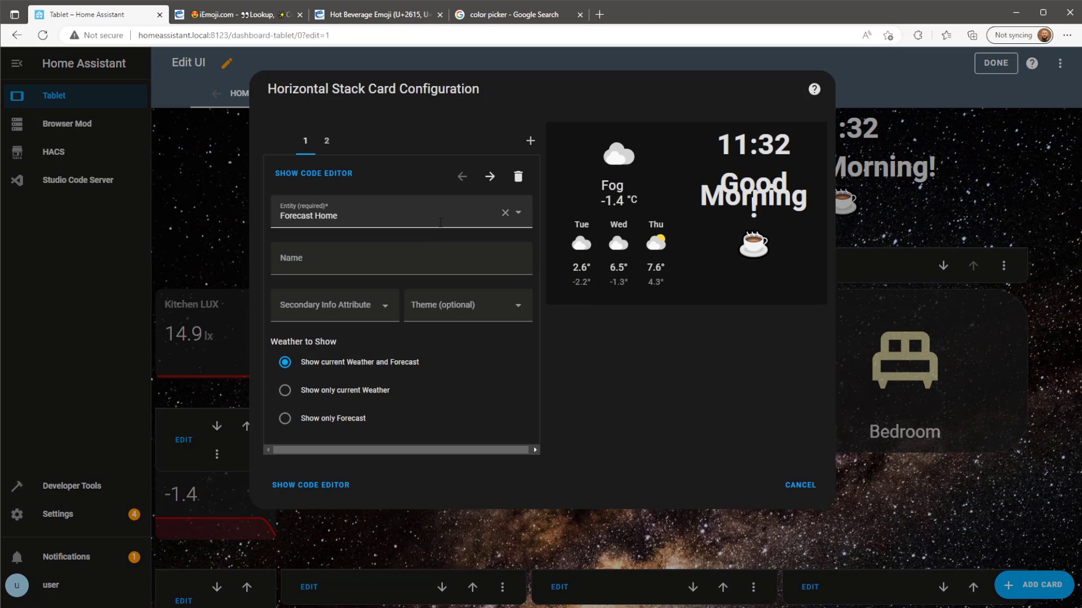
{"action": "left_click", "coordinate": [530, 140]}
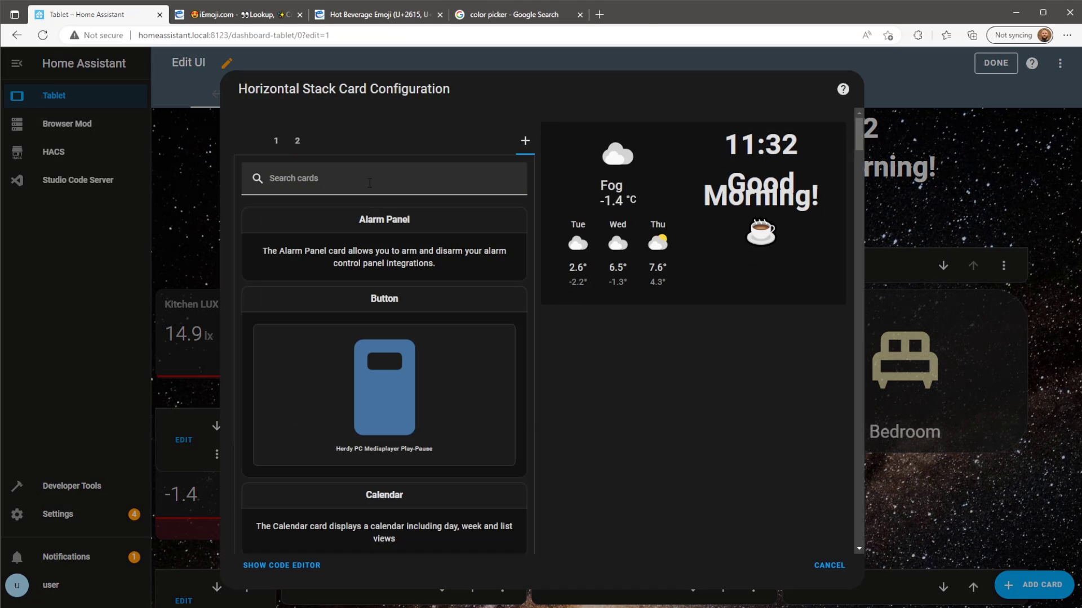
{"action": "type", "text": "manual"}
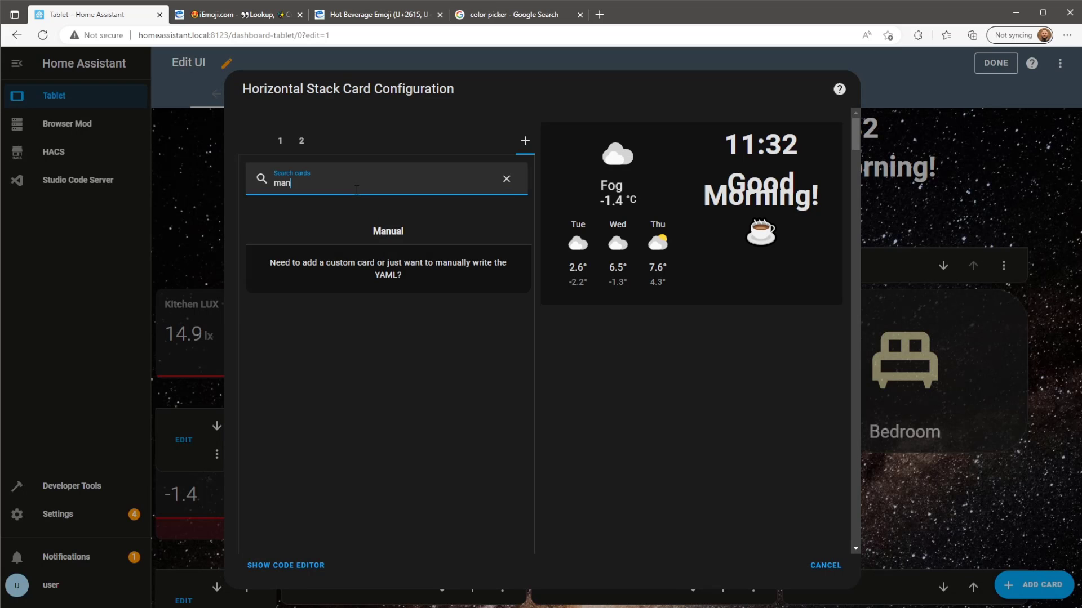
{"action": "left_click", "coordinate": [347, 248]}
Replace the Manual card's placeholder with the Adam is Away button YAML, save, and exit edit mode.
{"action": "triple_click", "coordinate": [296, 210]}
{"action": "right_click", "coordinate": [297, 212]}
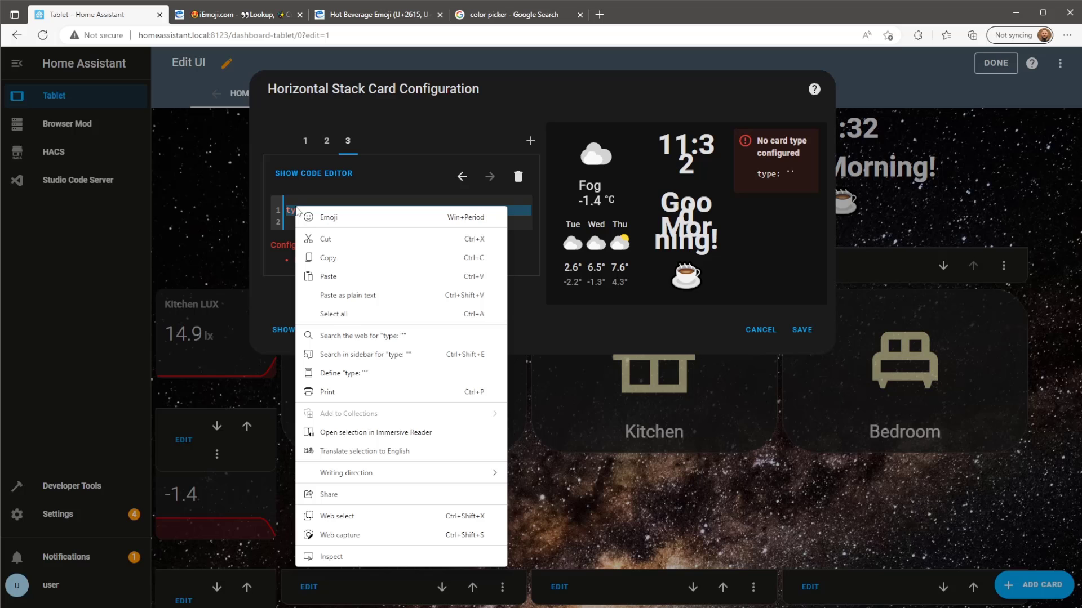
{"action": "left_click", "coordinate": [333, 276]}
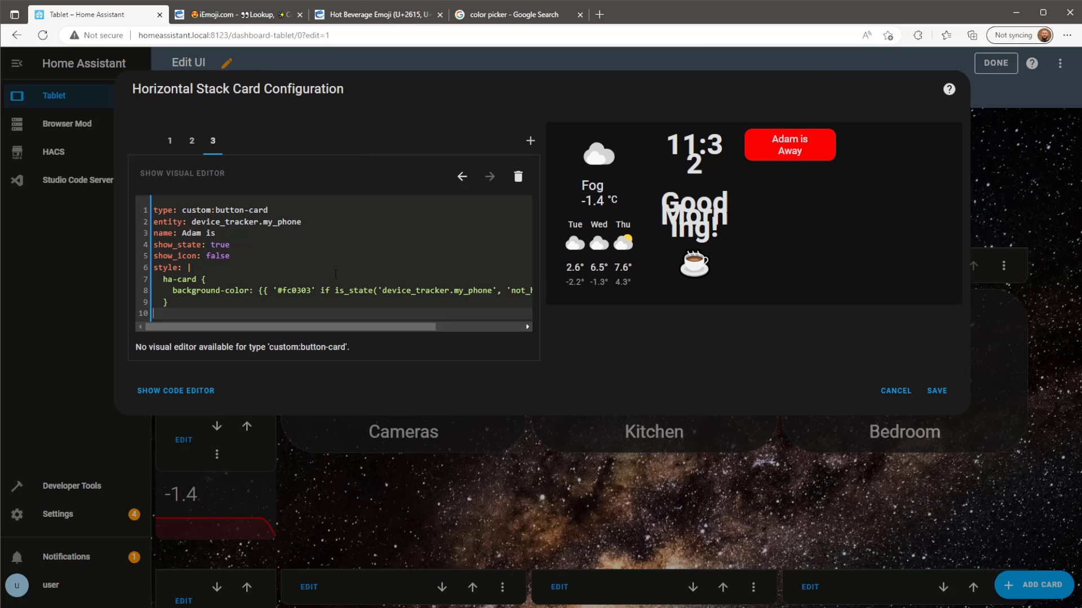
{"action": "left_click", "coordinate": [937, 390]}
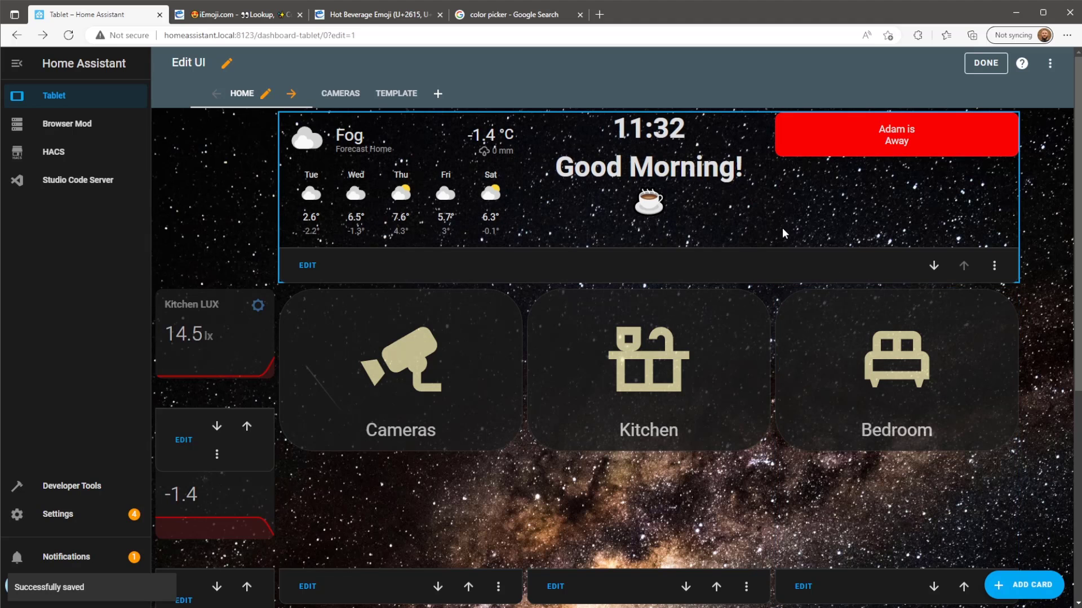
{"action": "left_click", "coordinate": [985, 63]}
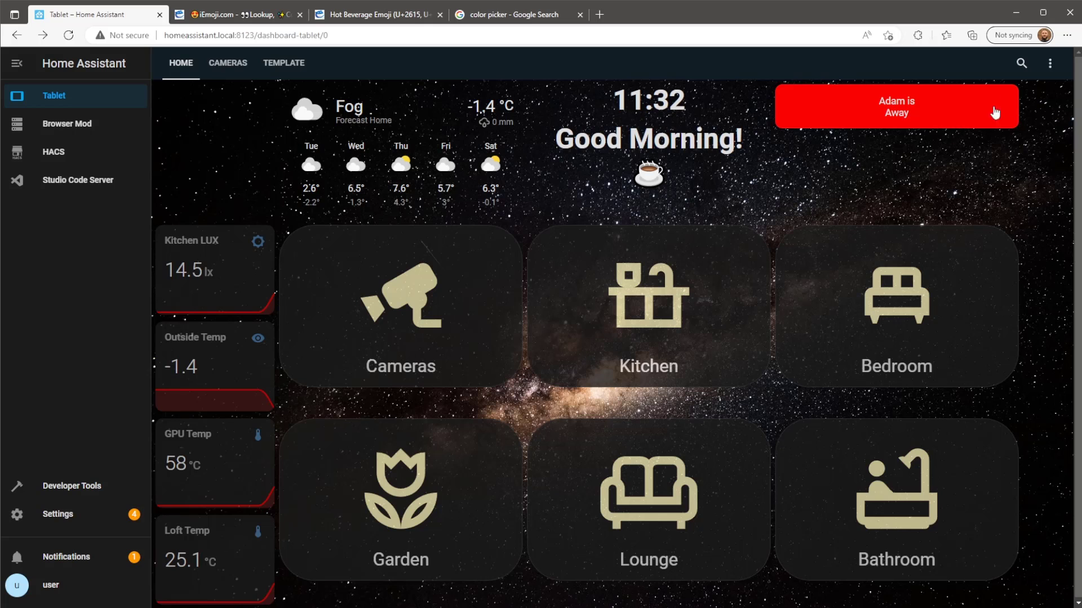
Reopen the Home header stack in edit mode on the Adam is Away card's tab.
{"action": "left_click", "coordinate": [1049, 63]}
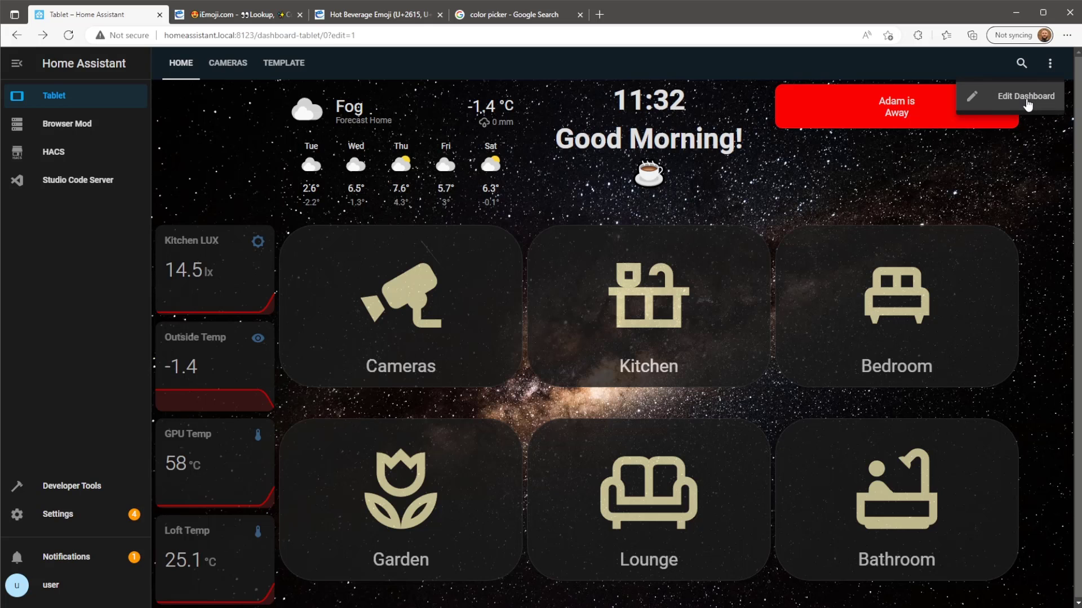
{"action": "left_click", "coordinate": [1026, 97]}
{"action": "left_click", "coordinate": [309, 267]}
{"action": "left_click", "coordinate": [346, 141]}
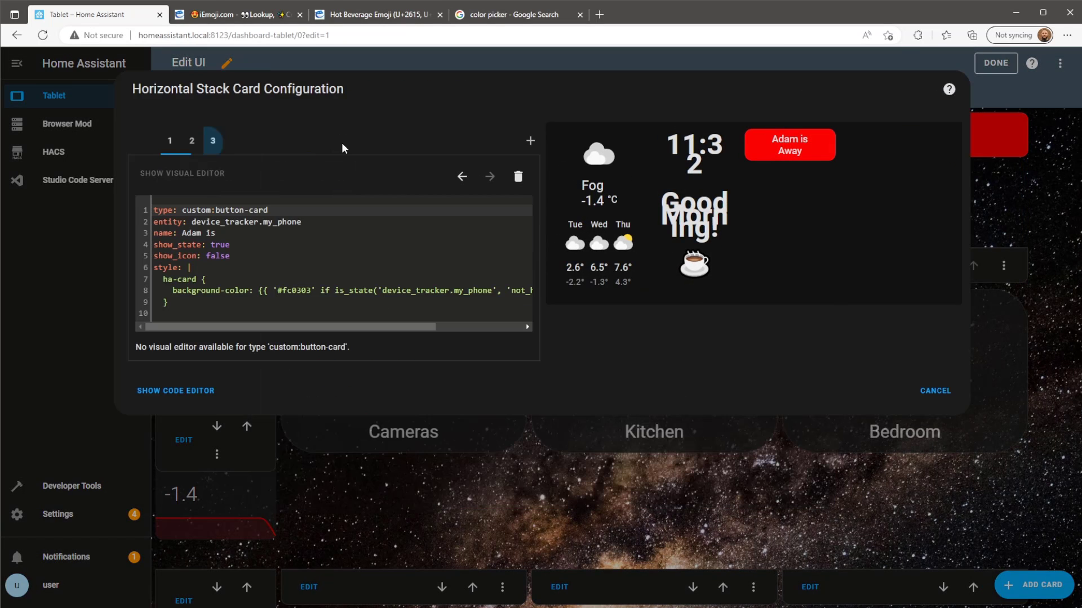
Add 'styles: card: - font-size: 30px' to the button's YAML and save.
{"action": "left_click", "coordinate": [247, 316]}
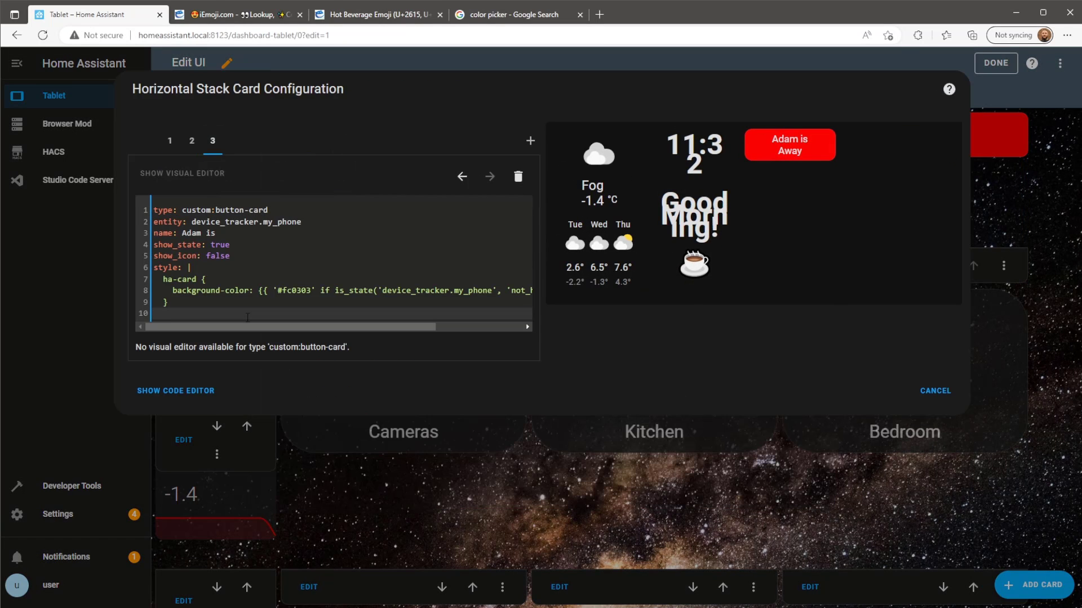
{"action": "type", "text": "styles:"}
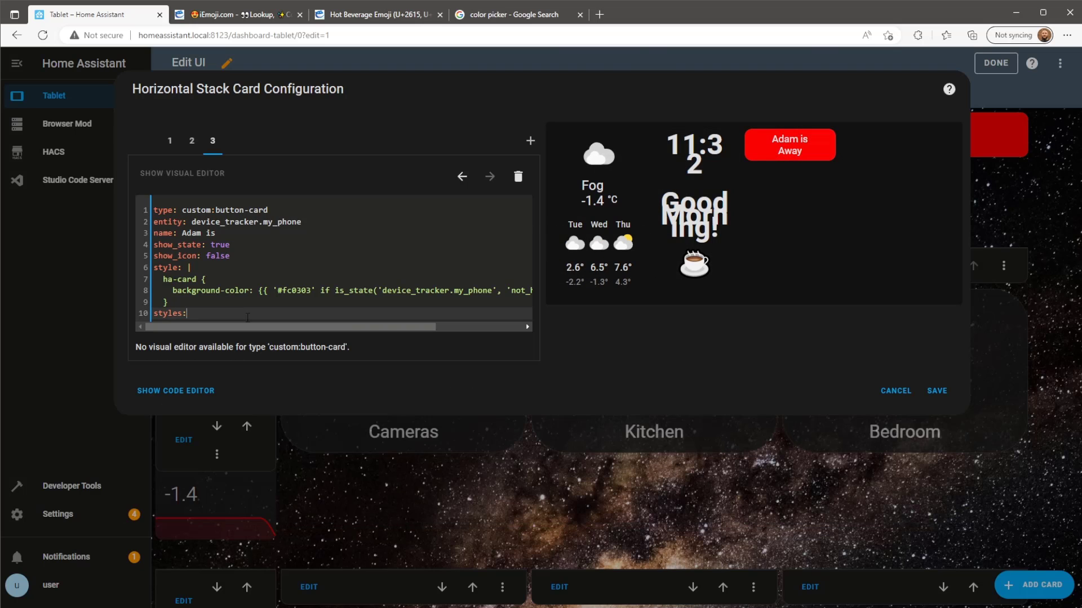
{"action": "key", "text": "Return"}
{"action": "type", "text": "card:"}
{"action": "key", "text": "Return"}
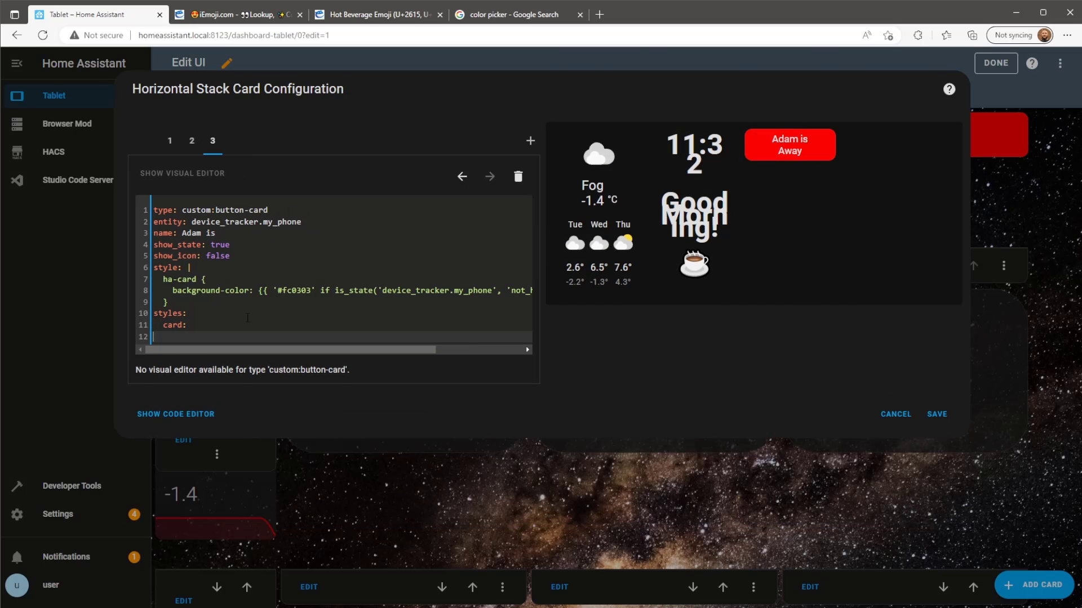
{"action": "type", "text": "- font"}
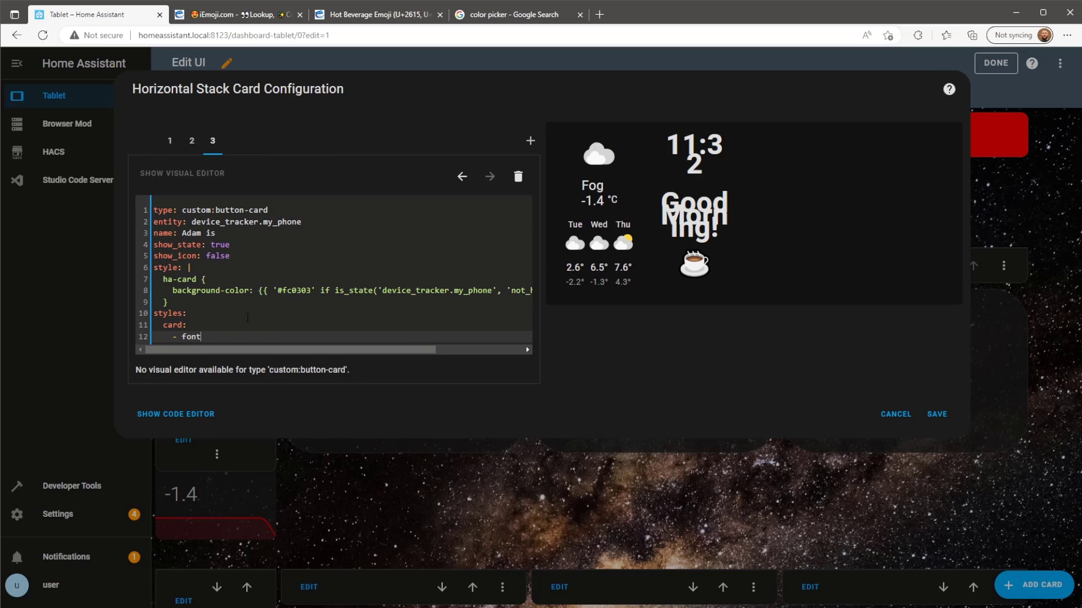
{"action": "type", "text": "-size: 30px"}
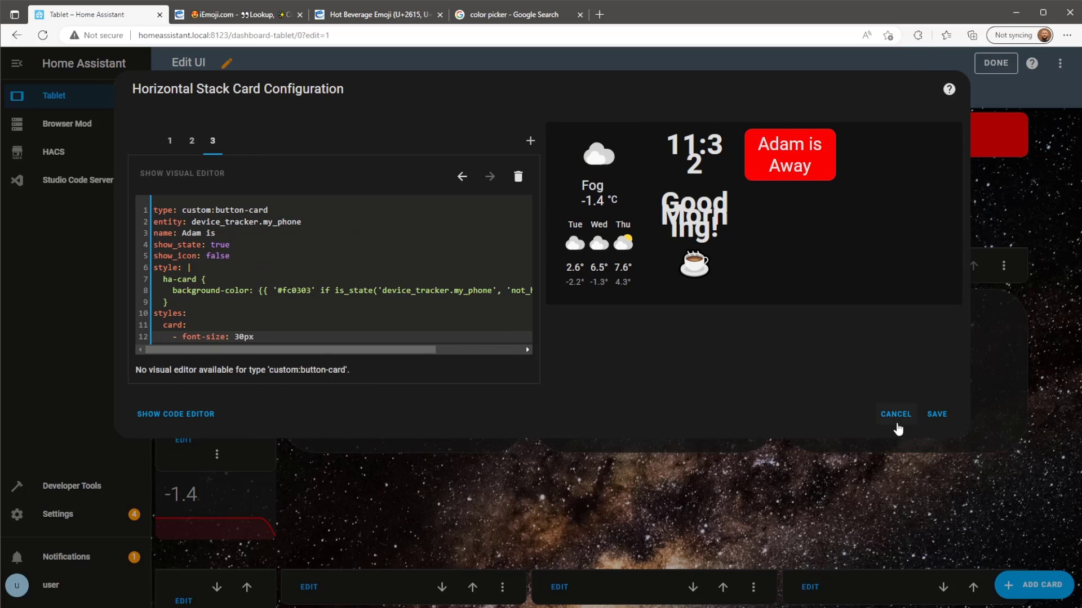
{"action": "left_click", "coordinate": [935, 415]}
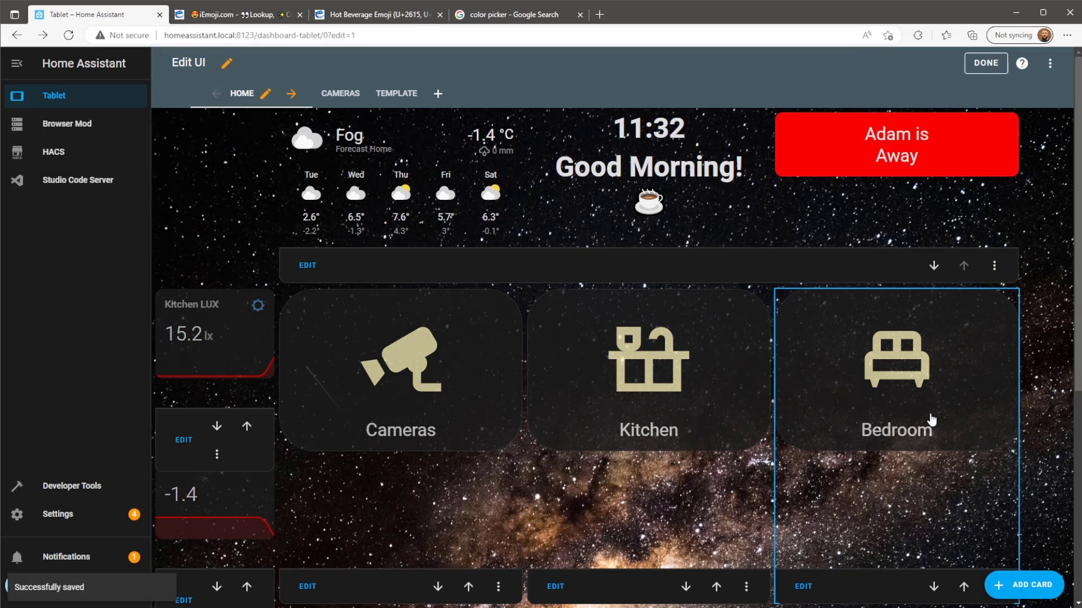
Re-enter edit mode and open the greeting's markdown card in the header stack.
{"action": "left_click", "coordinate": [982, 64]}
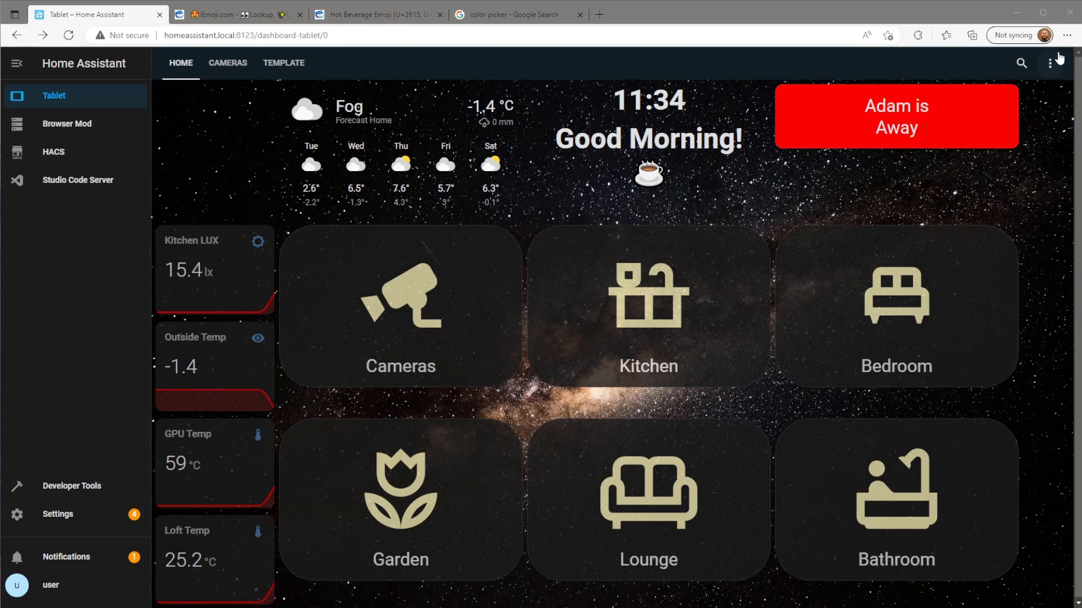
{"action": "left_click", "coordinate": [1050, 63]}
{"action": "left_click", "coordinate": [1025, 97]}
{"action": "left_click", "coordinate": [307, 267]}
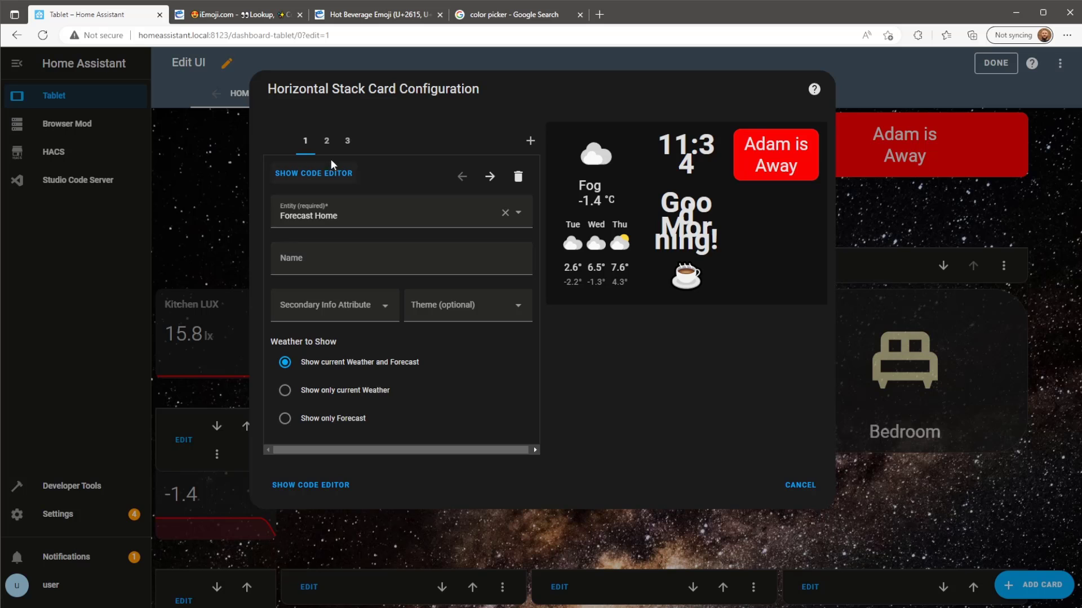
{"action": "left_click", "coordinate": [326, 141]}
Add color="#EDE7B0" to the greeting's font tag, save, and leave edit mode.
{"action": "left_click", "coordinate": [360, 346]}
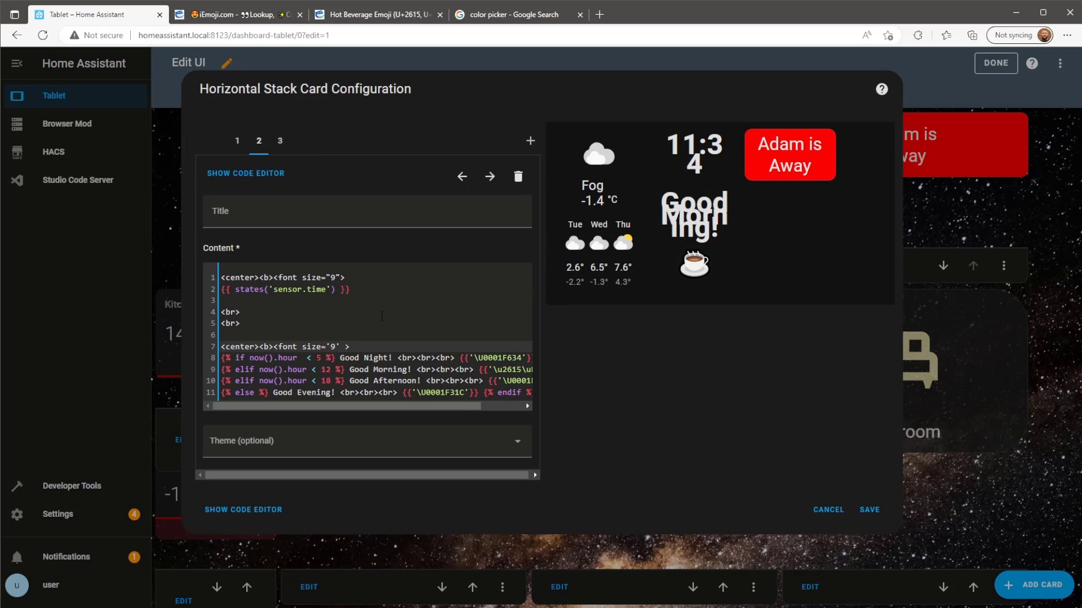
{"action": "type", "text": "color"}
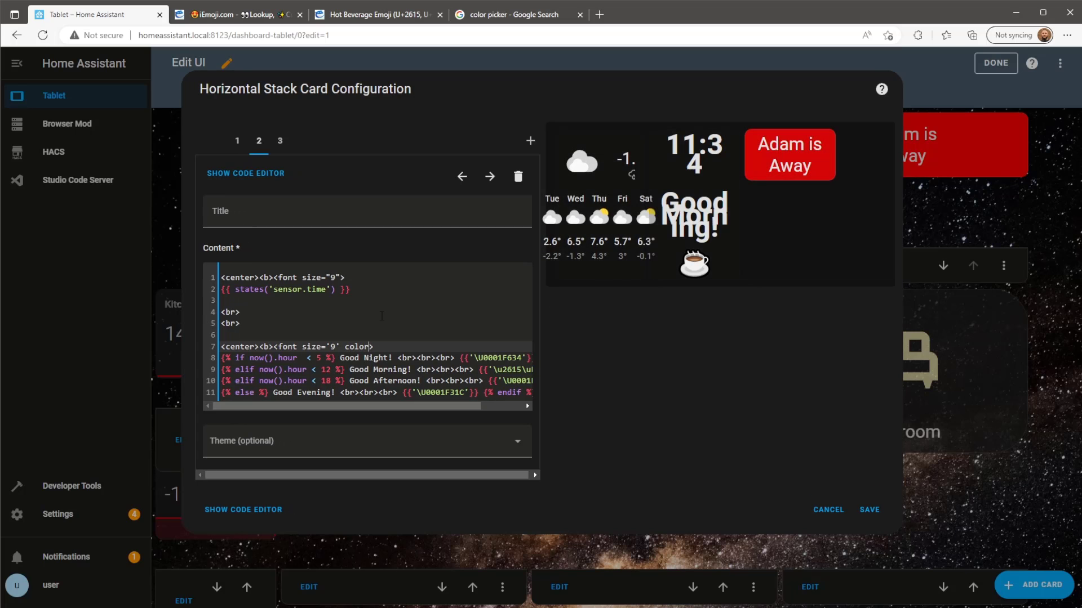
{"action": "type", "text": "=\"\""}
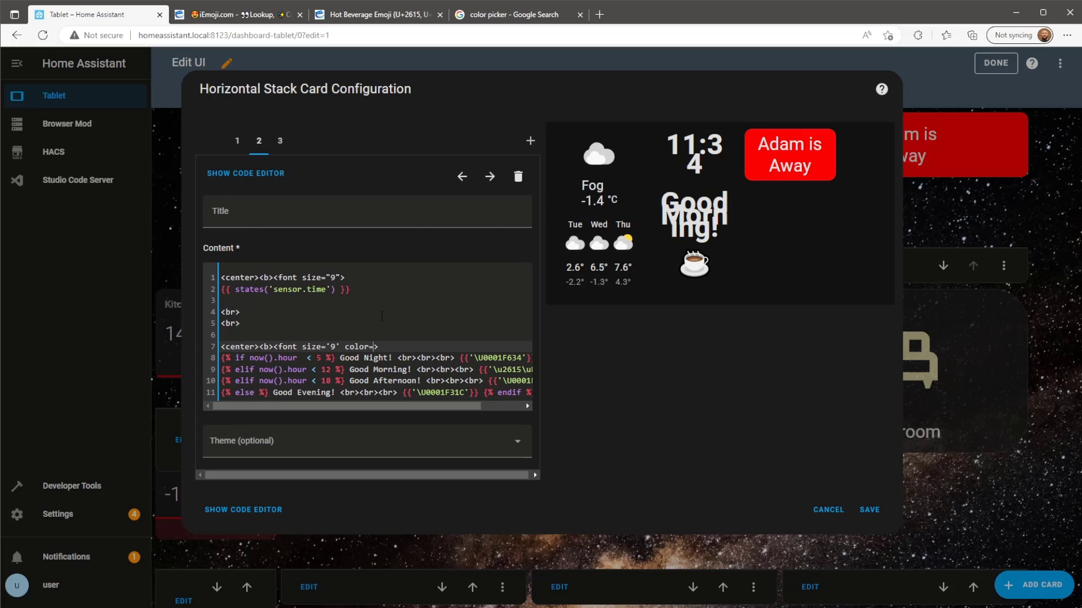
{"action": "type", "text": "#"}
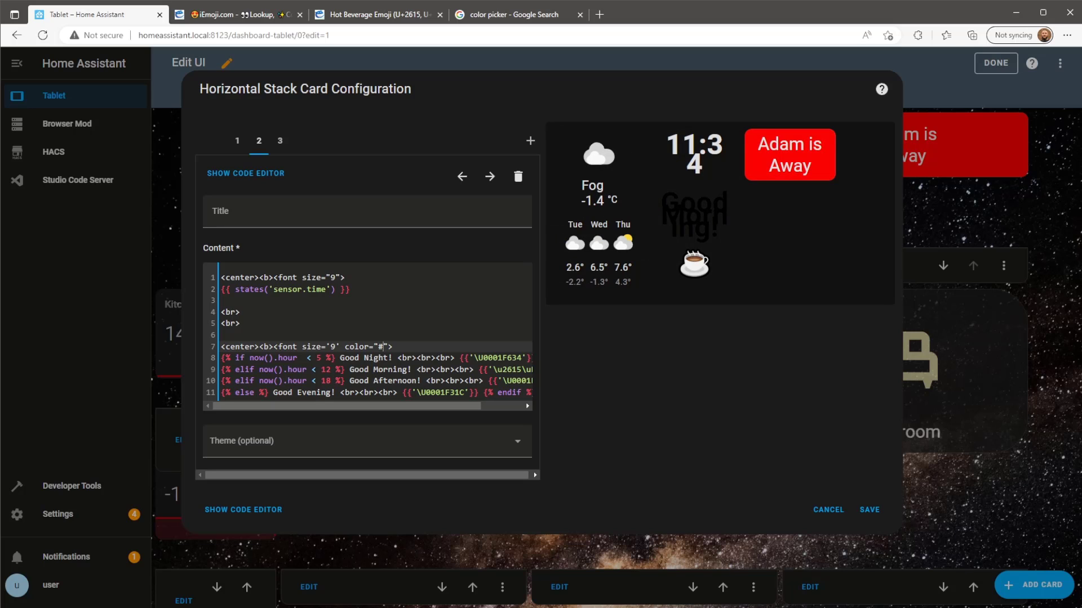
{"action": "type", "text": "#EDE7B0"}
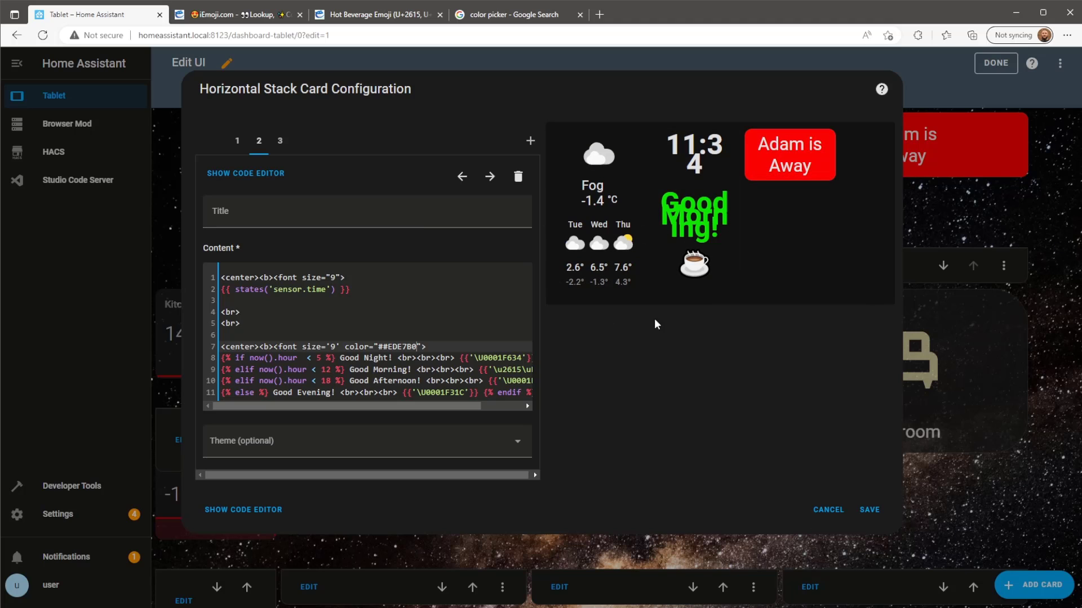
{"action": "key", "text": "BackSpace"}
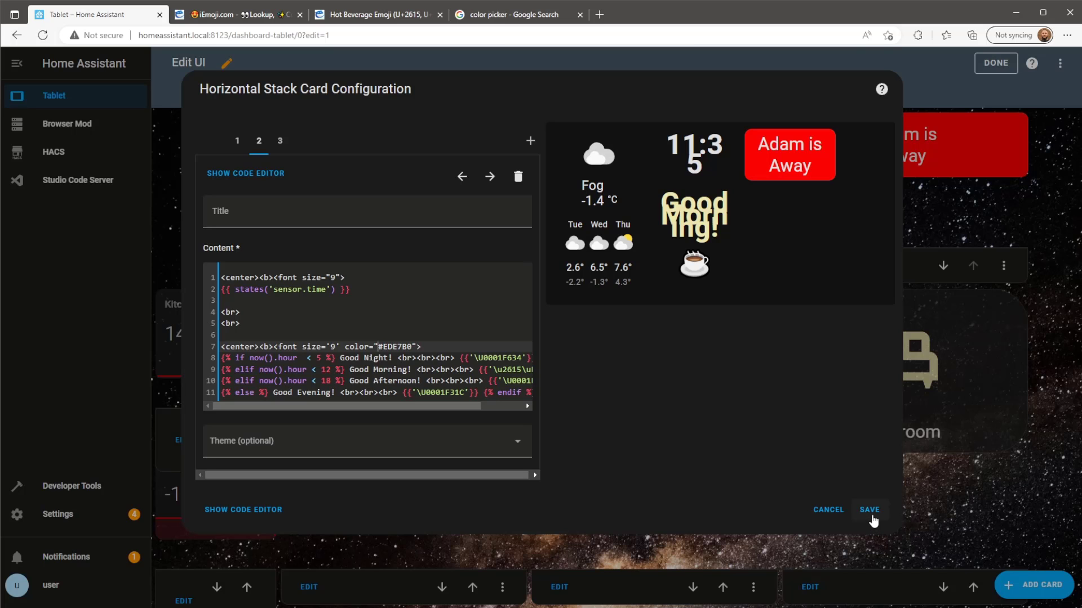
{"action": "left_click", "coordinate": [872, 518]}
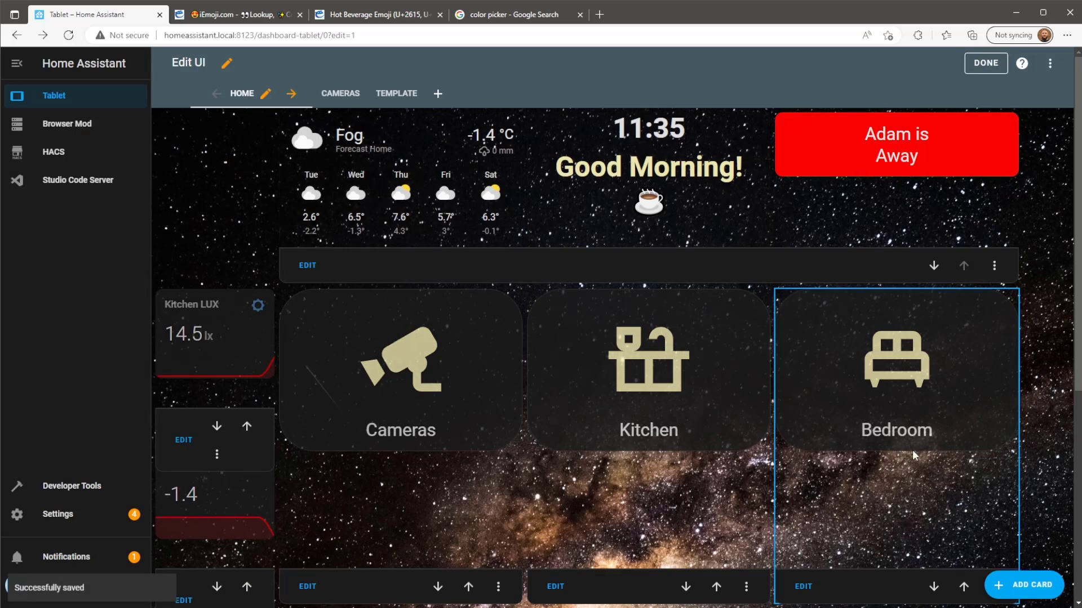
{"action": "left_click", "coordinate": [994, 71]}
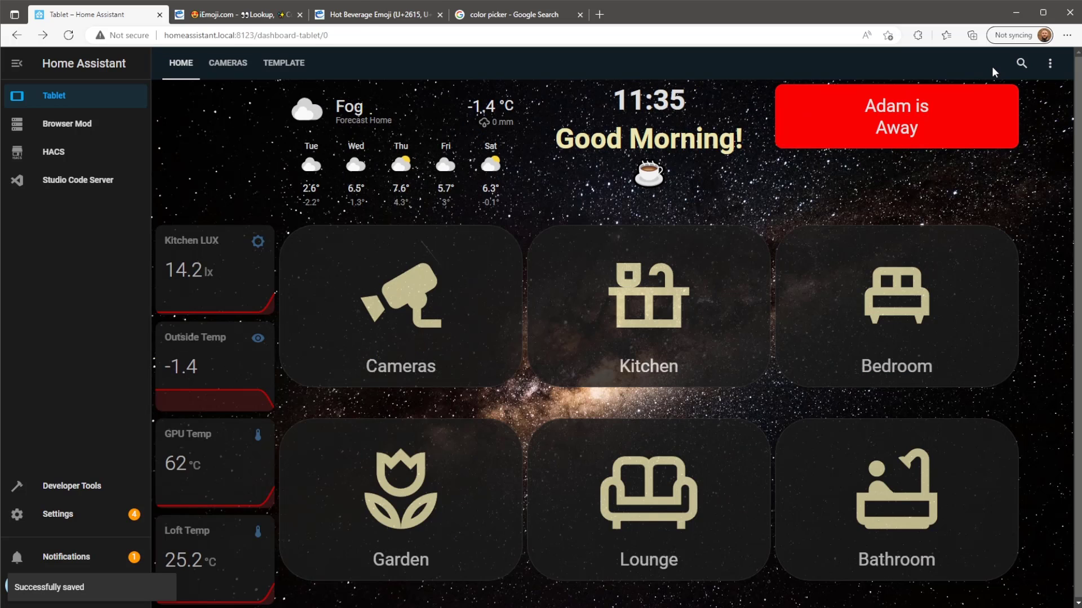